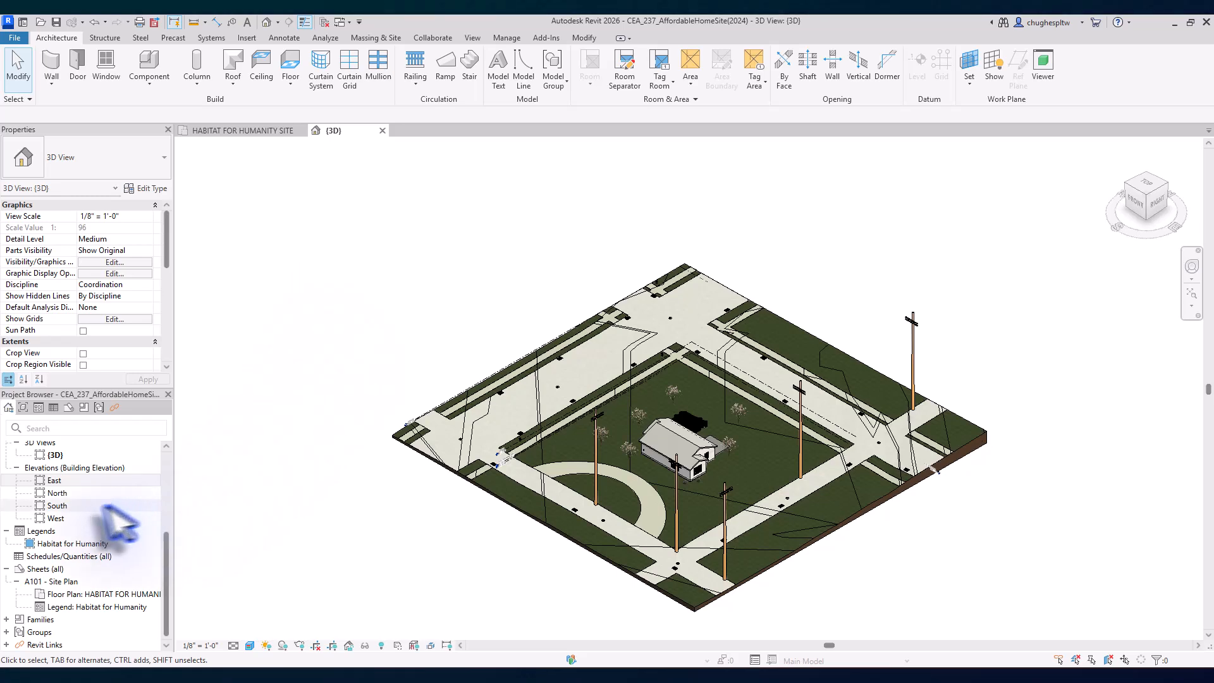
Step: Open the North building elevation and frame the house's entry door and the ground in front of it
{"action": "scroll", "coordinate": [725, 478], "scroll_direction": "up", "scroll_amount": 8}
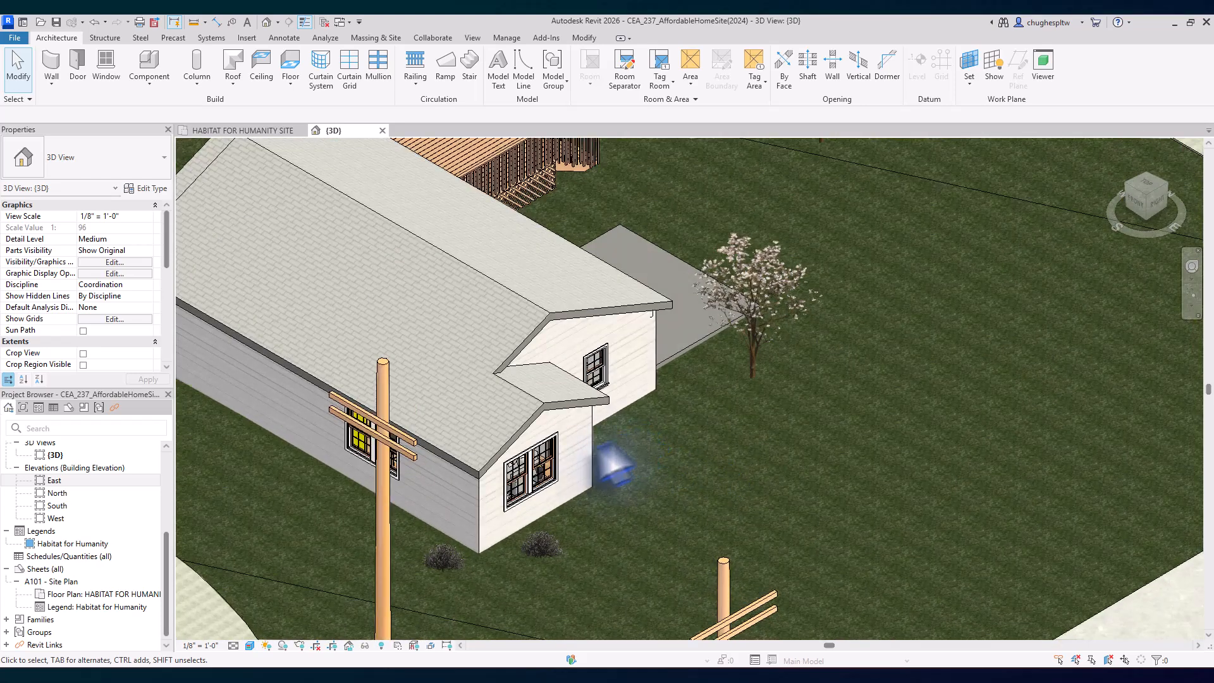
{"action": "left_click", "coordinate": [56, 482]}
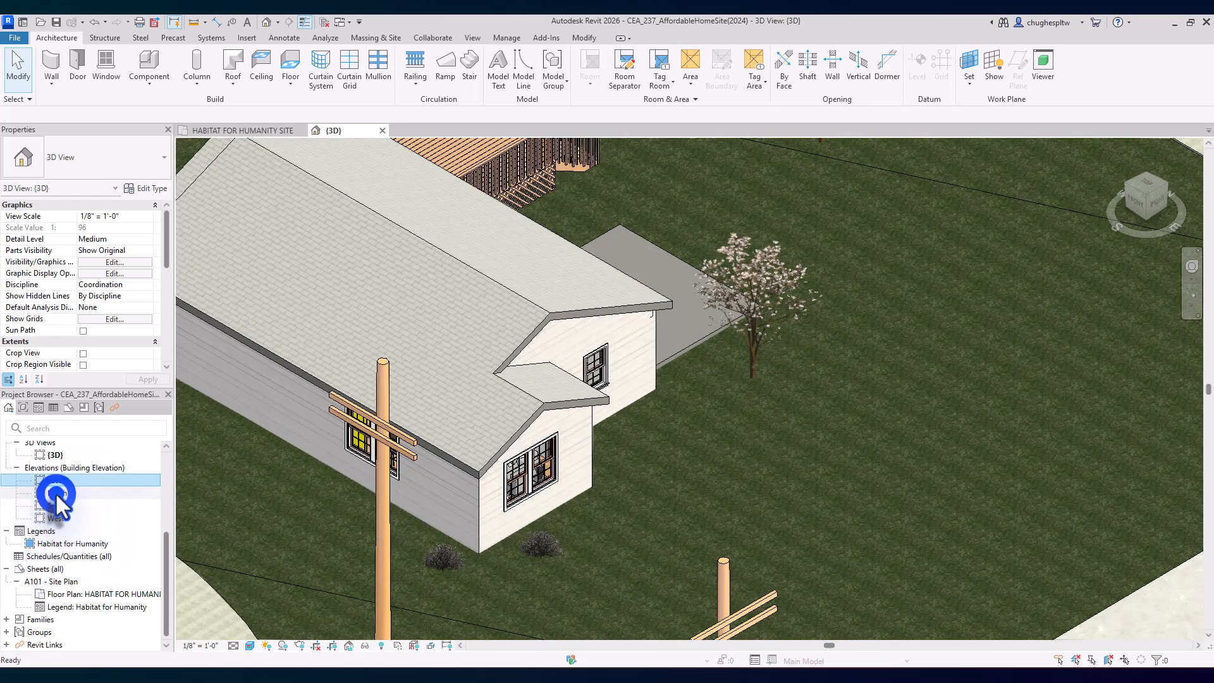
{"action": "double_click", "coordinate": [56, 493]}
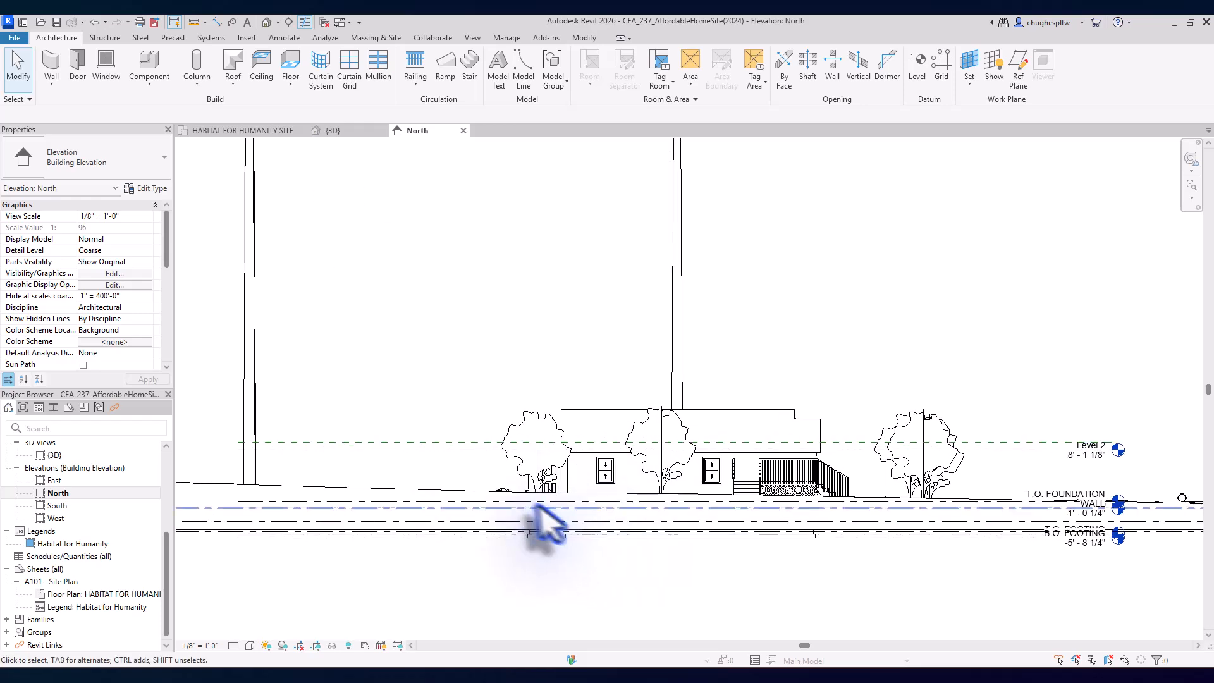
{"action": "scroll", "coordinate": [537, 506], "scroll_direction": "up", "scroll_amount": 8}
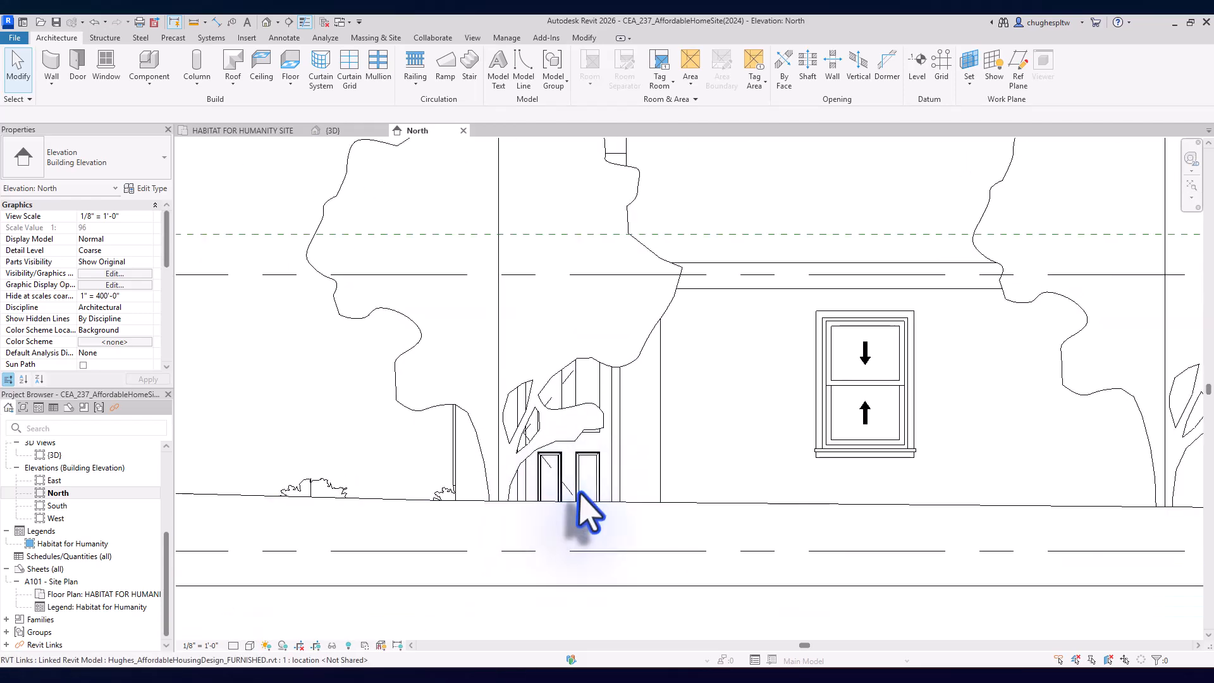
{"action": "middle_click_drag", "start_coordinate": [580, 493], "coordinate": [593, 387]}
{"action": "scroll", "coordinate": [591, 379], "scroll_direction": "down", "scroll_amount": 2}
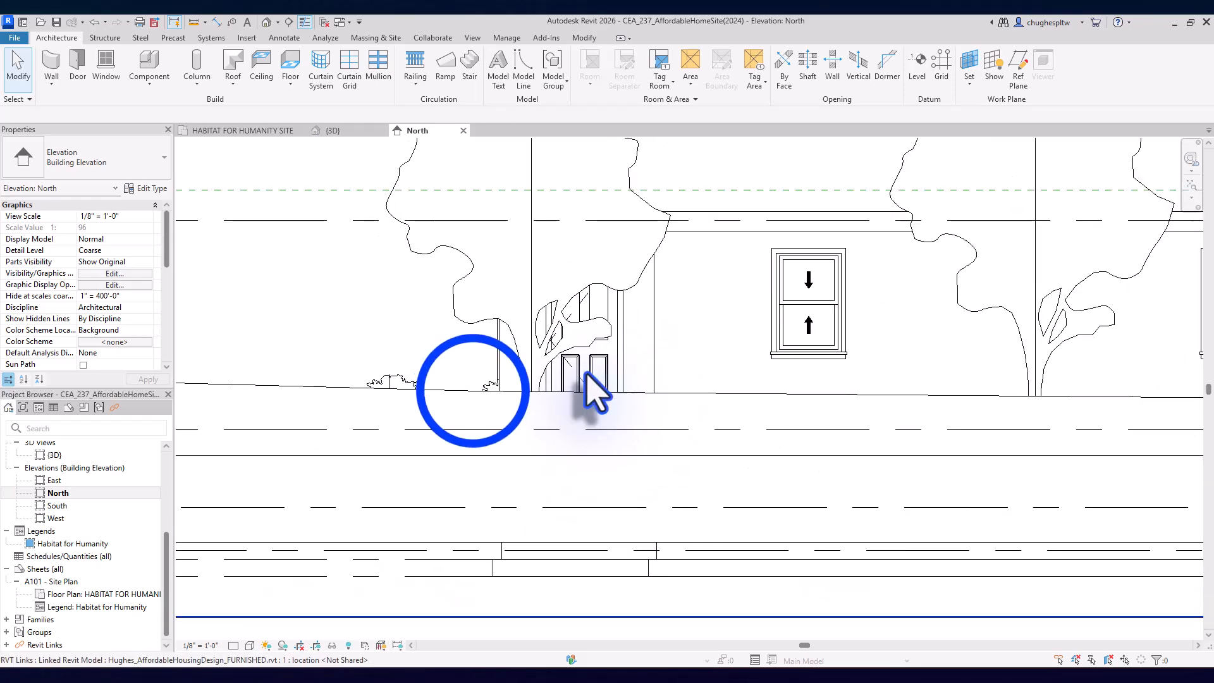
Step: Temporarily hide the ground toposolid and the tree standing in front of the entry door
{"action": "left_click", "coordinate": [474, 391]}
{"action": "left_click", "coordinate": [498, 326], "text": "ctrl"}
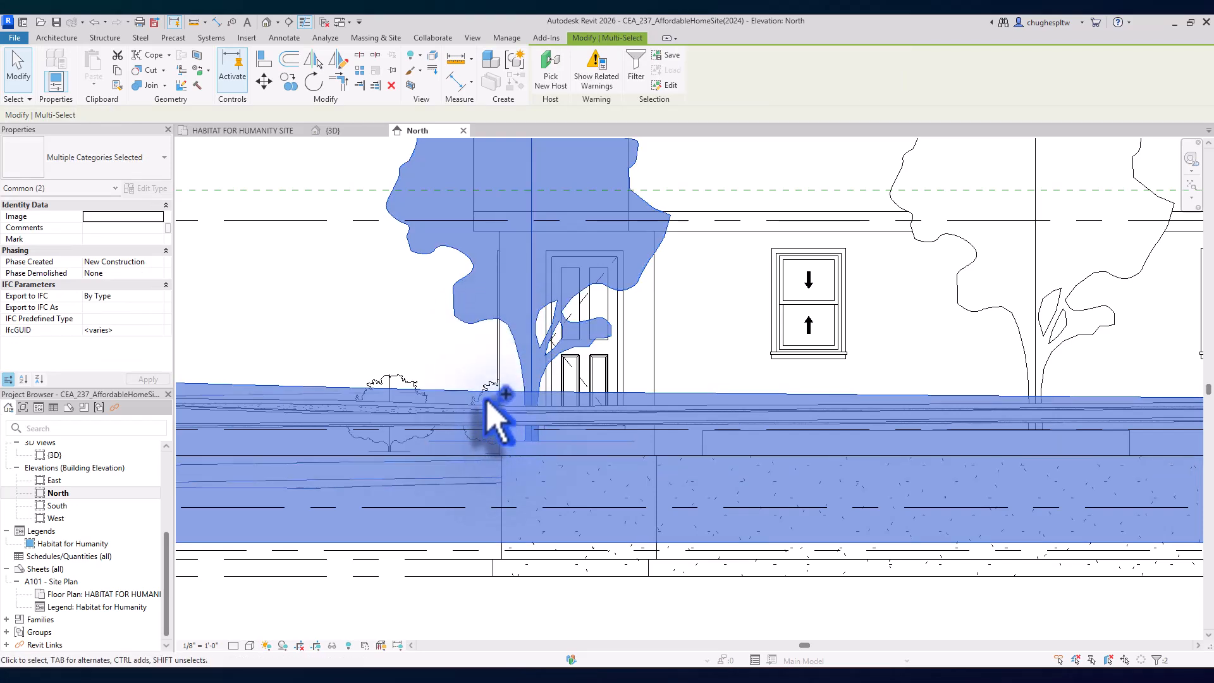
{"action": "left_click", "coordinate": [331, 645]}
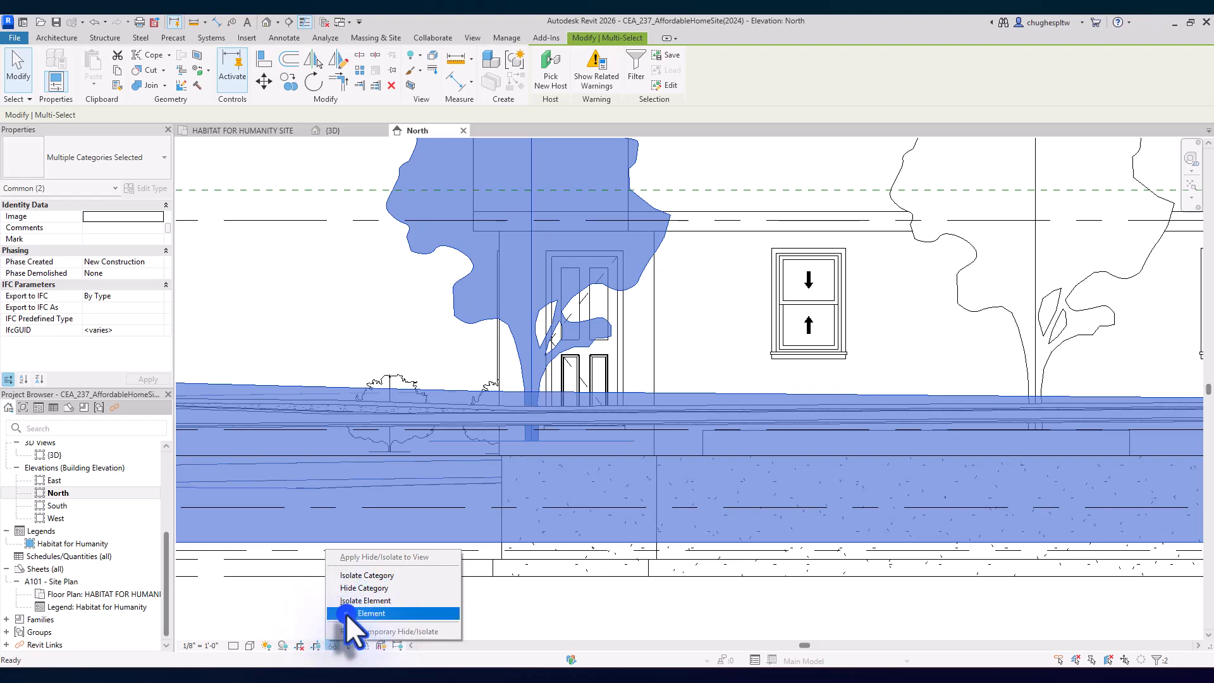
{"action": "left_click", "coordinate": [346, 613]}
Step: Temporarily hide the lightweight concrete and light grey asphalt pavement sub-divisions that cross the bottom of the door
{"action": "left_click", "coordinate": [501, 393]}
{"action": "left_click", "coordinate": [503, 410]}
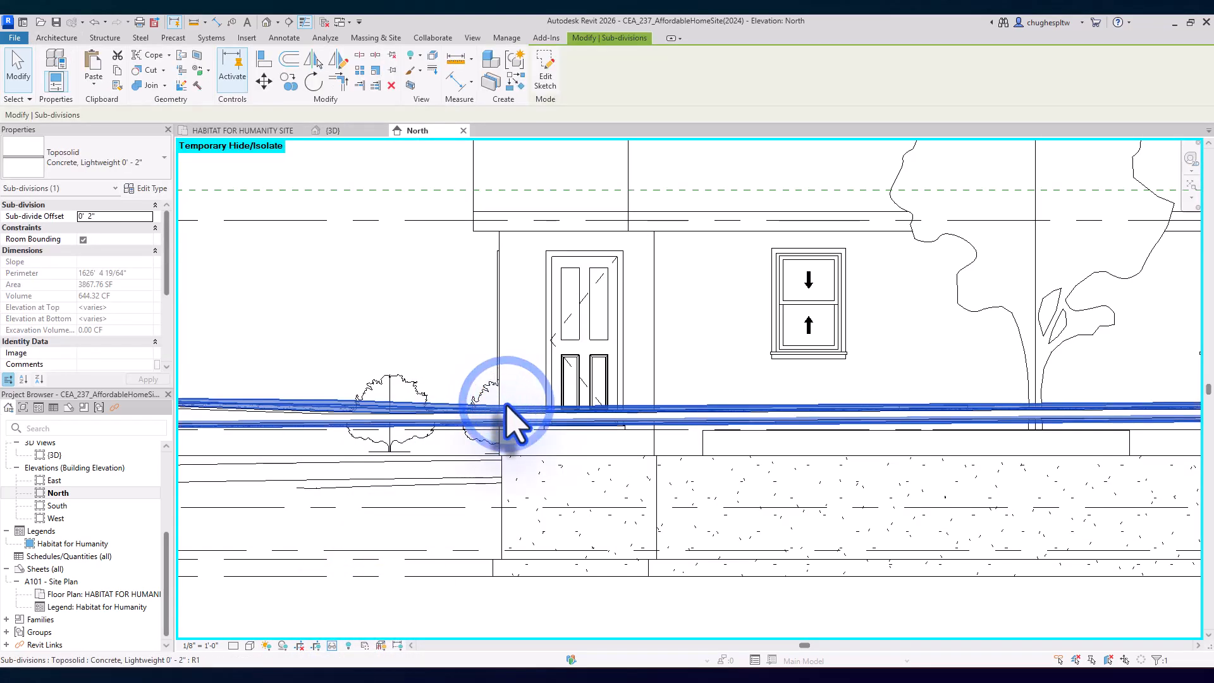
{"action": "left_click", "coordinate": [332, 644]}
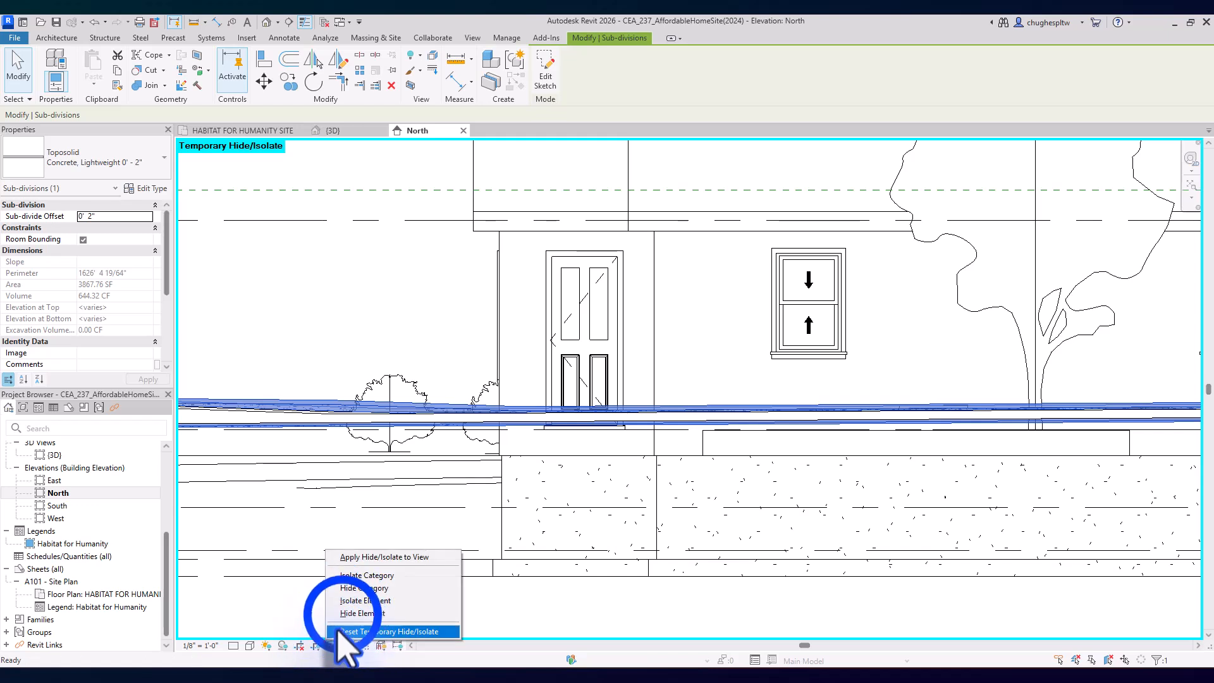
{"action": "left_click", "coordinate": [346, 613]}
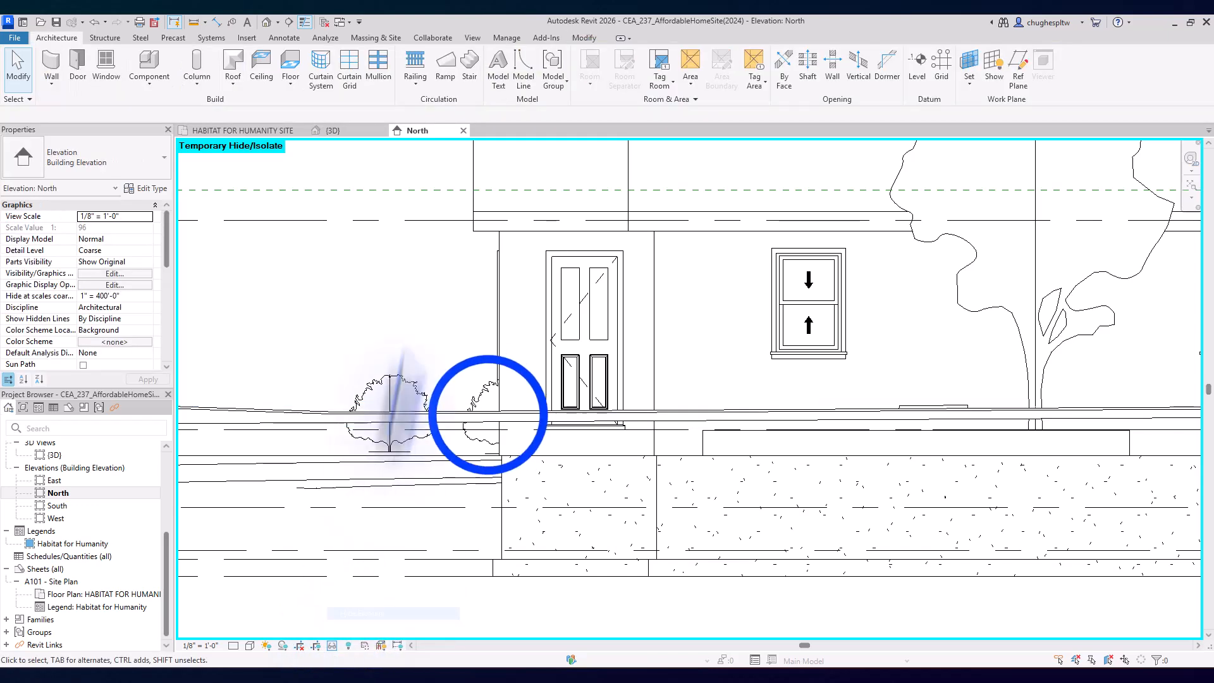
{"action": "left_click", "coordinate": [493, 424]}
{"action": "left_click", "coordinate": [331, 645]}
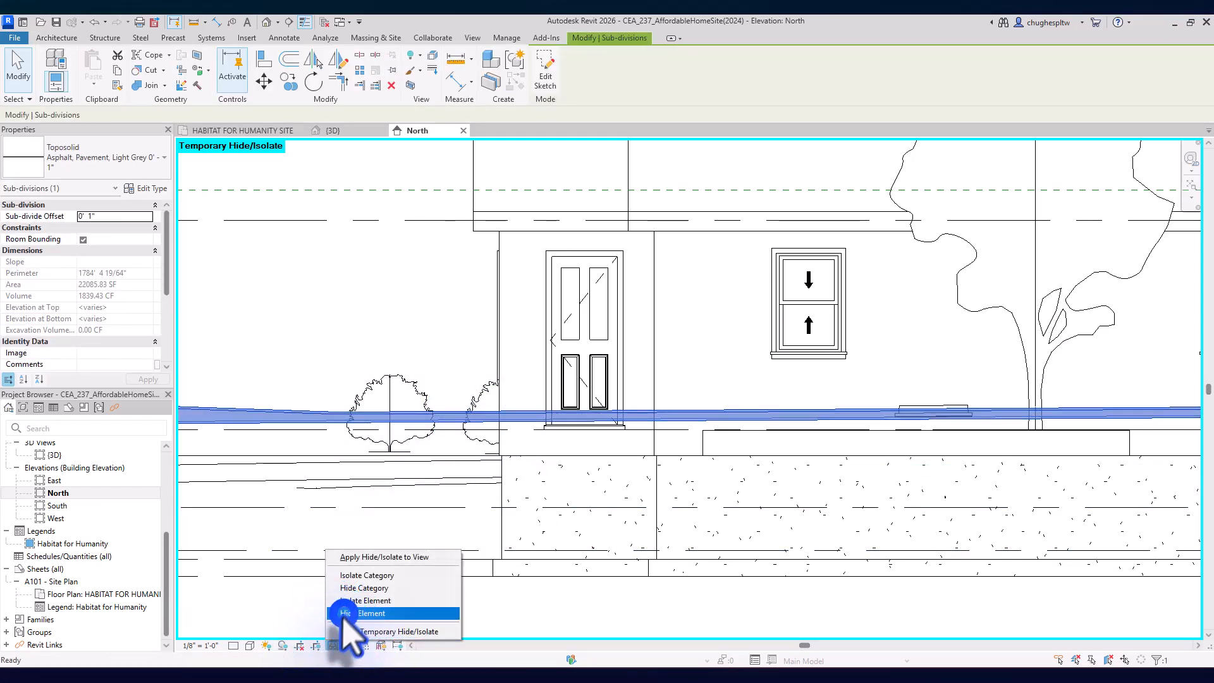
{"action": "left_click", "coordinate": [362, 613]}
Step: Place a new level with a plan view by picking the line at the bottom of the entry door, with 0' 0" offset
{"action": "scroll", "coordinate": [629, 441], "scroll_direction": "up", "scroll_amount": 5}
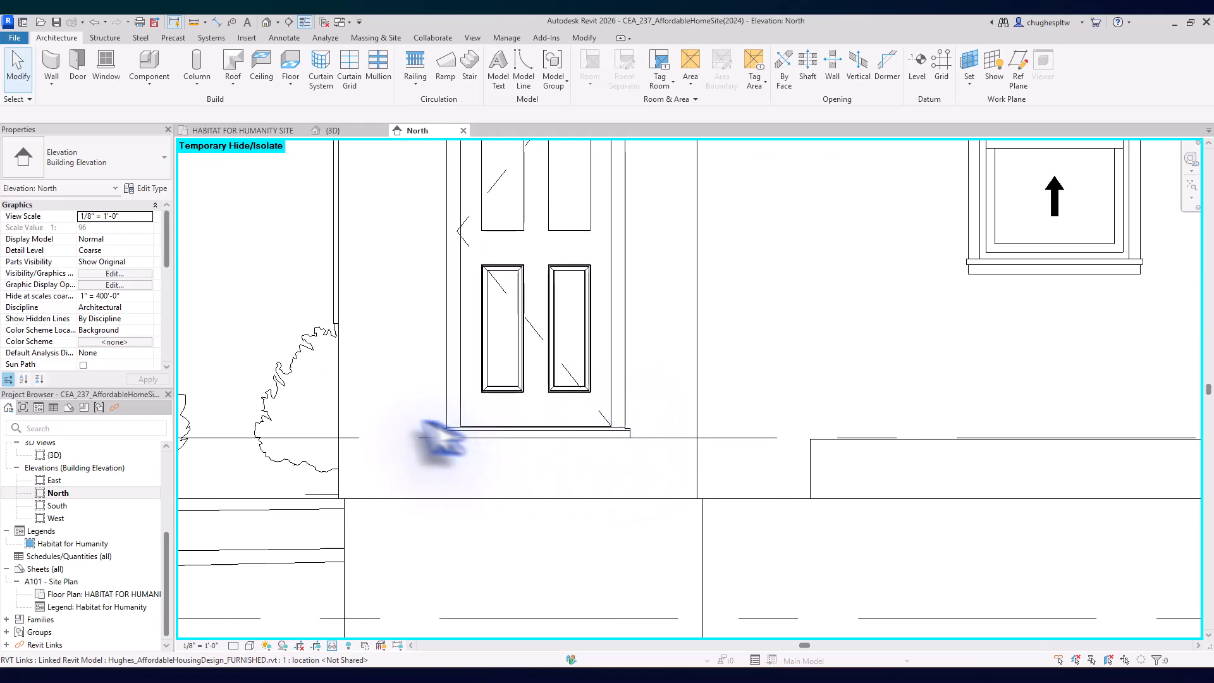
{"action": "scroll", "coordinate": [486, 448], "scroll_direction": "down", "scroll_amount": 2}
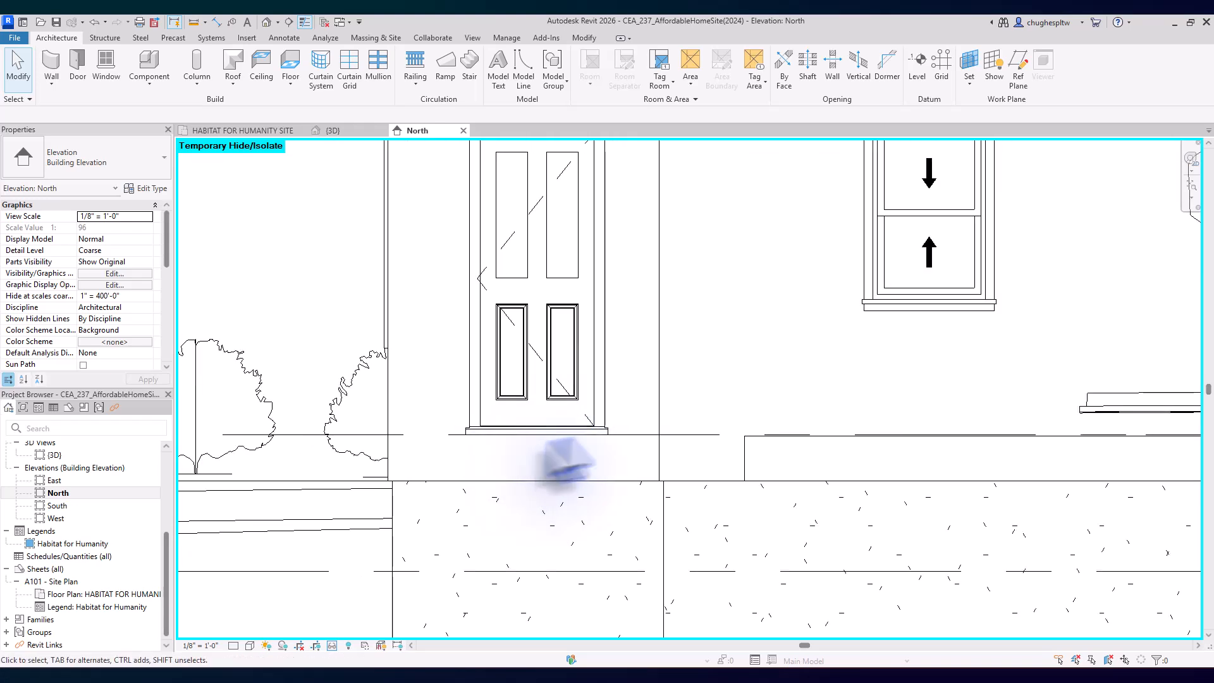
{"action": "scroll", "coordinate": [564, 460], "scroll_direction": "down", "scroll_amount": 3}
{"action": "middle_click_drag", "start_coordinate": [502, 374], "coordinate": [524, 361]}
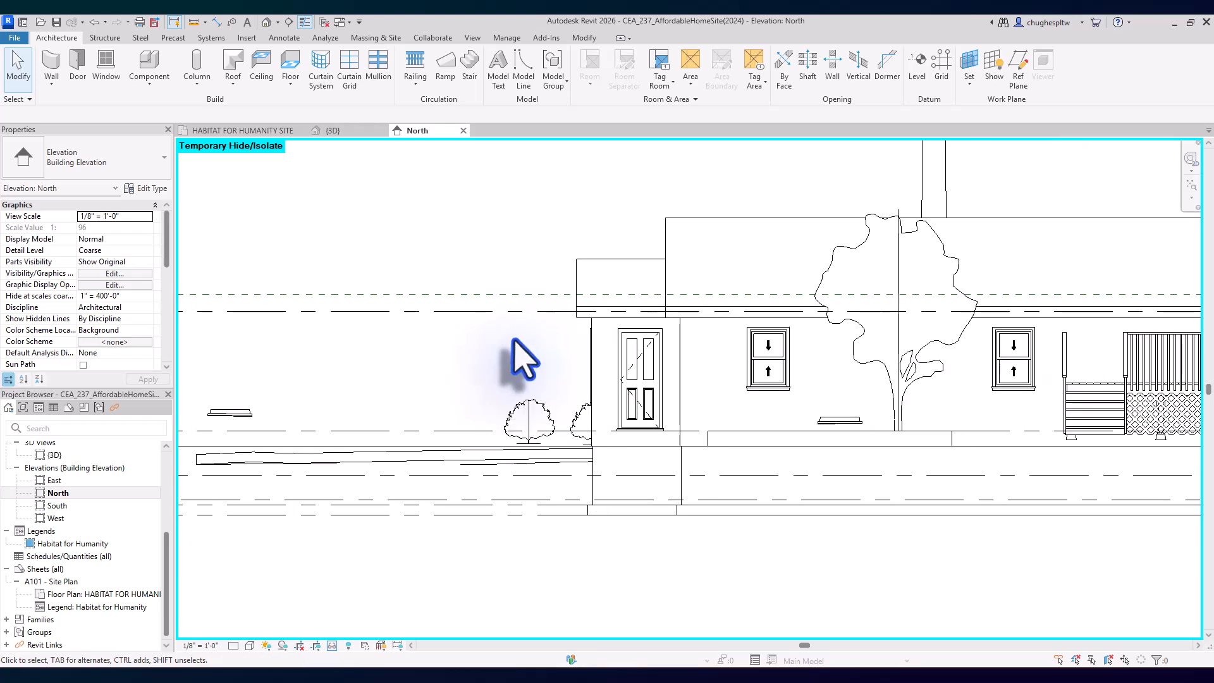
{"action": "scroll", "coordinate": [506, 360], "scroll_direction": "down", "scroll_amount": 1}
{"action": "middle_click_drag", "start_coordinate": [447, 360], "coordinate": [467, 364]}
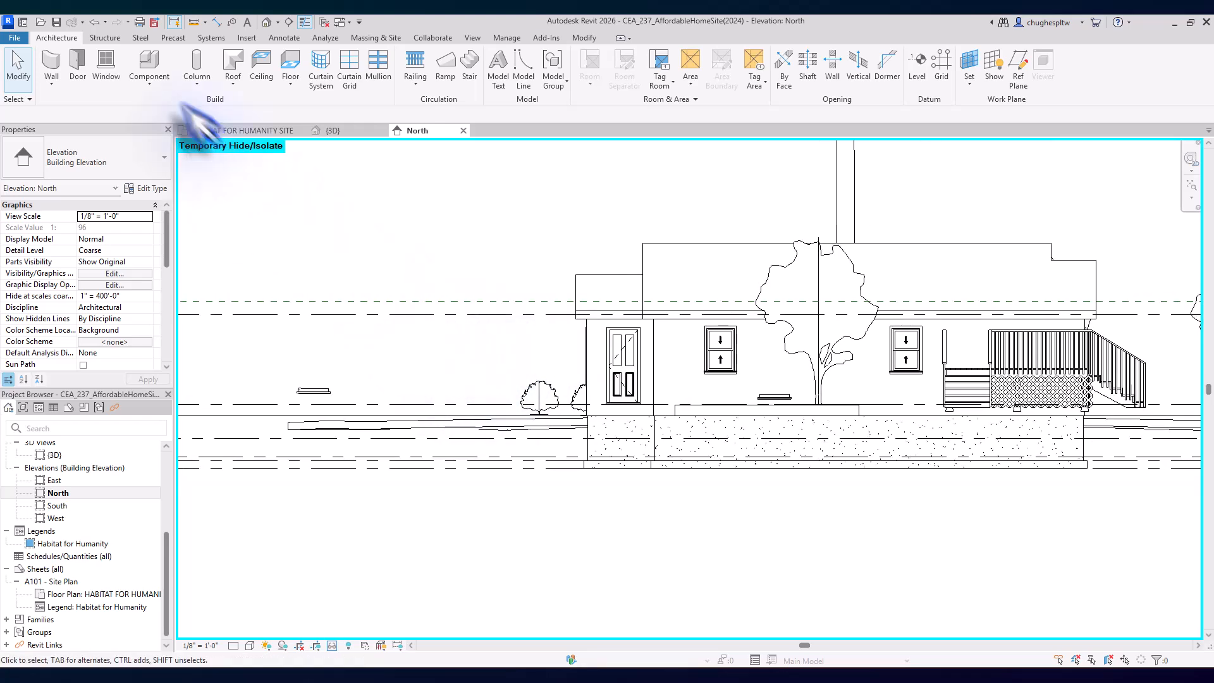
{"action": "left_click", "coordinate": [920, 68]}
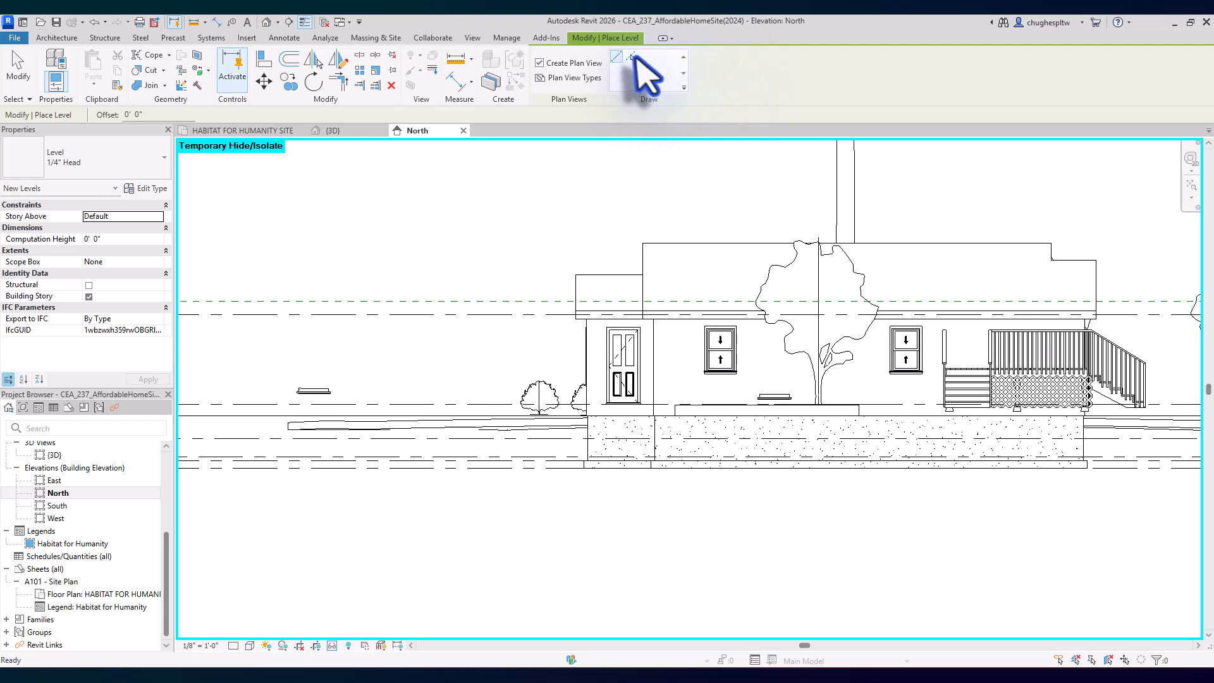
{"action": "left_click", "coordinate": [630, 57]}
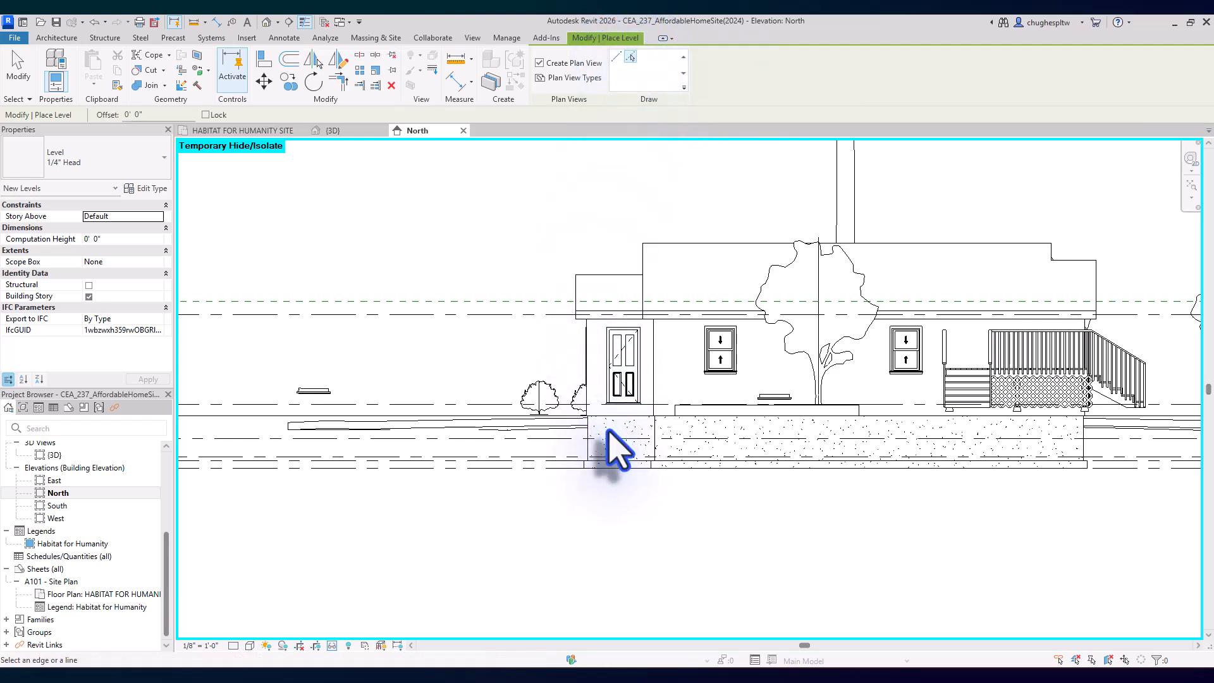
{"action": "scroll", "coordinate": [616, 405], "scroll_direction": "up", "scroll_amount": 8}
{"action": "scroll", "coordinate": [670, 397], "scroll_direction": "up", "scroll_amount": 3}
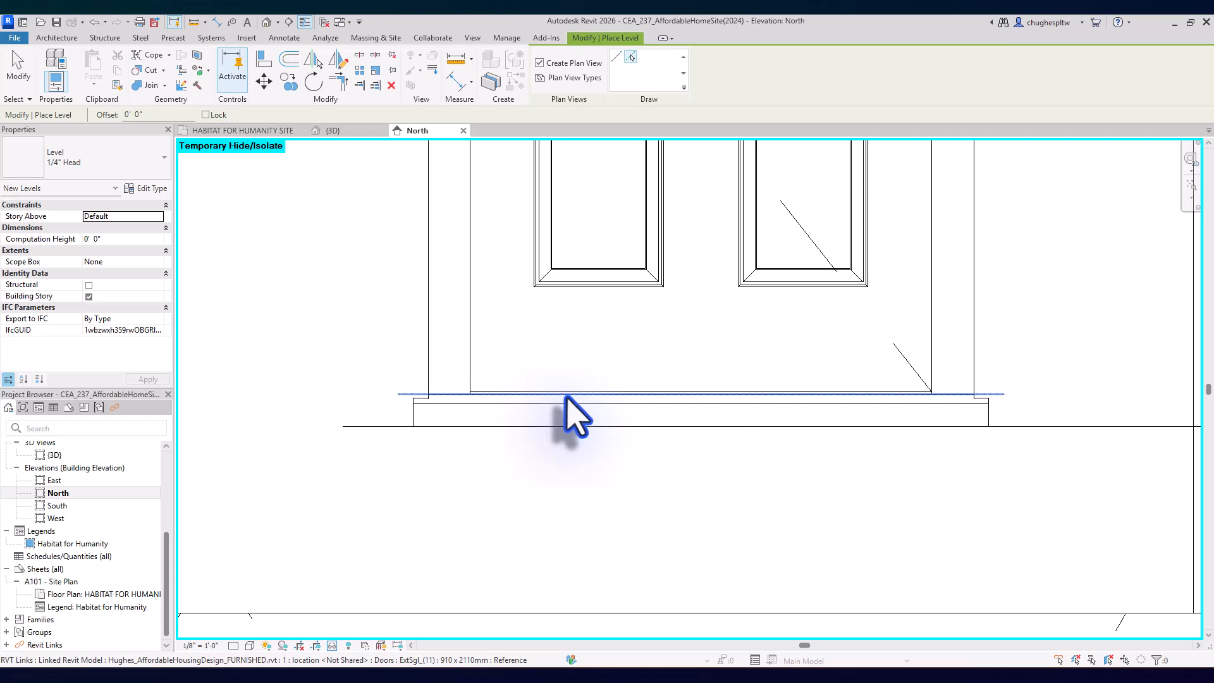
{"action": "left_click", "coordinate": [634, 395]}
{"action": "scroll", "coordinate": [634, 398], "scroll_direction": "down", "scroll_amount": 5}
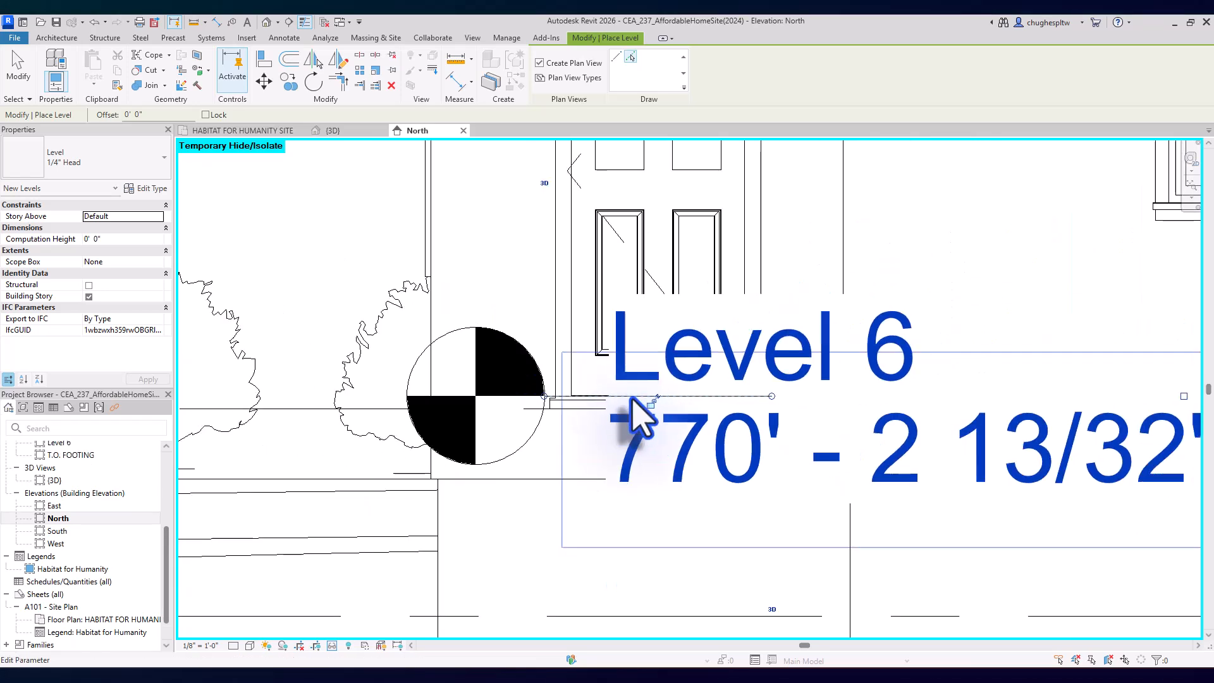
{"action": "scroll", "coordinate": [632, 398], "scroll_direction": "down", "scroll_amount": 6}
{"action": "middle_click_drag", "start_coordinate": [443, 319], "coordinate": [510, 324]}
{"action": "scroll", "coordinate": [510, 325], "scroll_direction": "down", "scroll_amount": 1}
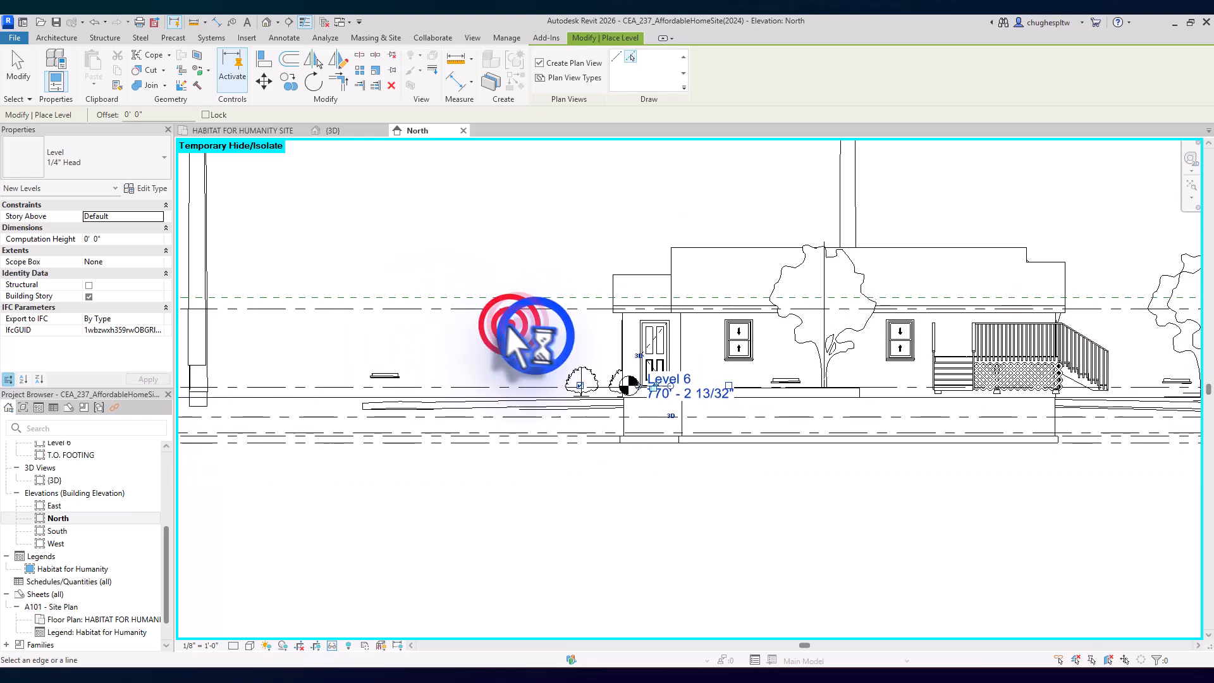
{"action": "right_click", "coordinate": [507, 324]}
{"action": "left_click", "coordinate": [537, 332]}
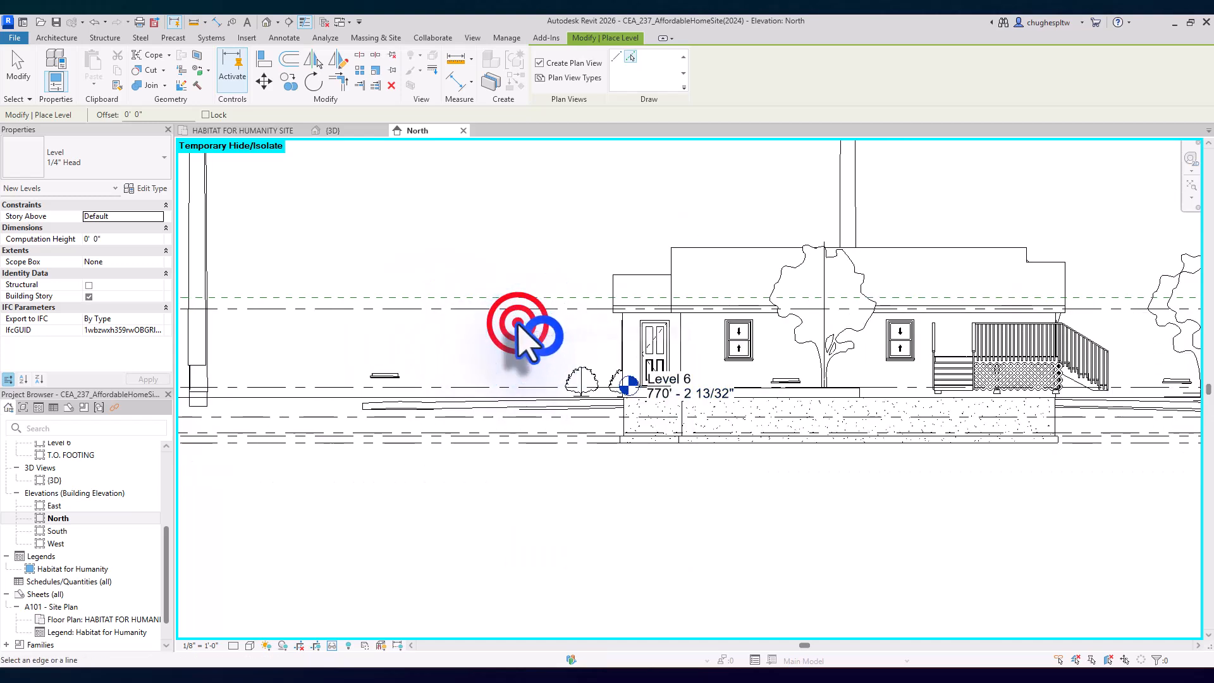
Step: Extend the head end of the new door-bottom level away from the house, past the nearby utility pole
{"action": "left_click", "coordinate": [679, 392]}
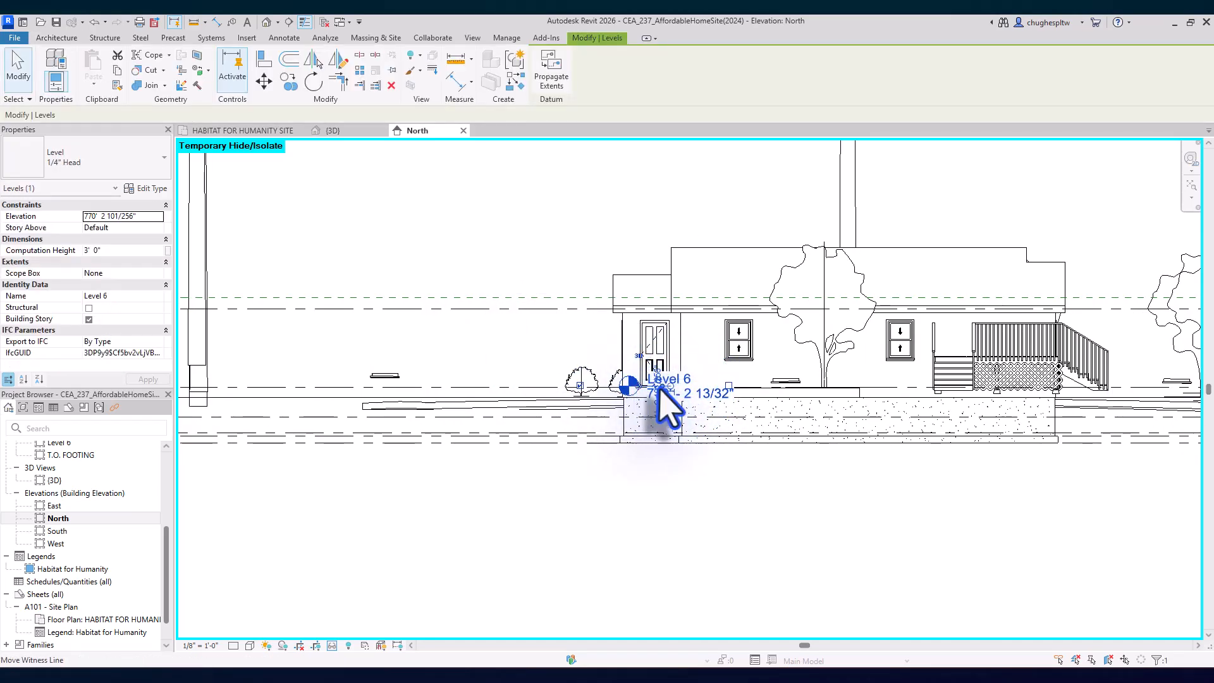
{"action": "scroll", "coordinate": [664, 404], "scroll_direction": "up", "scroll_amount": 5}
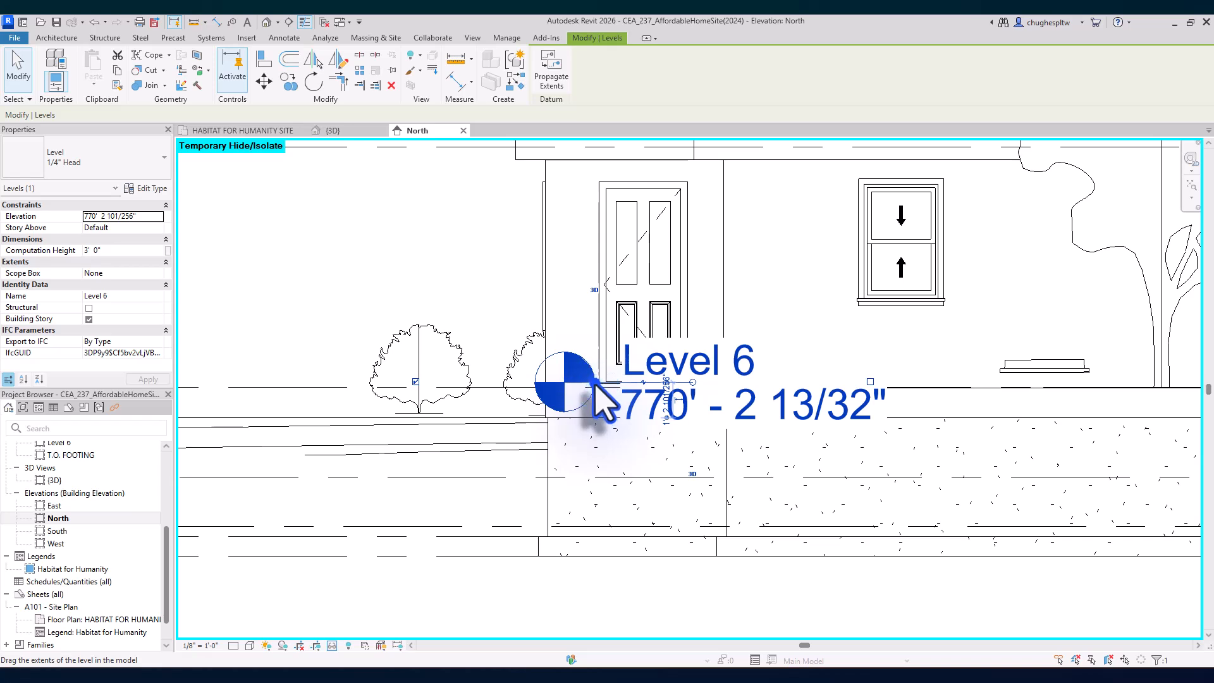
{"action": "left_click_drag", "start_coordinate": [595, 381], "coordinate": [719, 410]}
{"action": "middle_click_drag", "start_coordinate": [390, 384], "coordinate": [718, 411]}
{"action": "left_click_drag", "start_coordinate": [718, 411], "coordinate": [808, 366]}
{"action": "middle_click_drag", "start_coordinate": [719, 411], "coordinate": [805, 368]}
{"action": "scroll", "coordinate": [808, 366], "scroll_direction": "down", "scroll_amount": 3}
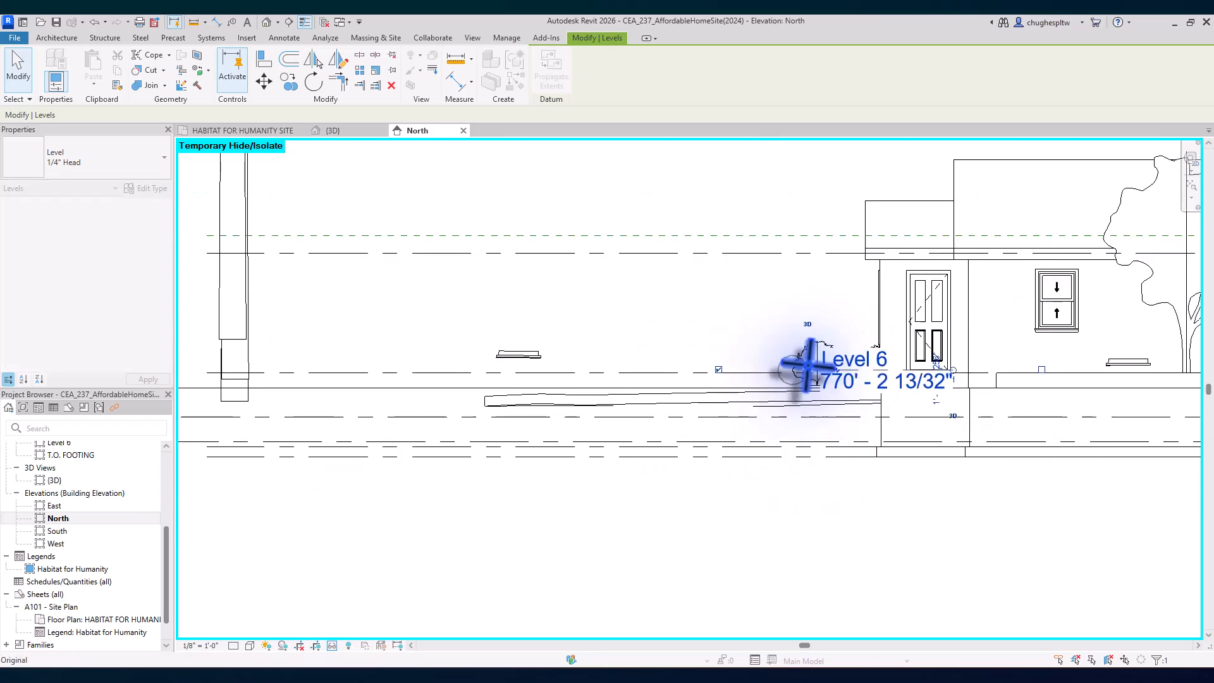
{"action": "scroll", "coordinate": [808, 365], "scroll_direction": "down", "scroll_amount": 2}
{"action": "left_click_drag", "start_coordinate": [807, 365], "coordinate": [366, 360]}
{"action": "left_click", "coordinate": [399, 287]}
Step: Rename the new level as B.O. DOOR and rename its corresponding views too
{"action": "left_click", "coordinate": [397, 351]}
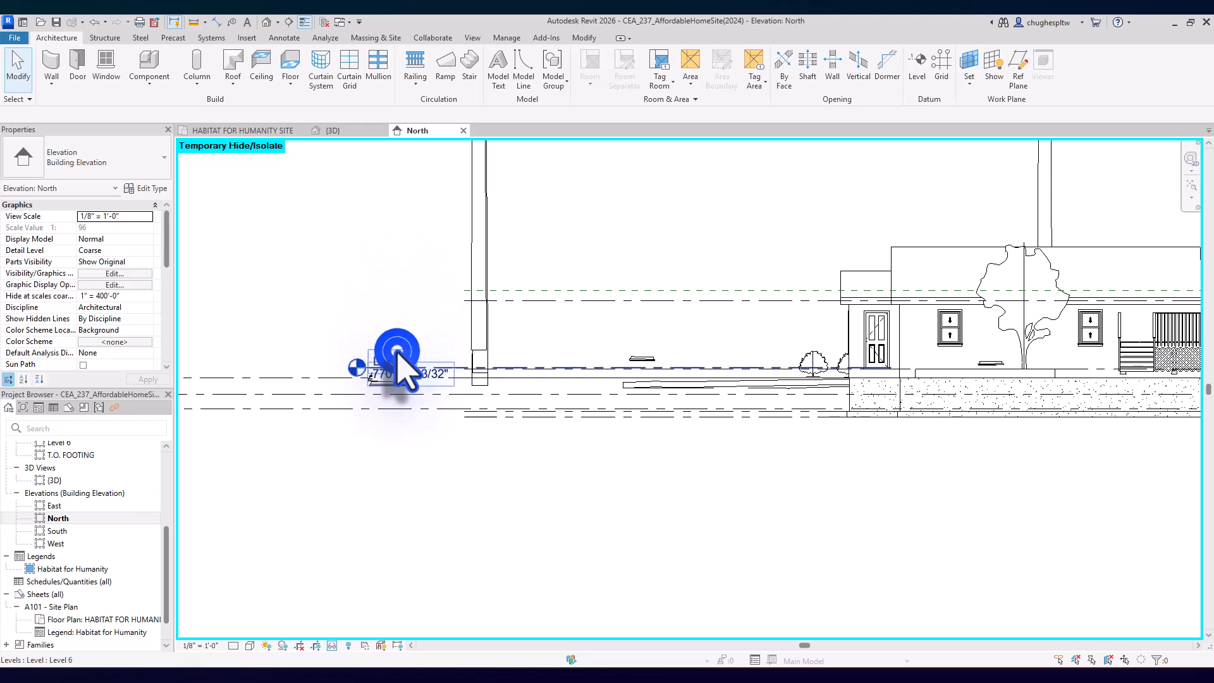
{"action": "left_click", "coordinate": [396, 352]}
{"action": "type", "text": "B.O. D"}
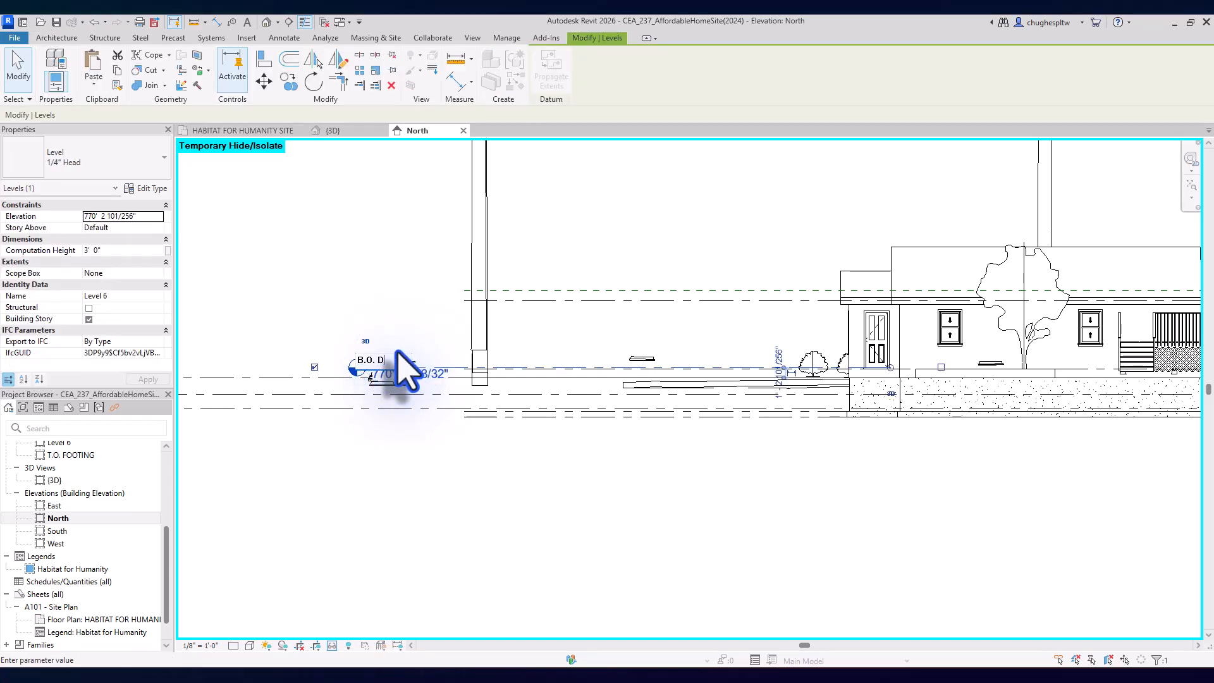
{"action": "type", "text": "OOR"}
{"action": "key", "text": "Return"}
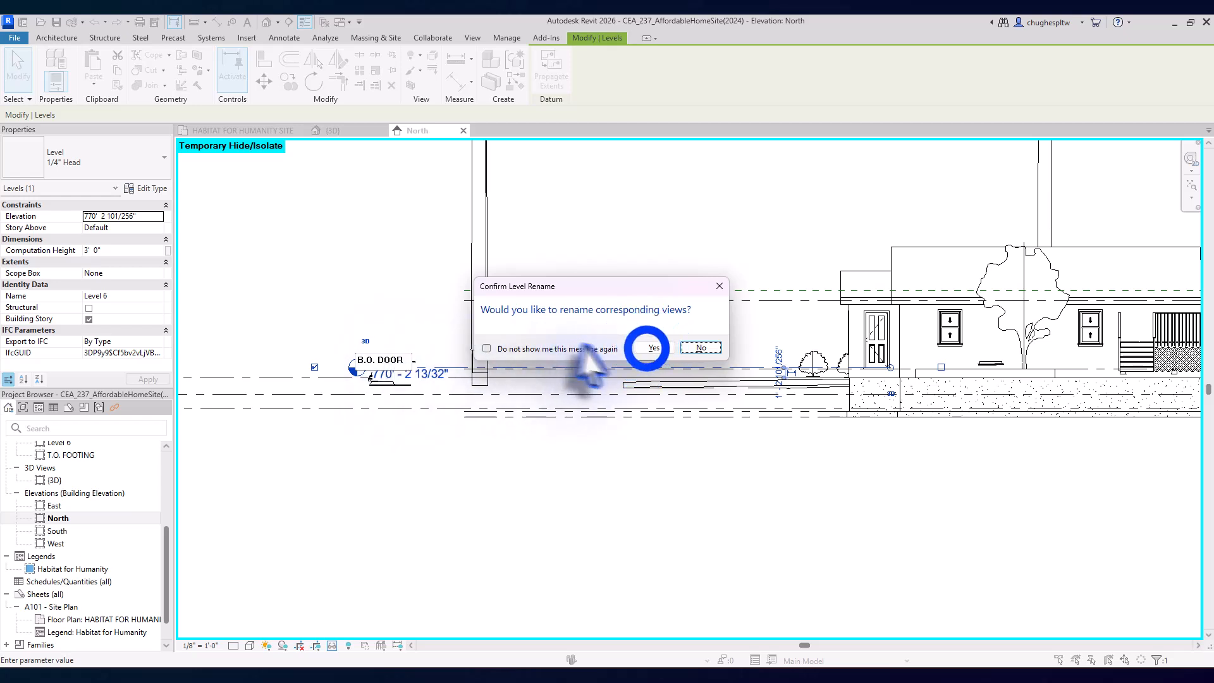
{"action": "left_click", "coordinate": [646, 350]}
{"action": "left_click", "coordinate": [385, 302]}
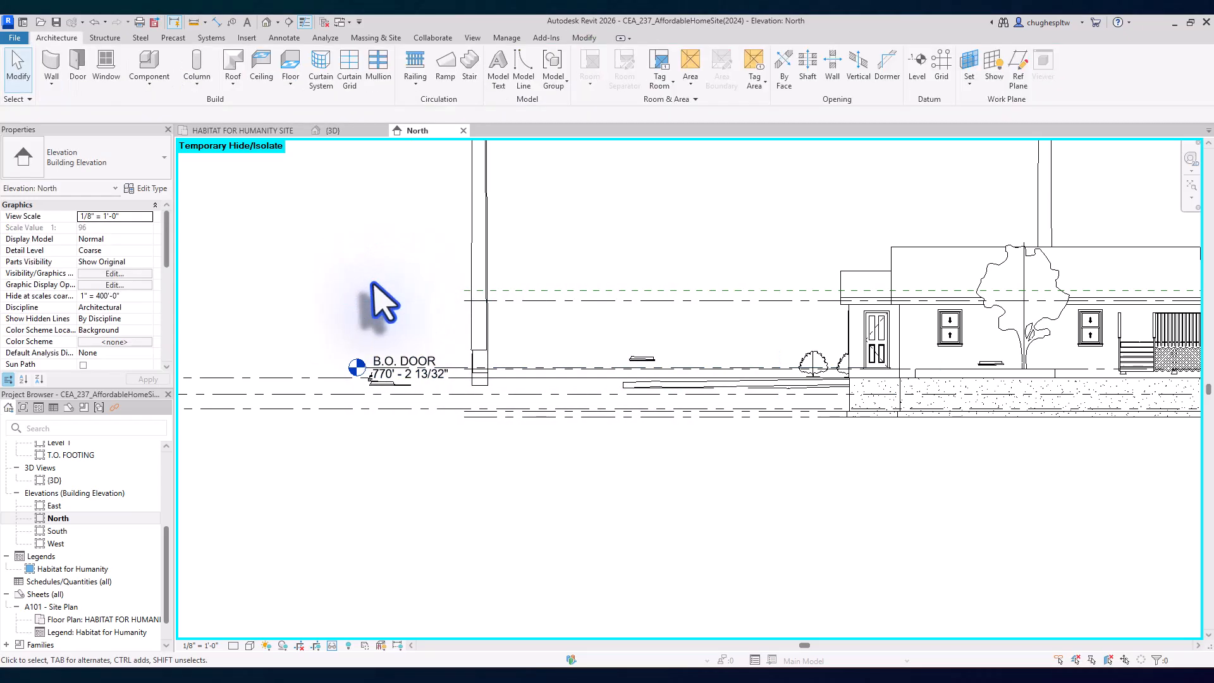
Step: Reset the temporary hide/isolate in the North elevation to bring back the hidden site elements
{"action": "left_click", "coordinate": [329, 645]}
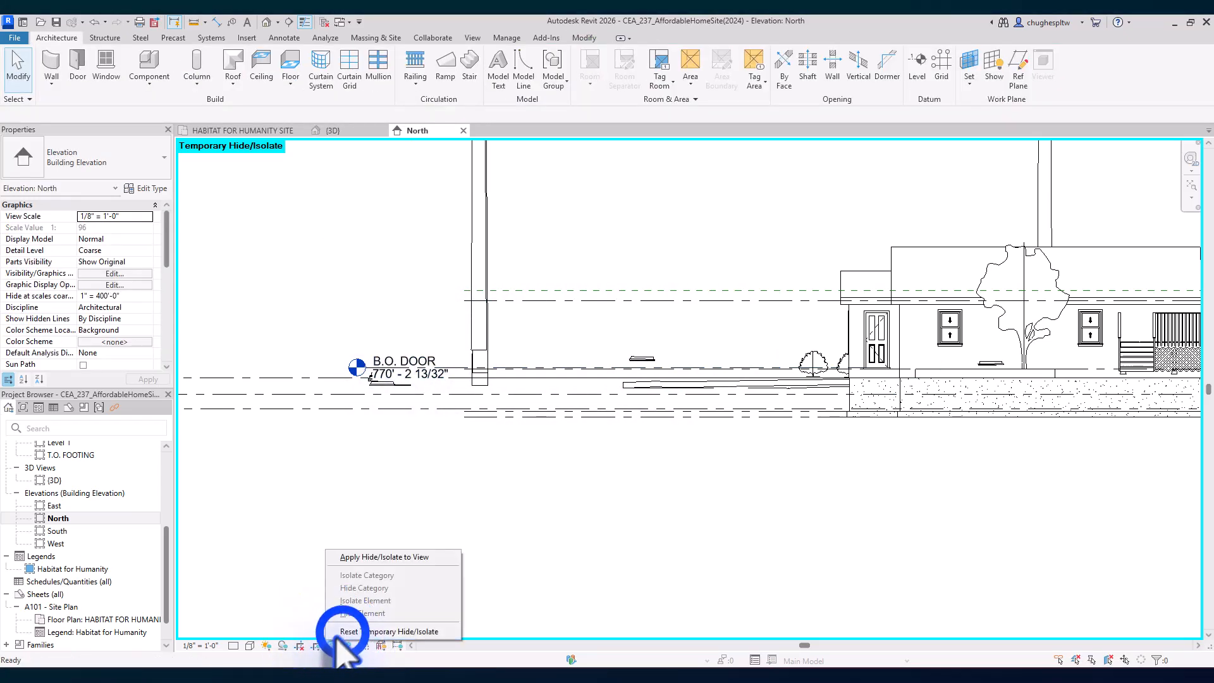
{"action": "left_click", "coordinate": [341, 631]}
{"action": "scroll", "coordinate": [528, 379], "scroll_direction": "down", "scroll_amount": 3}
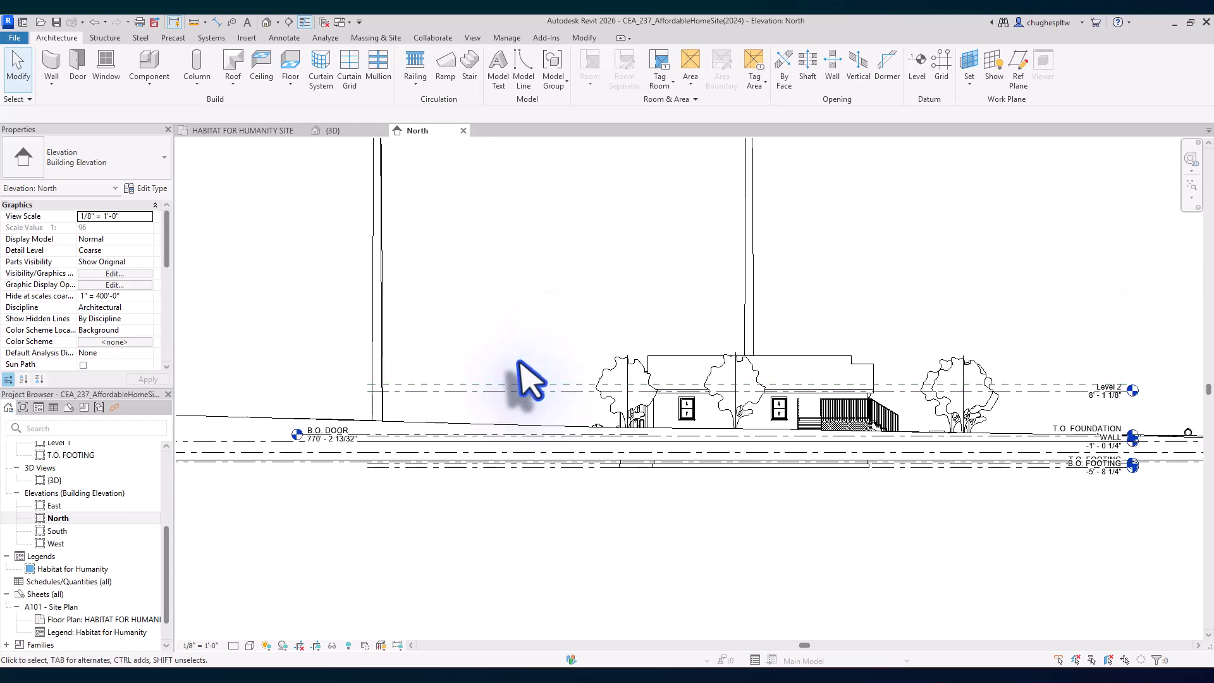
{"action": "scroll", "coordinate": [536, 341], "scroll_direction": "down", "scroll_amount": 1}
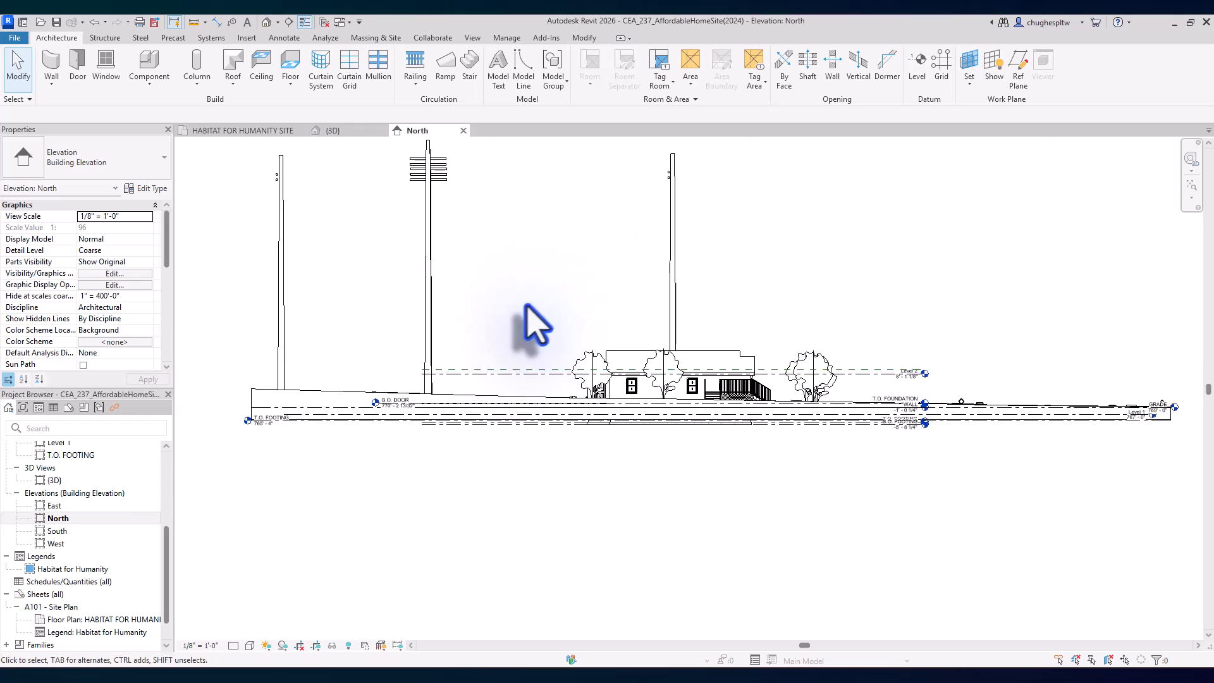
Step: Open the HABITAT FOR HUMANITY SITE floor plan and frame the house within the building line
{"action": "scroll", "coordinate": [108, 522], "scroll_direction": "up", "scroll_amount": 4}
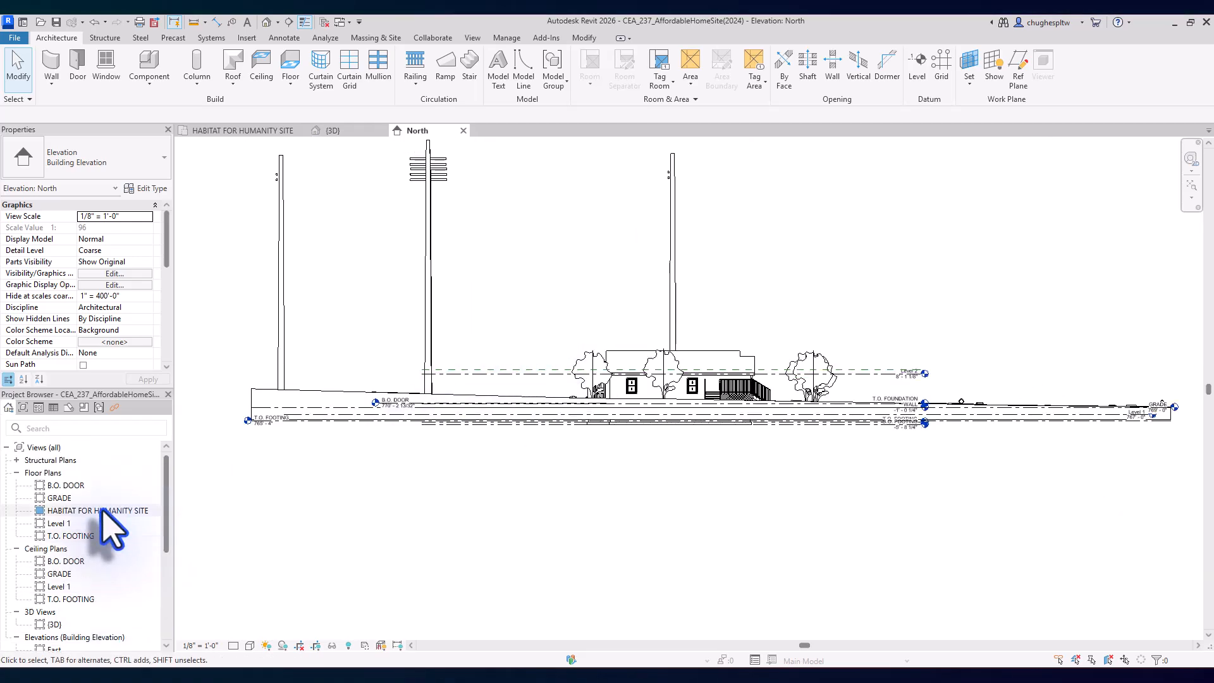
{"action": "double_click", "coordinate": [102, 511]}
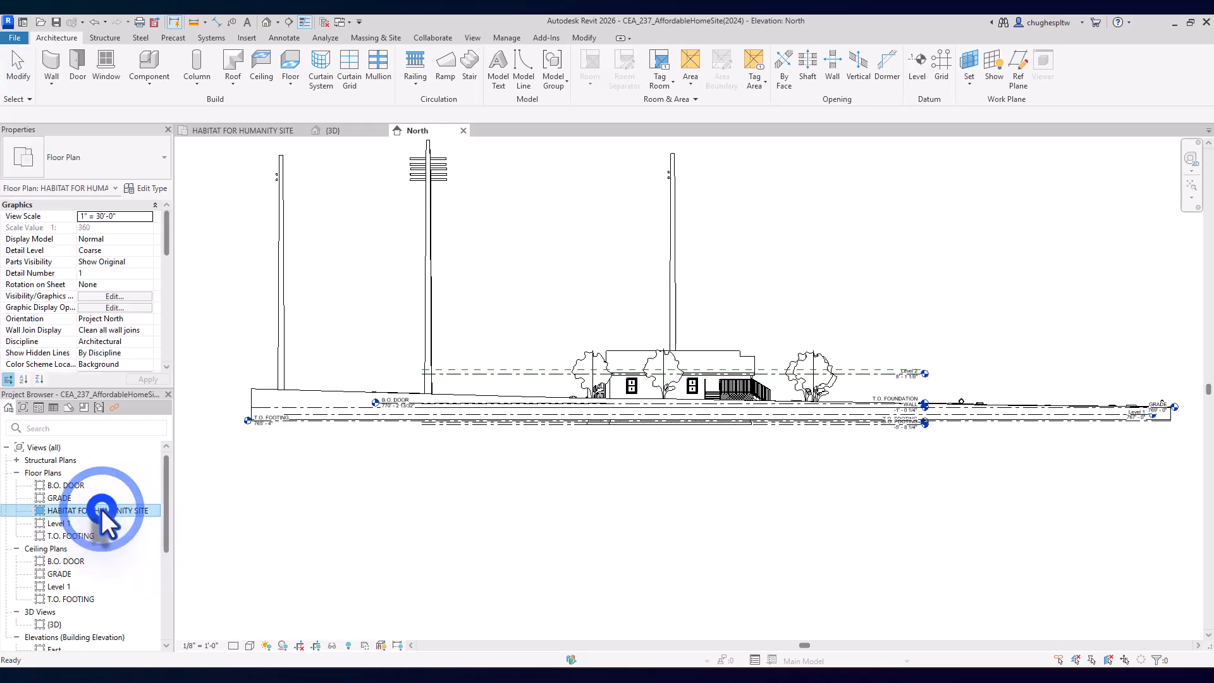
{"action": "scroll", "coordinate": [759, 427], "scroll_direction": "up", "scroll_amount": 3}
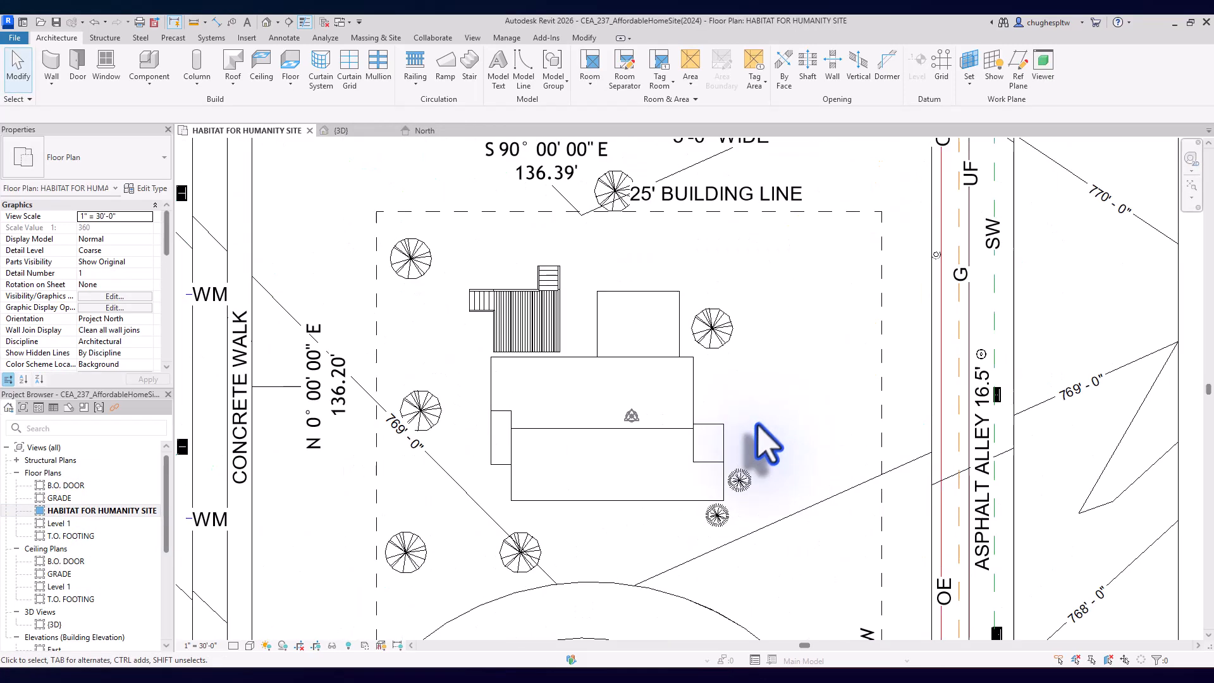
{"action": "middle_click_drag", "start_coordinate": [767, 406], "coordinate": [700, 379]}
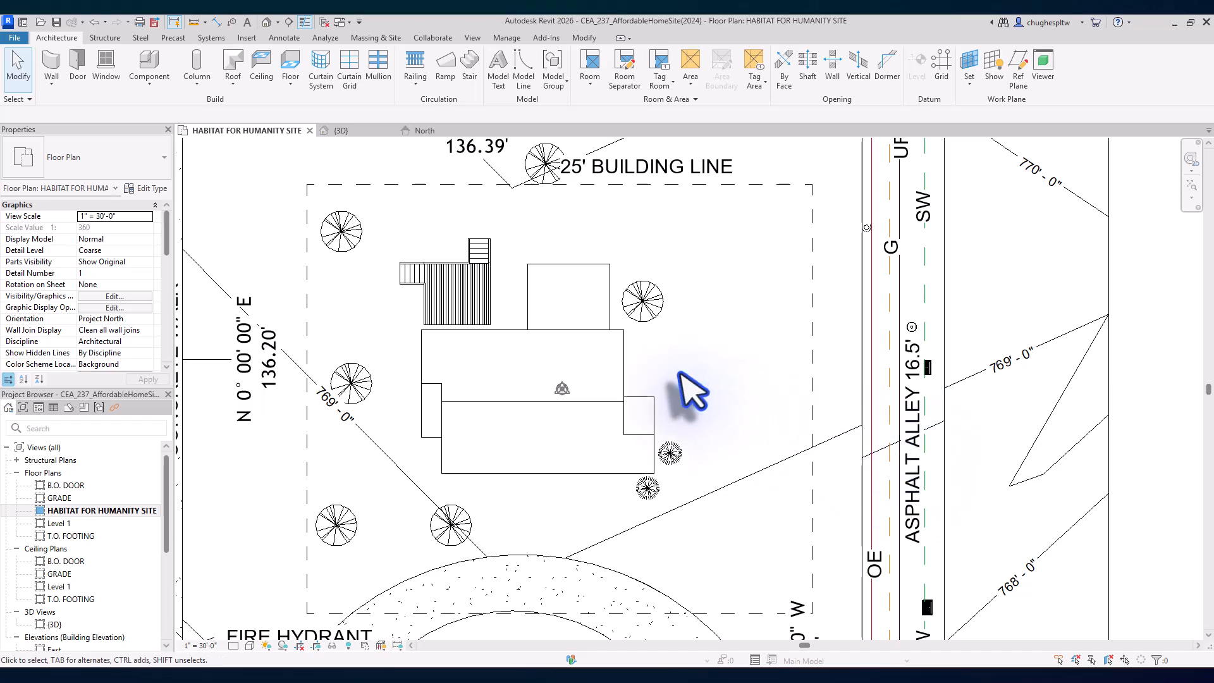
Step: Hide the Roofs category in the site plan's visibility/graphics overrides so the house interior shows
{"action": "left_click", "coordinate": [127, 296]}
{"action": "key", "text": "r"}
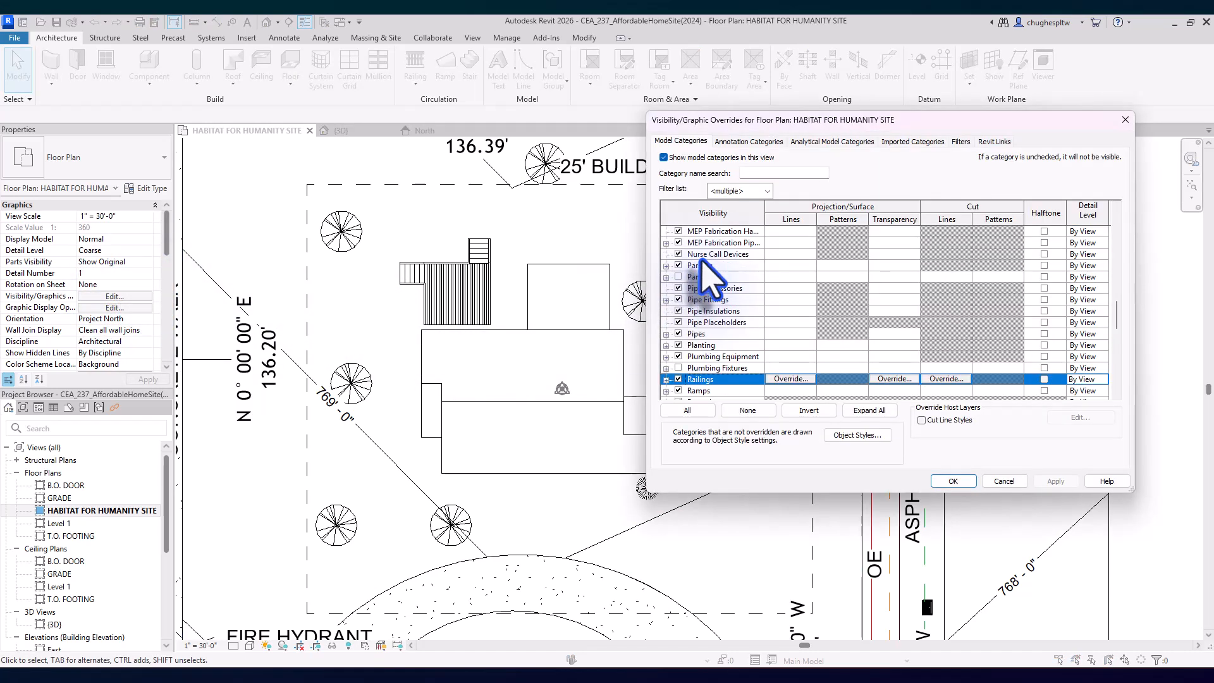
{"action": "scroll", "coordinate": [707, 281], "scroll_direction": "down", "scroll_amount": 3}
{"action": "left_click", "coordinate": [693, 324]}
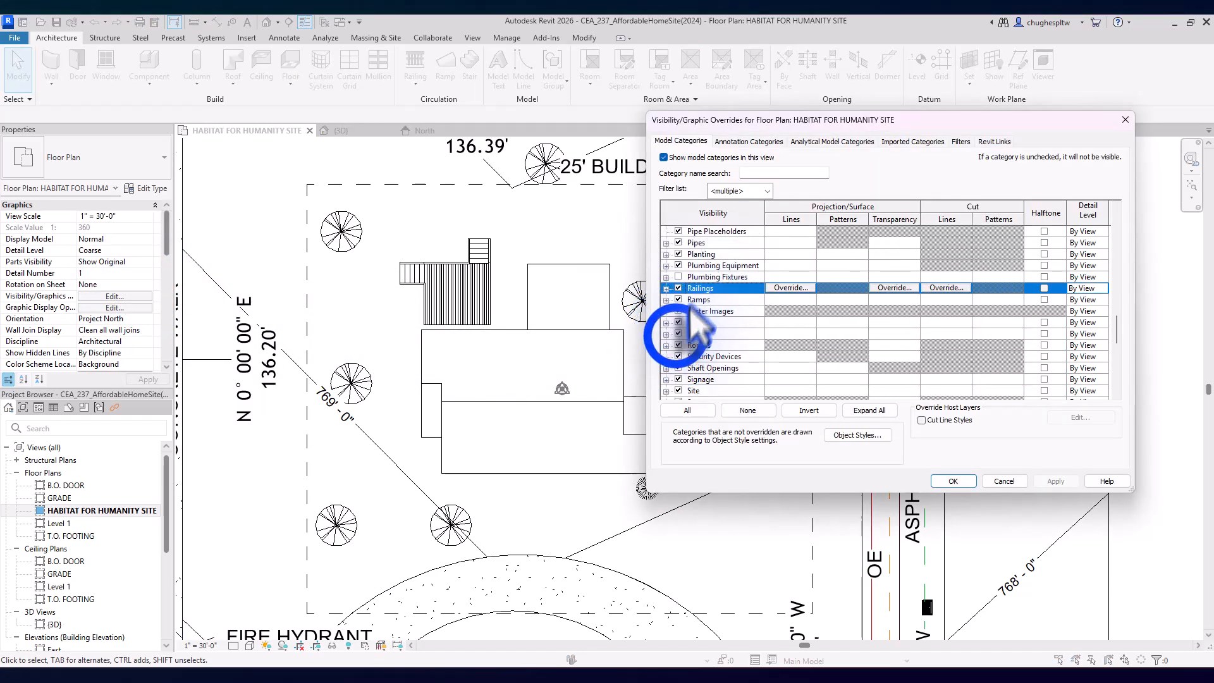
{"action": "left_click", "coordinate": [953, 480]}
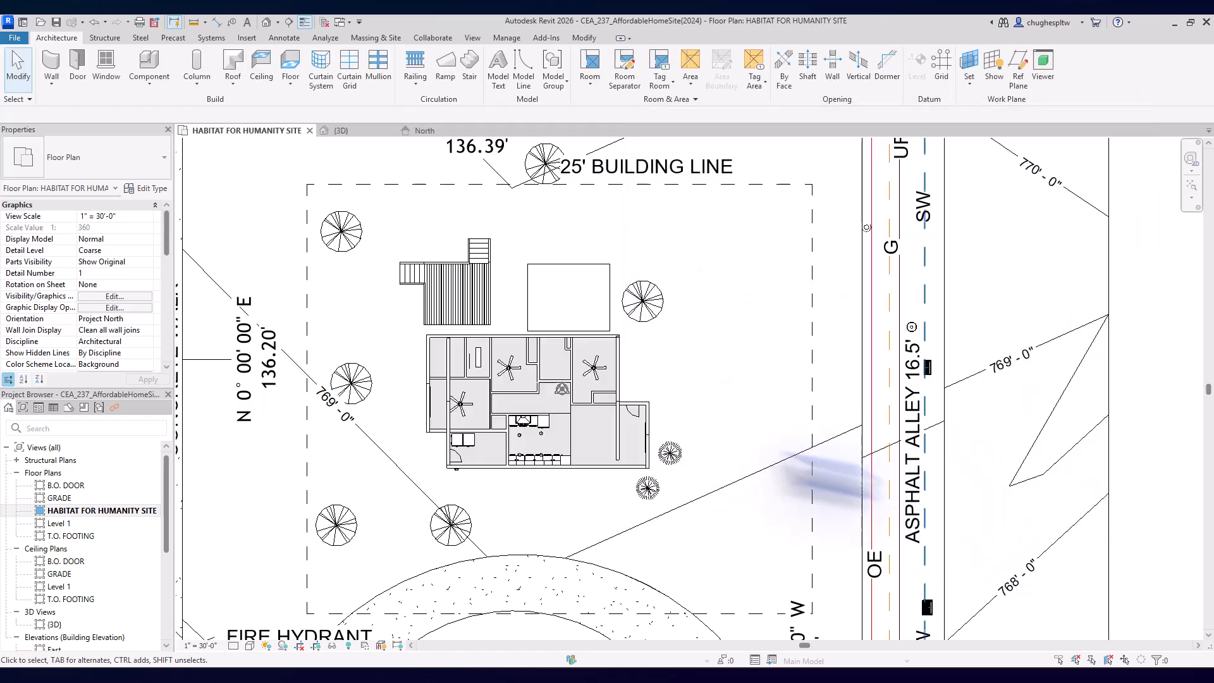
Step: Start a ramp sketch at the house entry with GRADE as the base level and B.O. DOOR as the top level
{"action": "scroll", "coordinate": [675, 441], "scroll_direction": "up", "scroll_amount": 5}
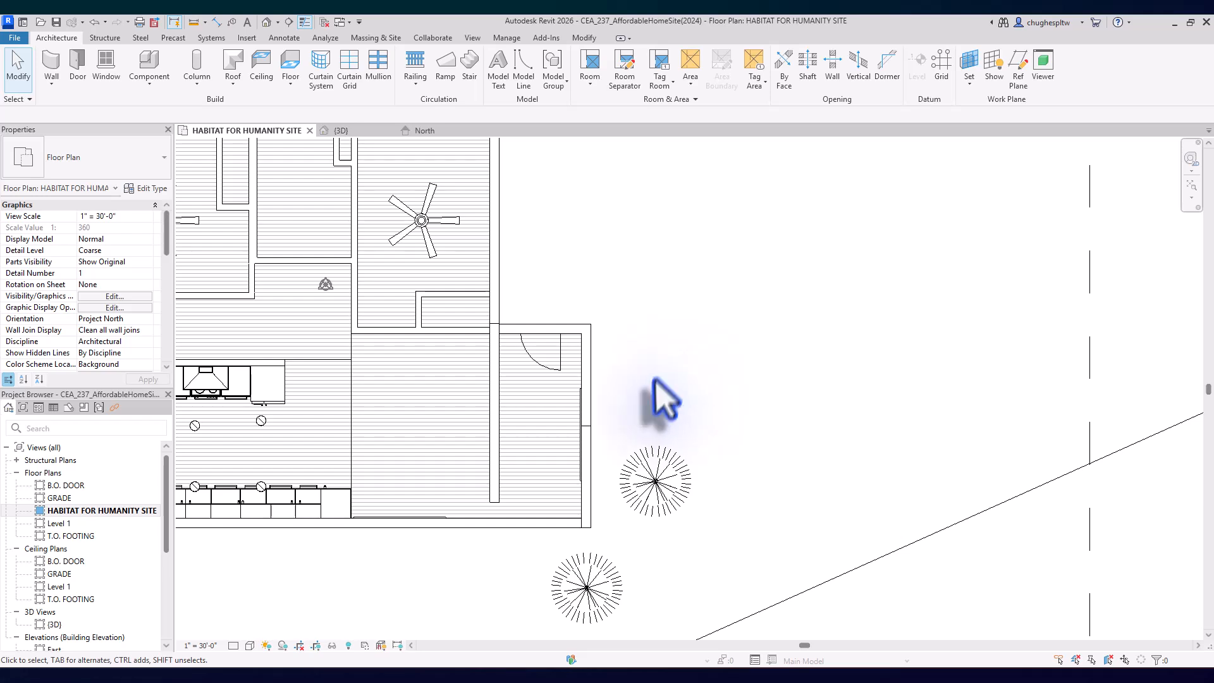
{"action": "scroll", "coordinate": [632, 380], "scroll_direction": "down", "scroll_amount": 3}
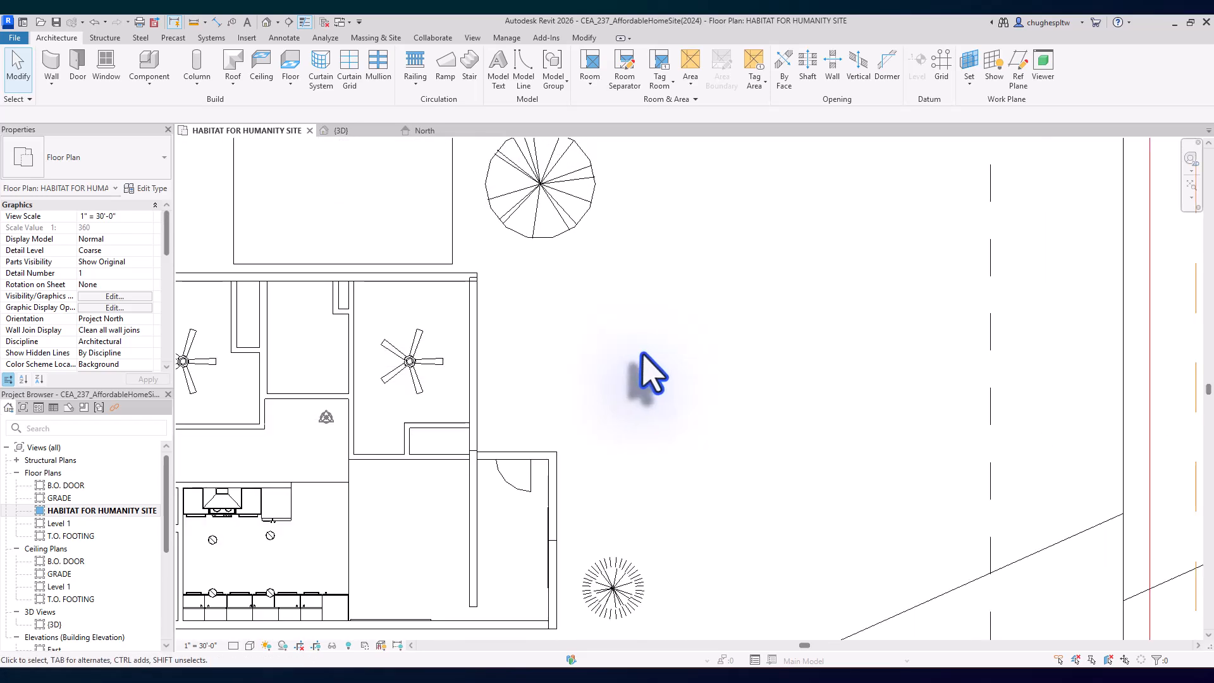
{"action": "left_click", "coordinate": [447, 62]}
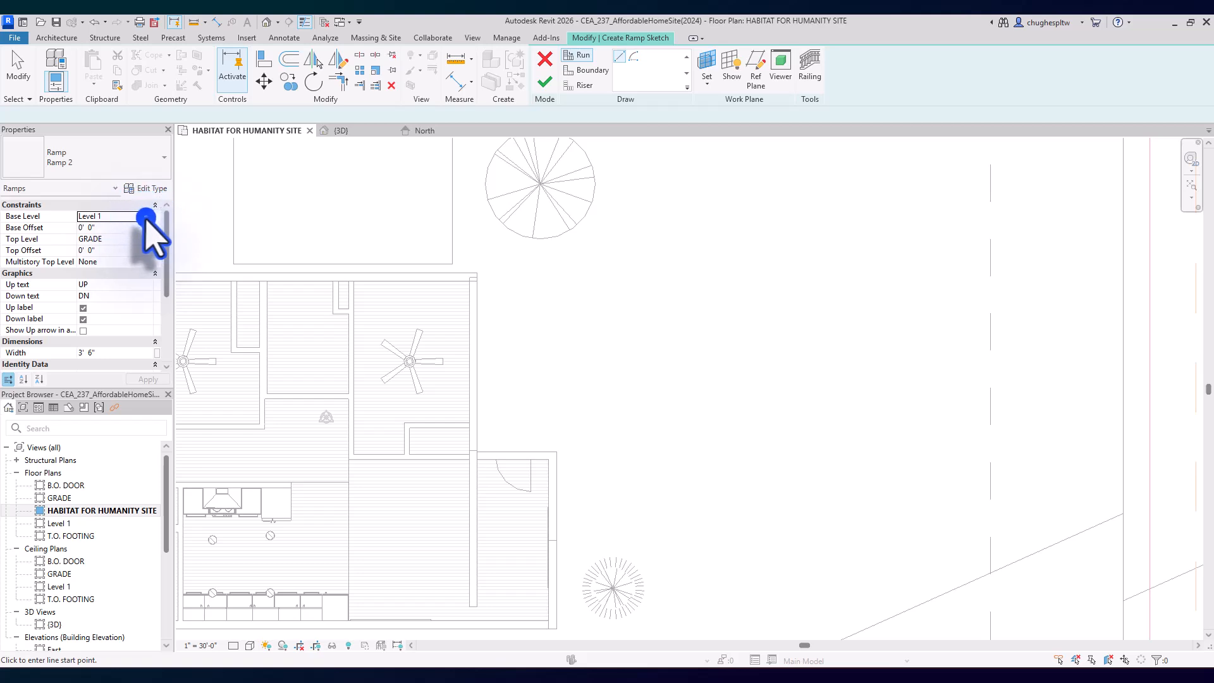
{"action": "left_click", "coordinate": [91, 246]}
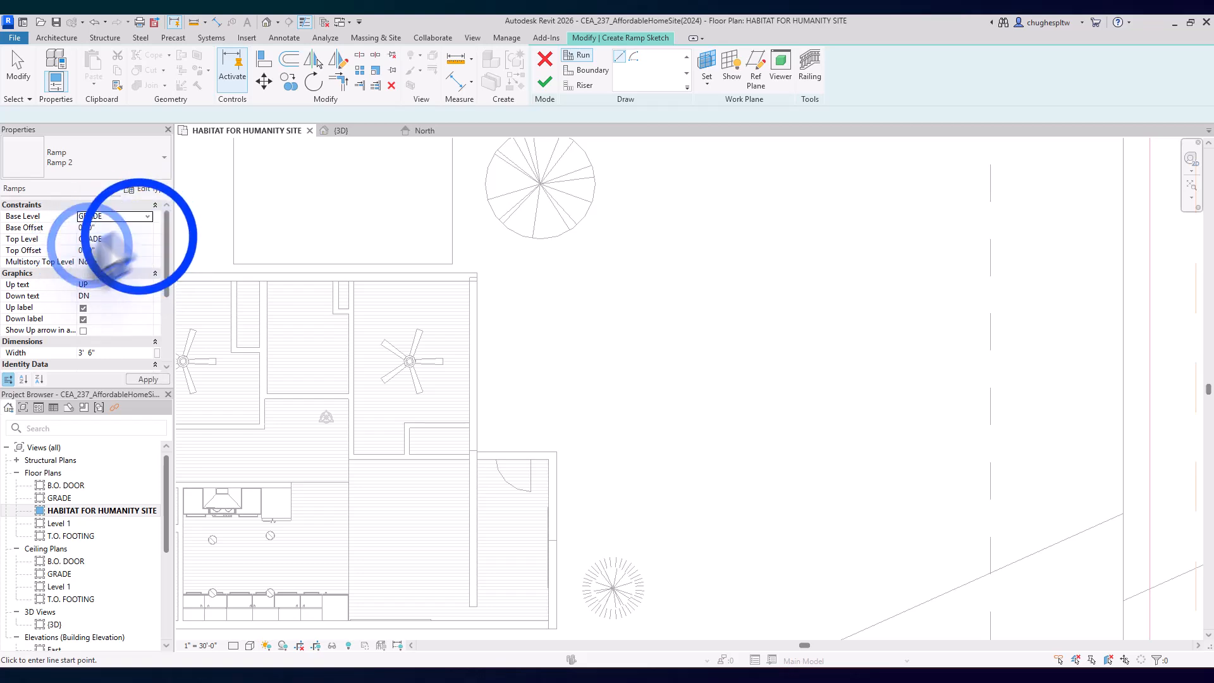
{"action": "left_click", "coordinate": [145, 239]}
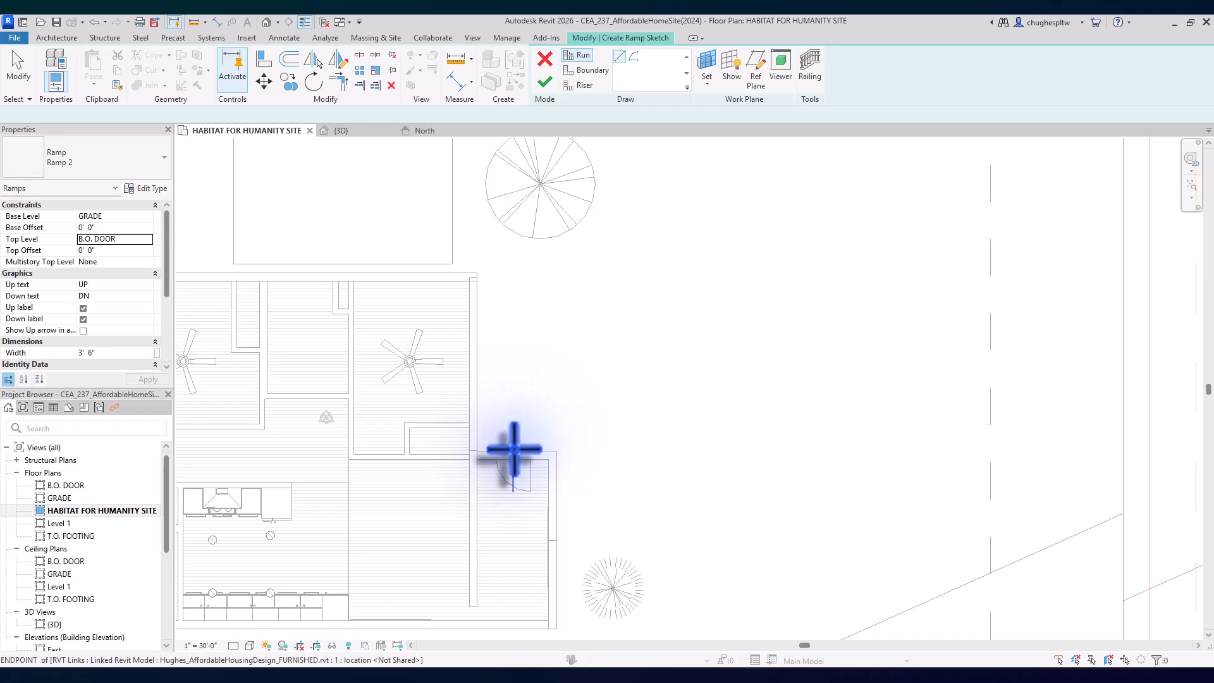
Step: Sketch a straight ramp run about 14' 4 3/4" long from the entry door's outer wall, perpendicular to it and away from it, and finish the ramp
{"action": "scroll", "coordinate": [513, 450], "scroll_direction": "up", "scroll_amount": 5}
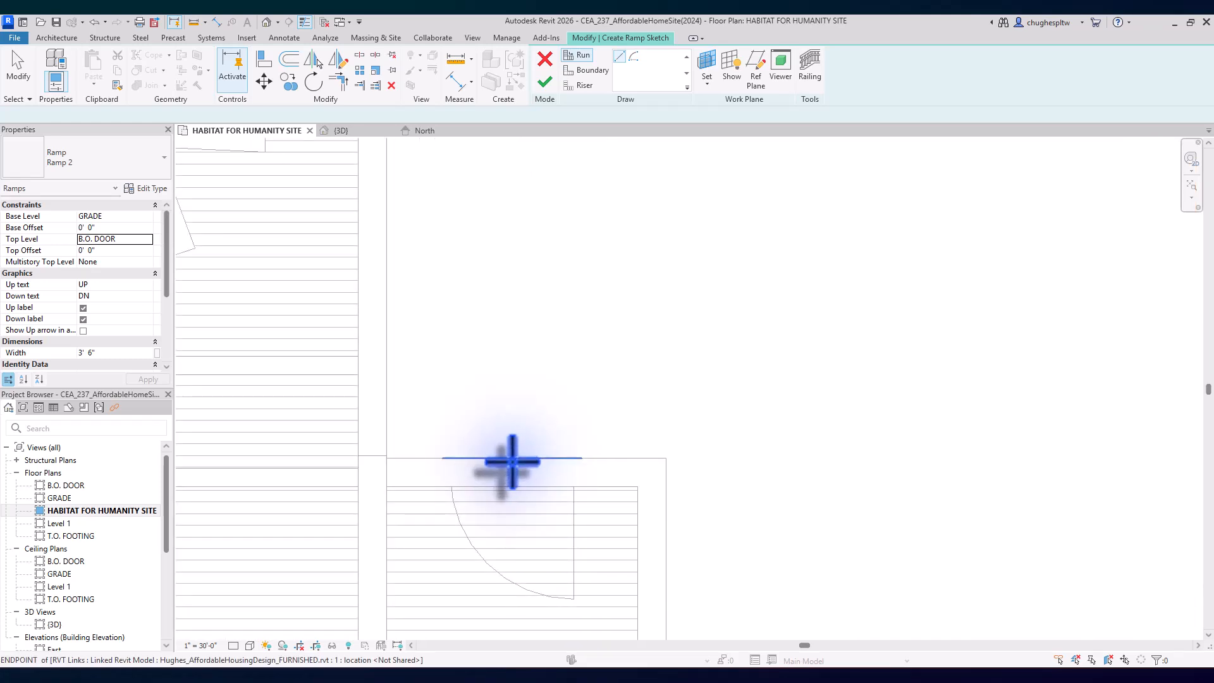
{"action": "left_click", "coordinate": [512, 459]}
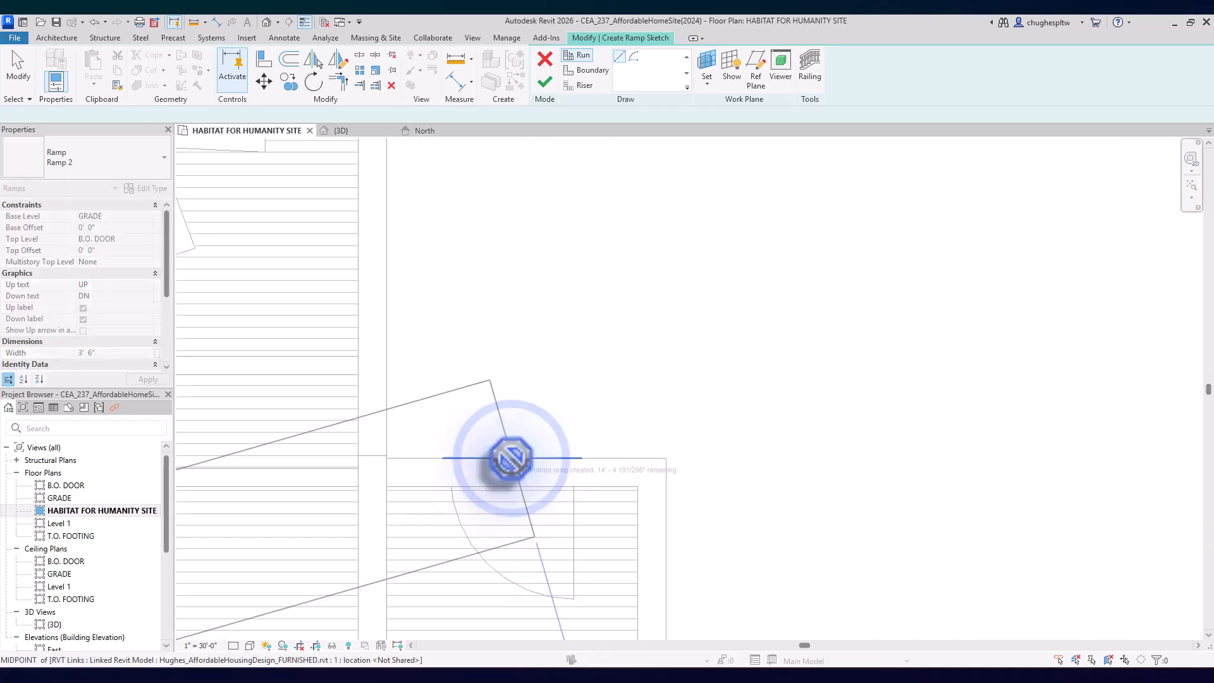
{"action": "middle_click_drag", "start_coordinate": [513, 325], "coordinate": [455, 472]}
{"action": "scroll", "coordinate": [454, 478], "scroll_direction": "down", "scroll_amount": 3}
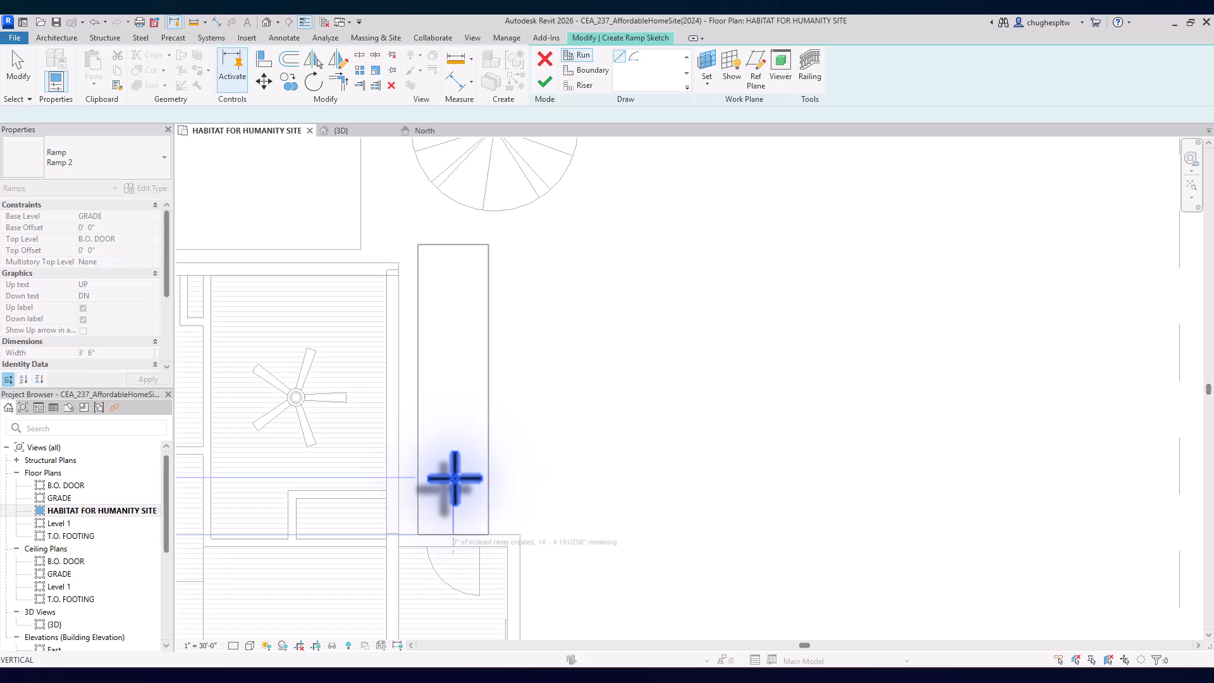
{"action": "middle_click_drag", "start_coordinate": [452, 254], "coordinate": [493, 257]}
{"action": "scroll", "coordinate": [499, 254], "scroll_direction": "down", "scroll_amount": 1}
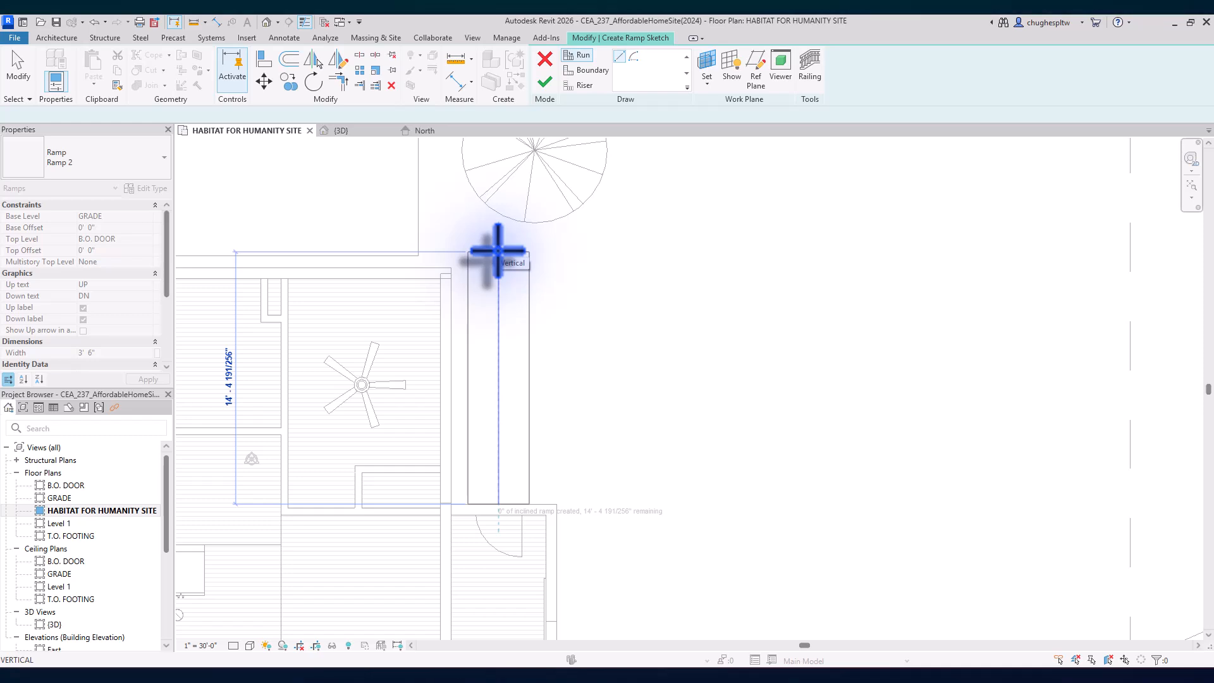
{"action": "left_click", "coordinate": [499, 252]}
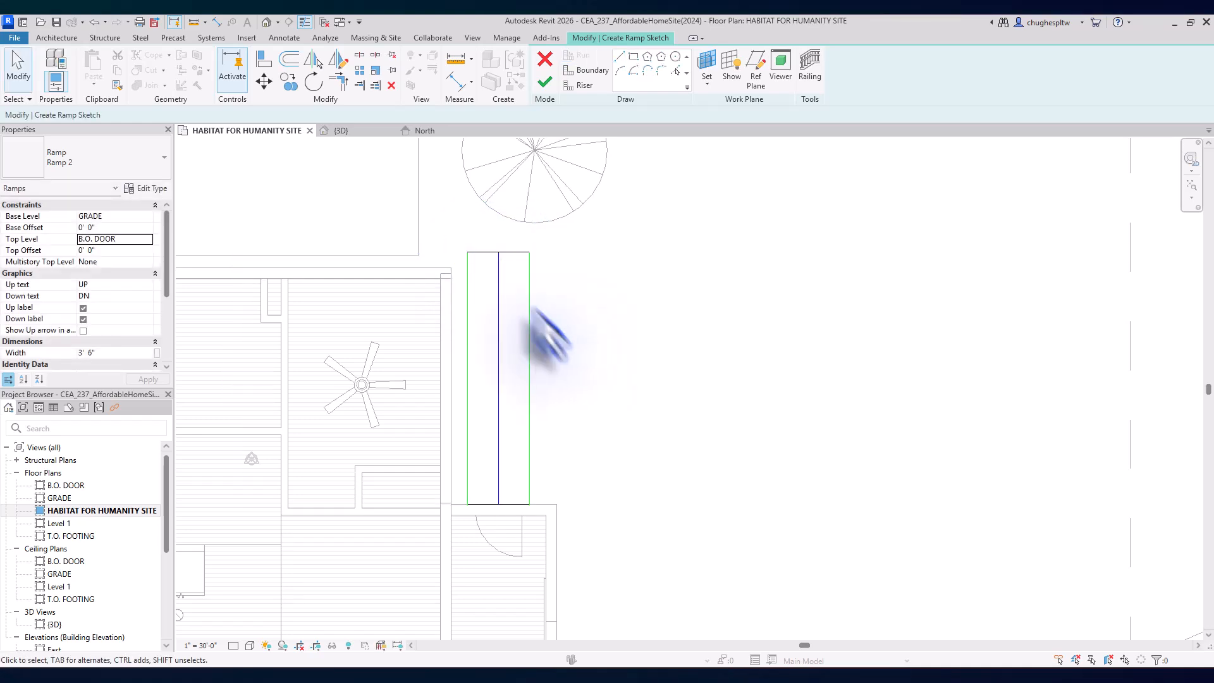
{"action": "left_click", "coordinate": [545, 82]}
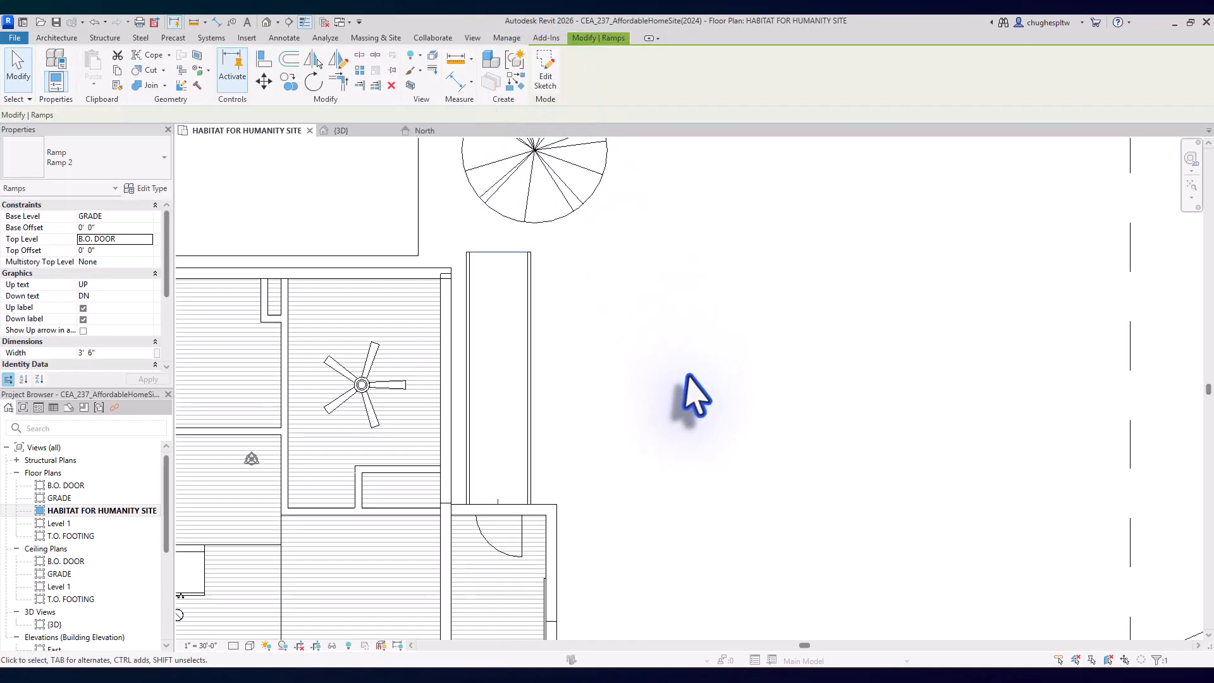
Step: Check the ramp in 3D and flip its direction in the site plan so it slopes down away from the entry door
{"action": "left_click", "coordinate": [267, 22]}
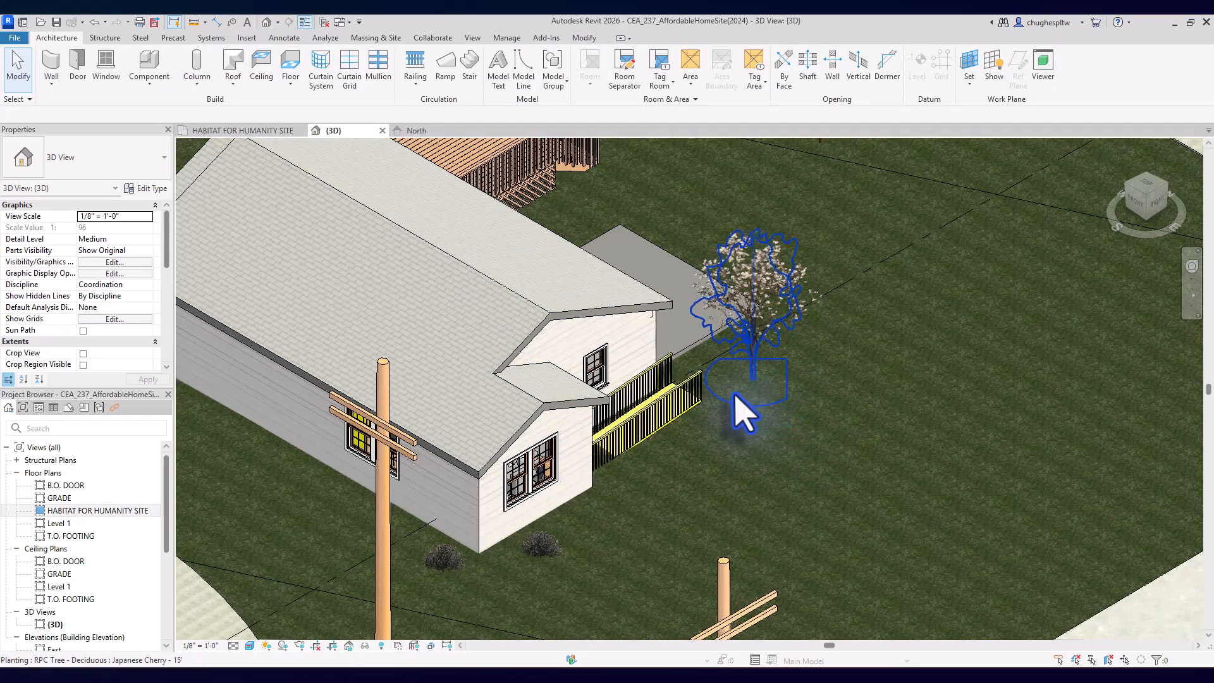
{"action": "left_click", "coordinate": [671, 397]}
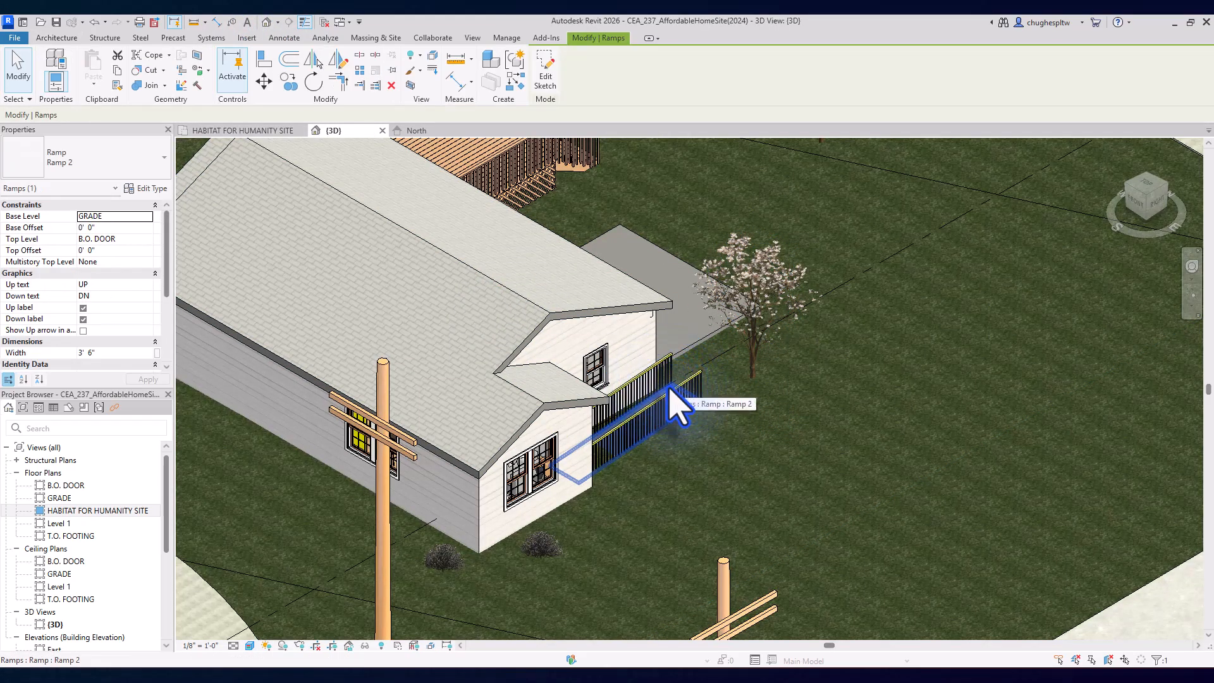
{"action": "double_click", "coordinate": [75, 511]}
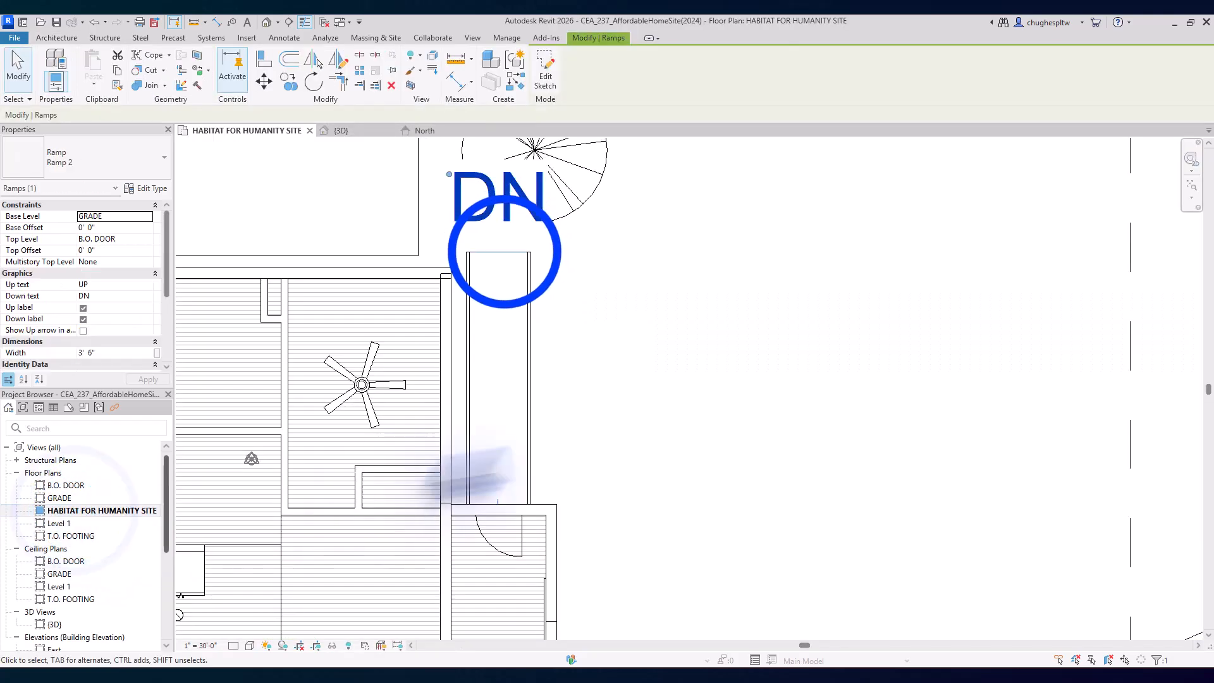
{"action": "left_click_drag", "start_coordinate": [505, 253], "coordinate": [493, 501]}
{"action": "left_click", "coordinate": [670, 329]}
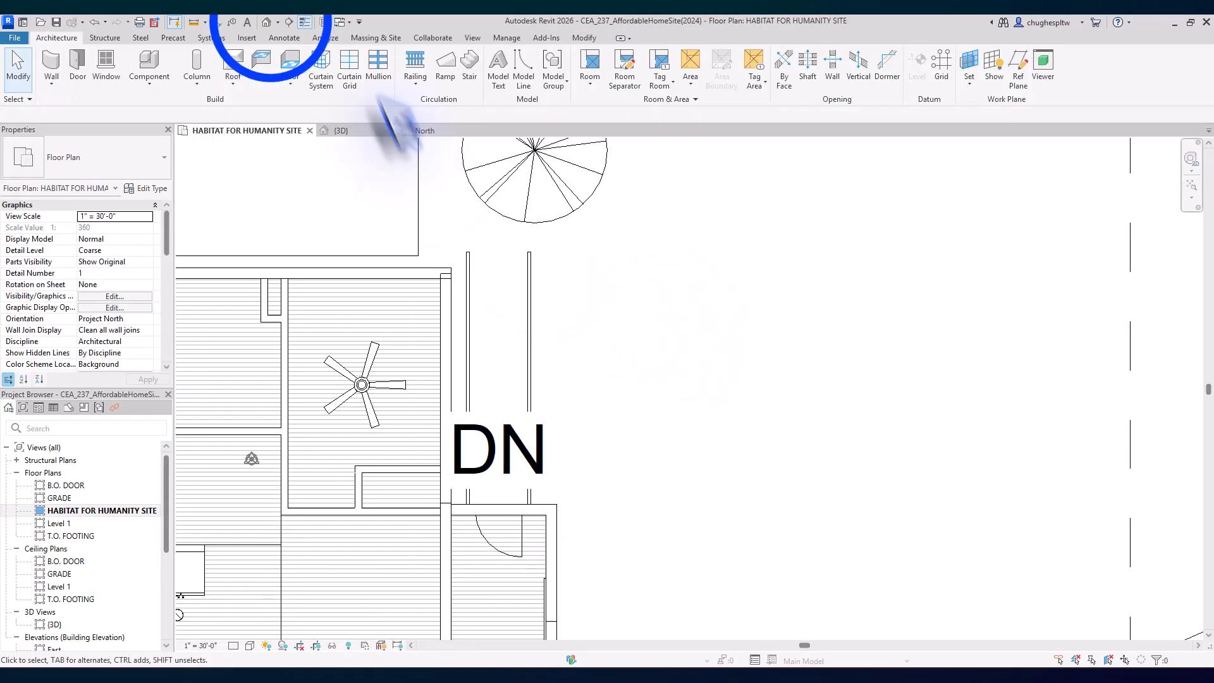
Step: Set the entry ramp's base offset to 0' 6" in the 3D view so its low end clears the grass
{"action": "left_click", "coordinate": [268, 21]}
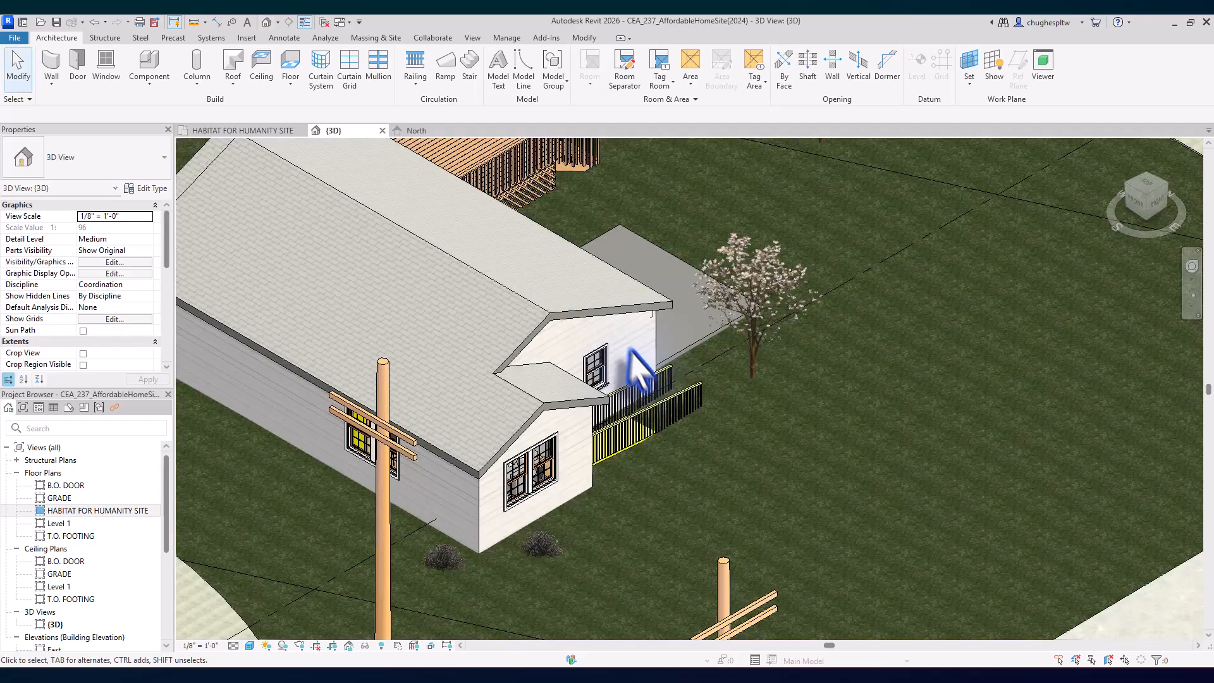
{"action": "middle_click_drag", "start_coordinate": [673, 370], "coordinate": [880, 445], "text": "shift"}
{"action": "scroll", "coordinate": [582, 352], "scroll_direction": "up", "scroll_amount": 5}
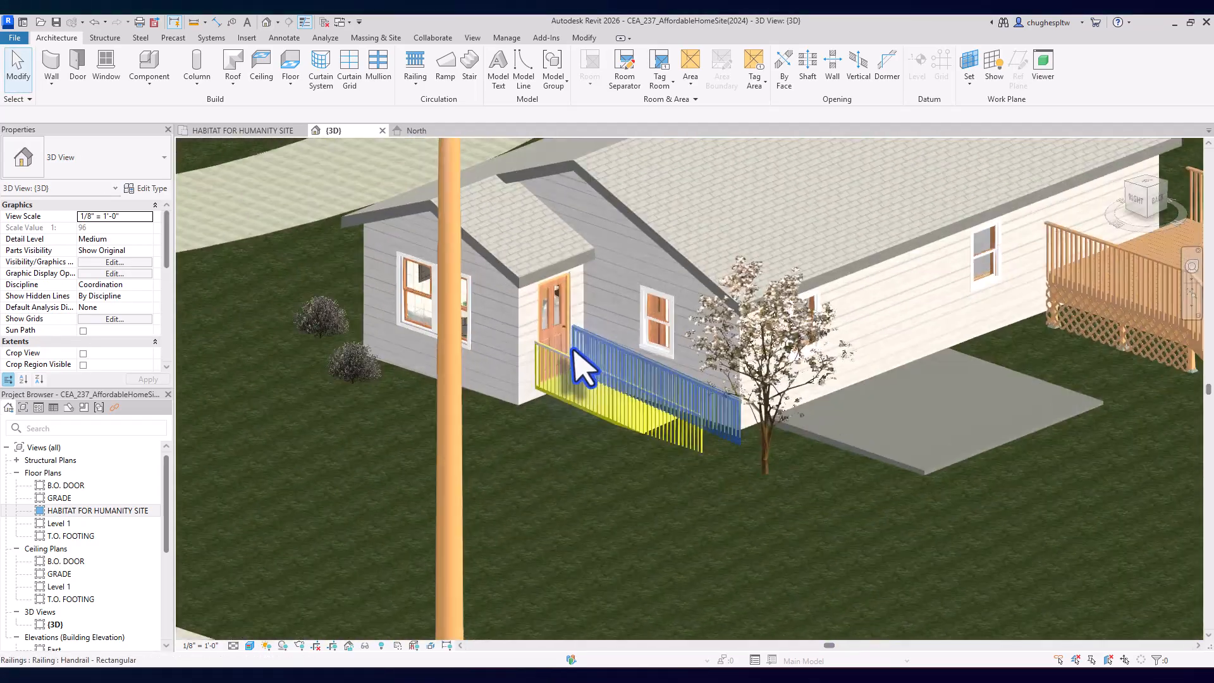
{"action": "scroll", "coordinate": [555, 388], "scroll_direction": "up", "scroll_amount": 3}
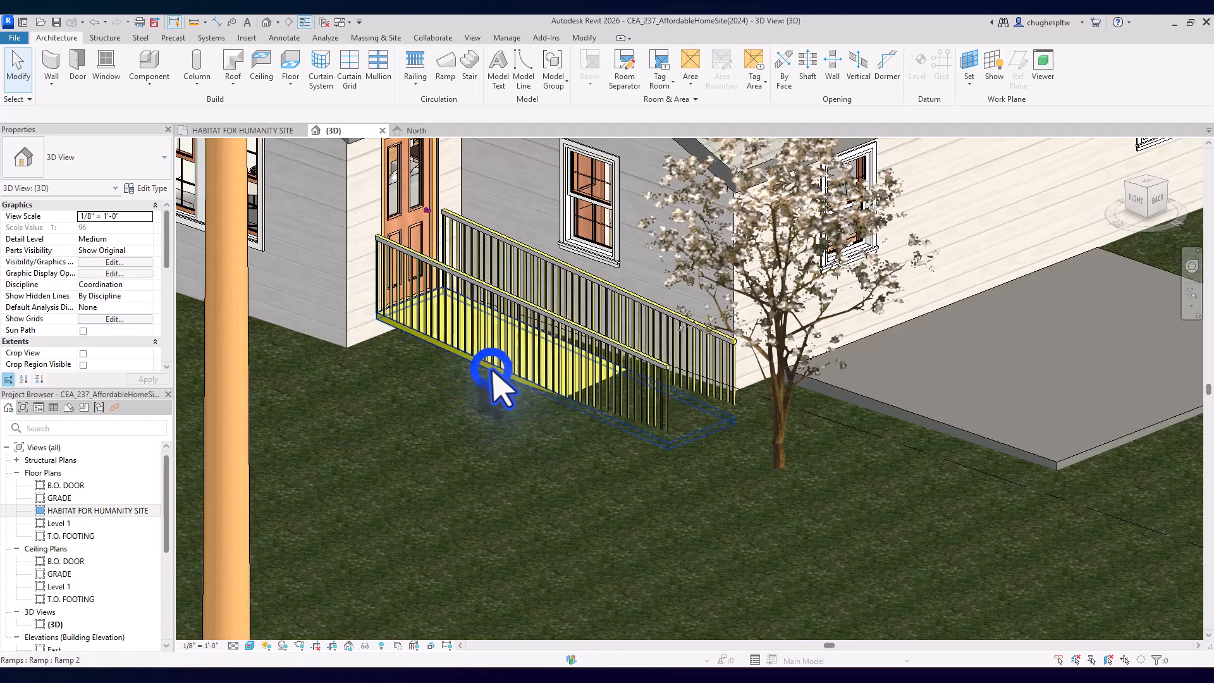
{"action": "left_click", "coordinate": [494, 372]}
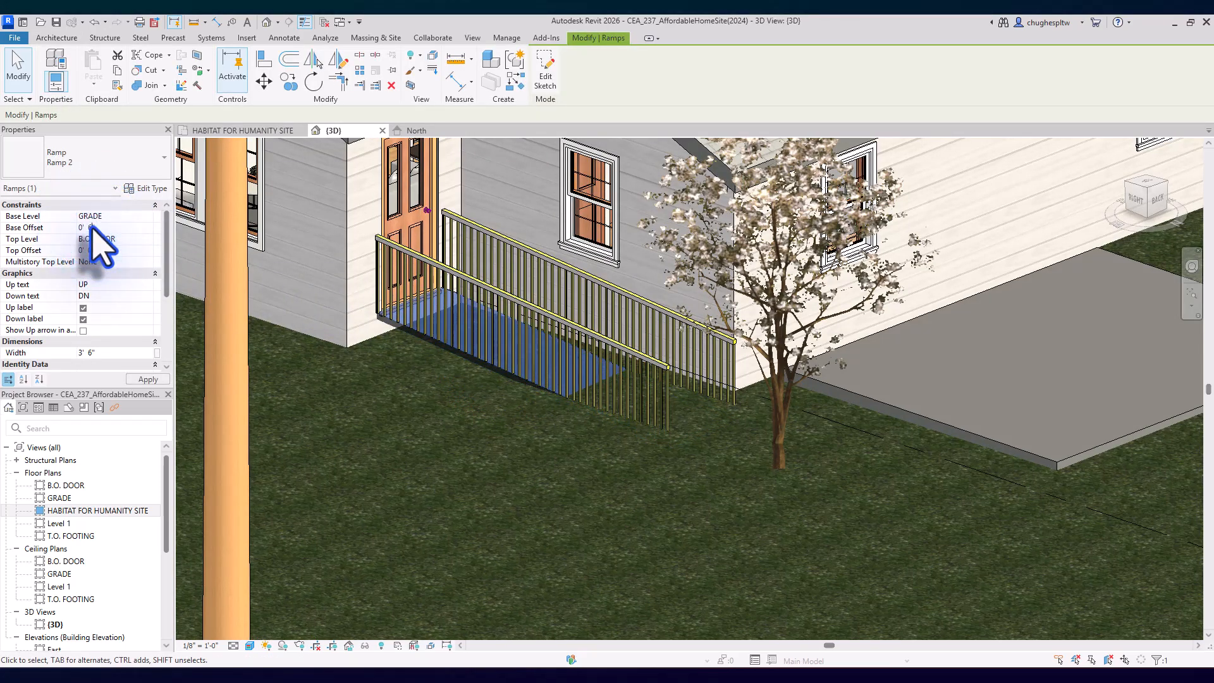
{"action": "left_click", "coordinate": [140, 378]}
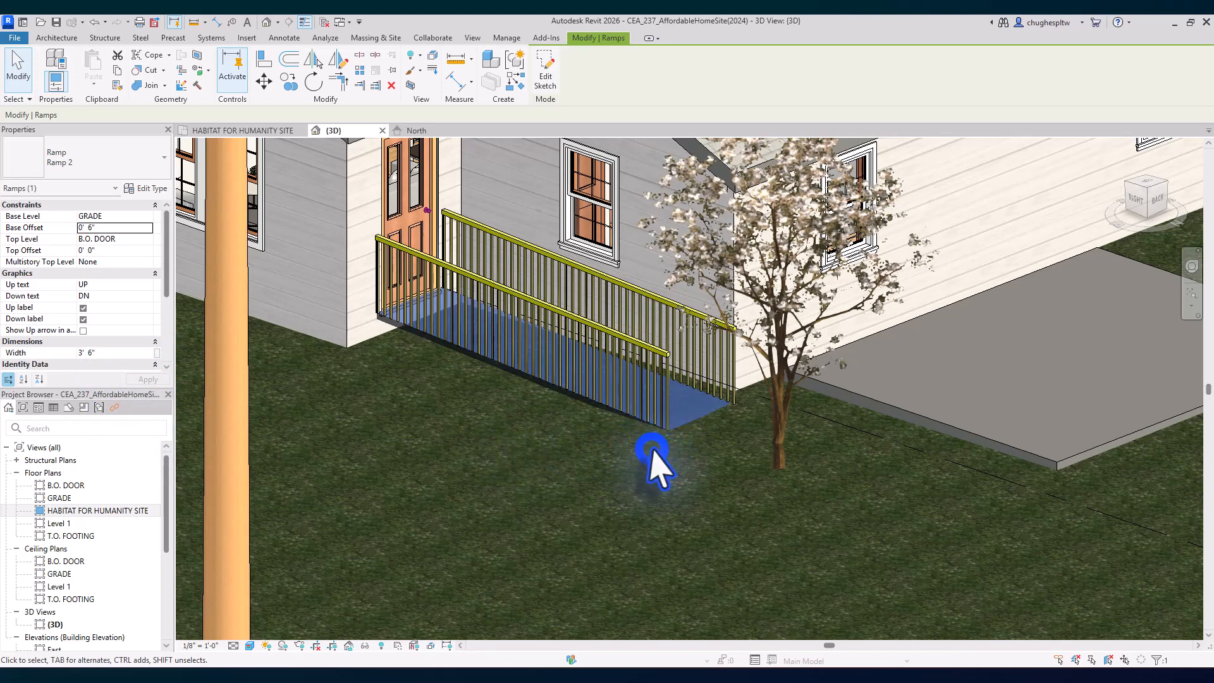
{"action": "left_click", "coordinate": [692, 484]}
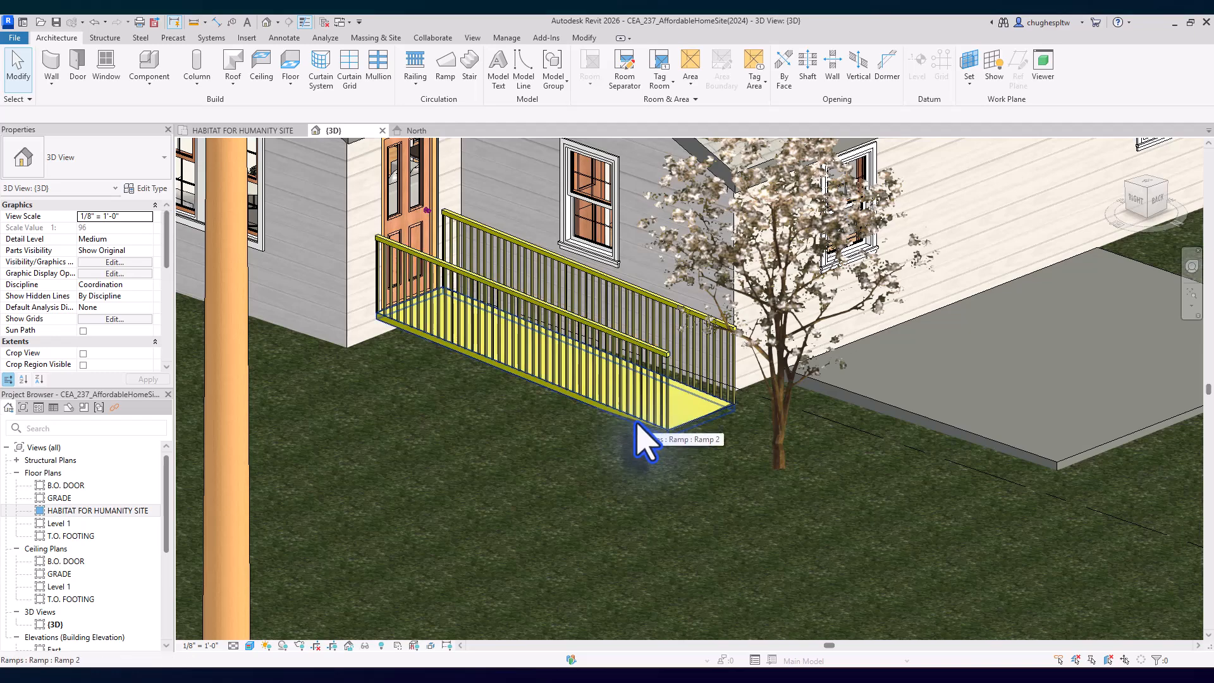
Step: Inspect the ramp in front of the entry door from several angles in 3D and delete it
{"action": "scroll", "coordinate": [374, 311], "scroll_direction": "up", "scroll_amount": 5}
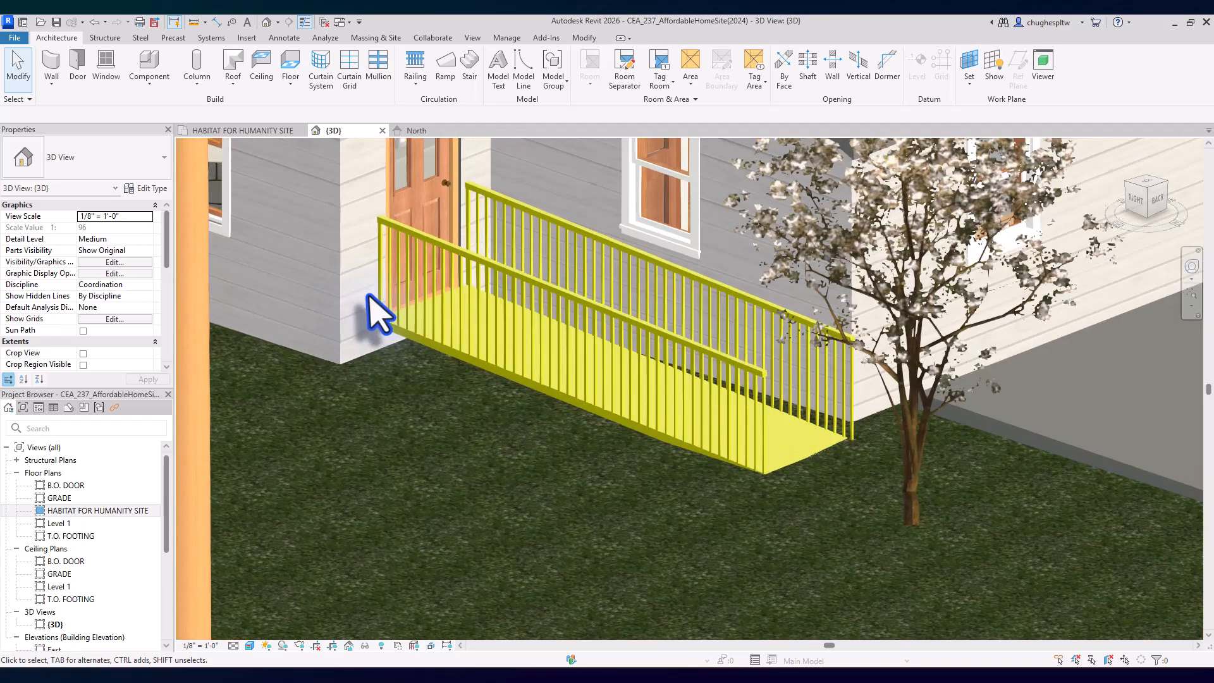
{"action": "scroll", "coordinate": [405, 329], "scroll_direction": "down", "scroll_amount": 5}
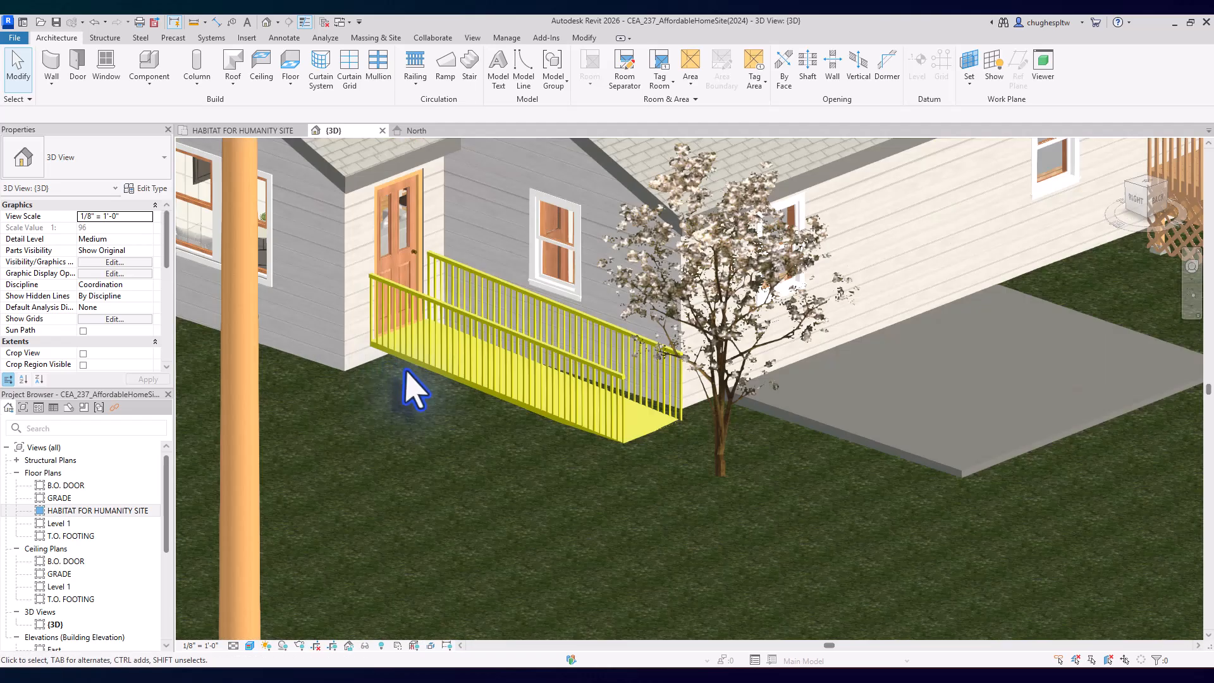
{"action": "middle_click_drag", "start_coordinate": [410, 399], "coordinate": [466, 426], "text": "shift"}
{"action": "scroll", "coordinate": [574, 515], "scroll_direction": "up", "scroll_amount": 3}
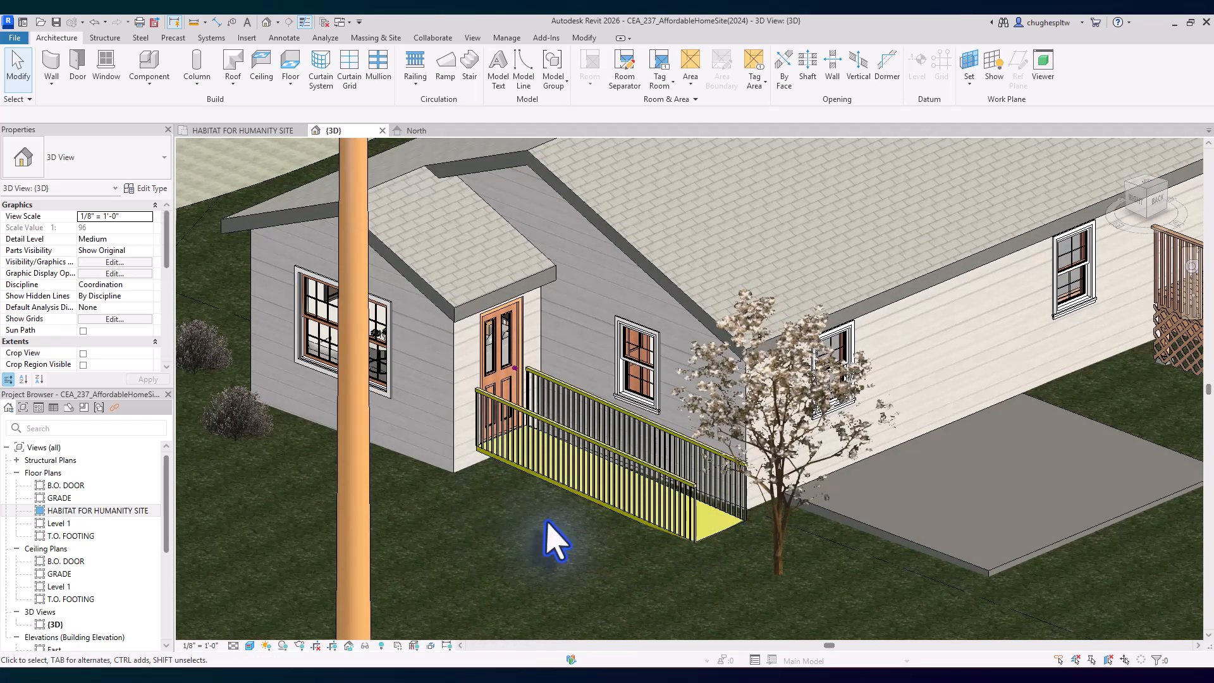
{"action": "middle_click_drag", "start_coordinate": [550, 537], "coordinate": [528, 503], "text": "shift"}
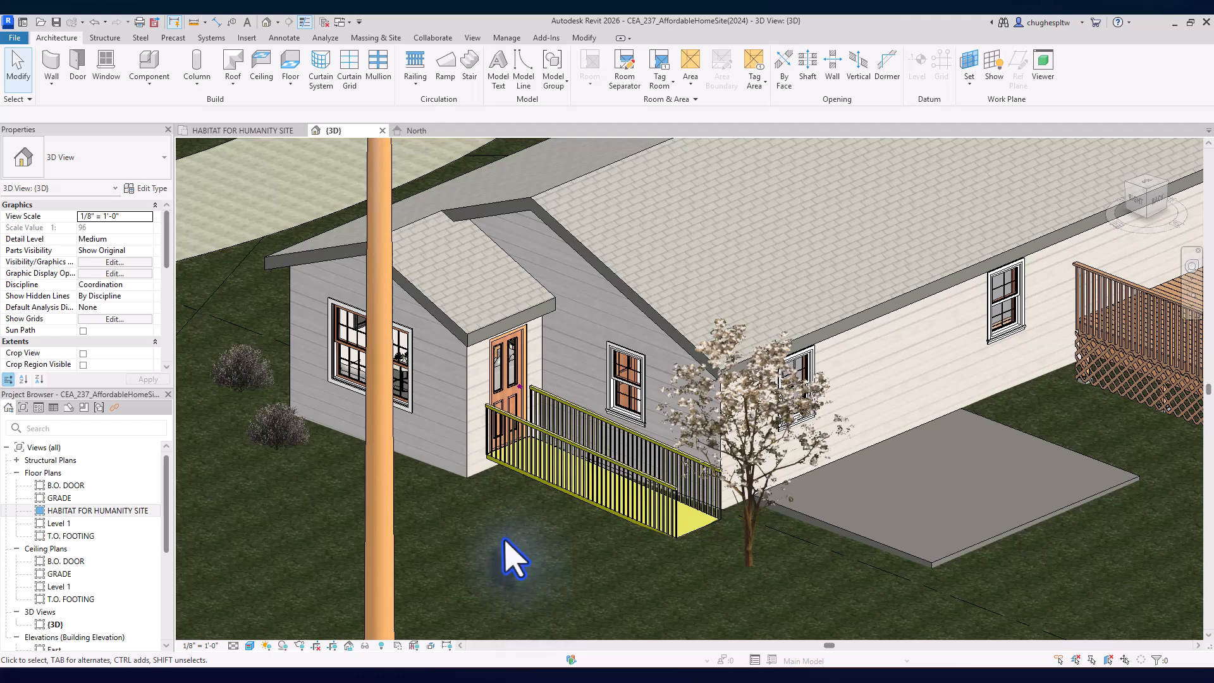
{"action": "left_click", "coordinate": [574, 456]}
{"action": "left_click", "coordinate": [691, 525]}
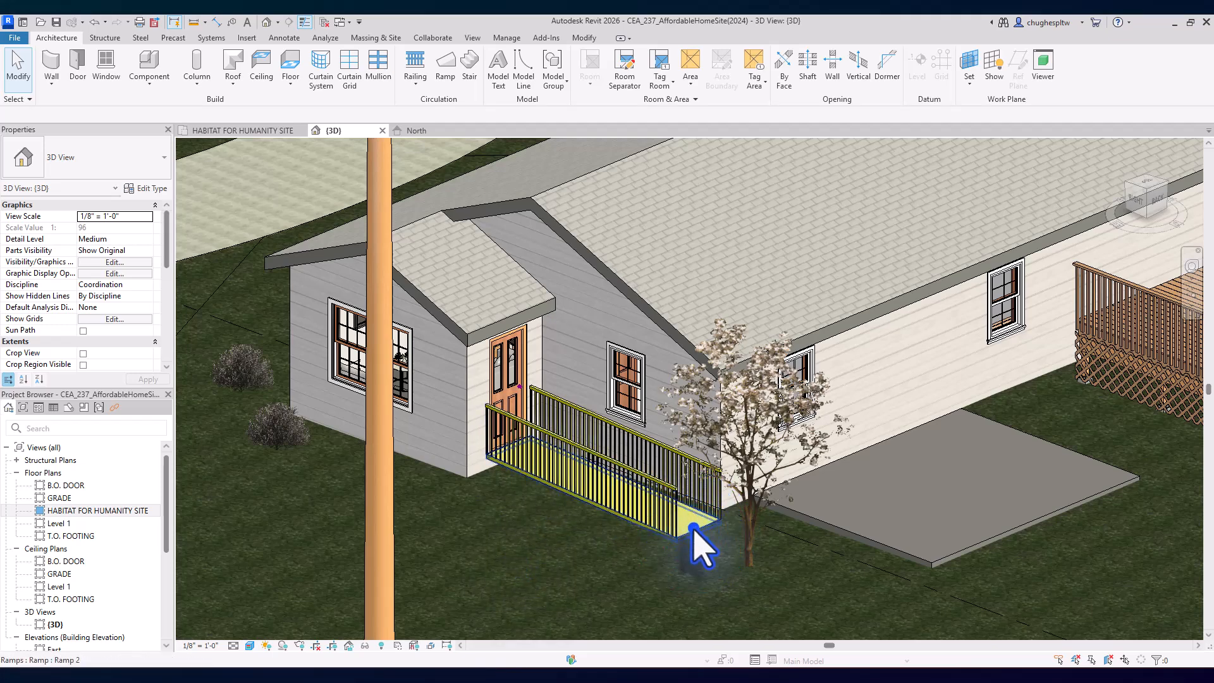
{"action": "left_click", "coordinate": [696, 531]}
{"action": "key", "text": "Delete"}
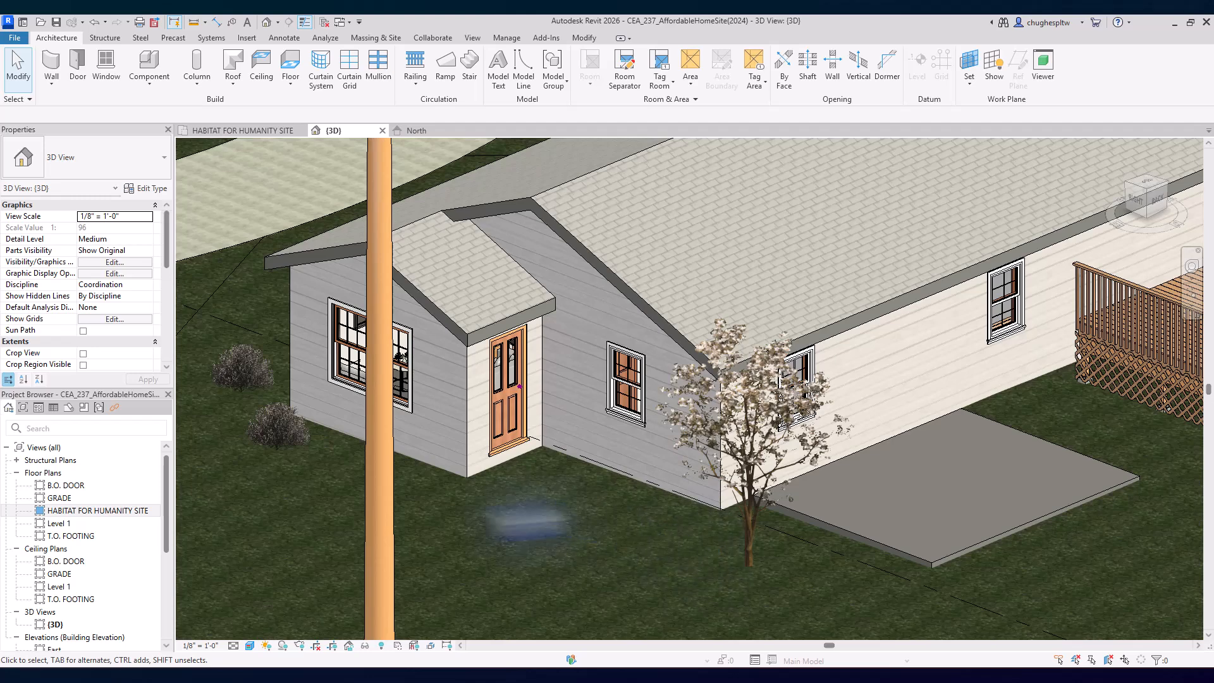
Step: Start a new ramp sketch in the HABITAT FOR HUMANITY SITE plan with base level GRADE, base offset 0' 6" and top level B.O. DOOR
{"action": "double_click", "coordinate": [108, 509]}
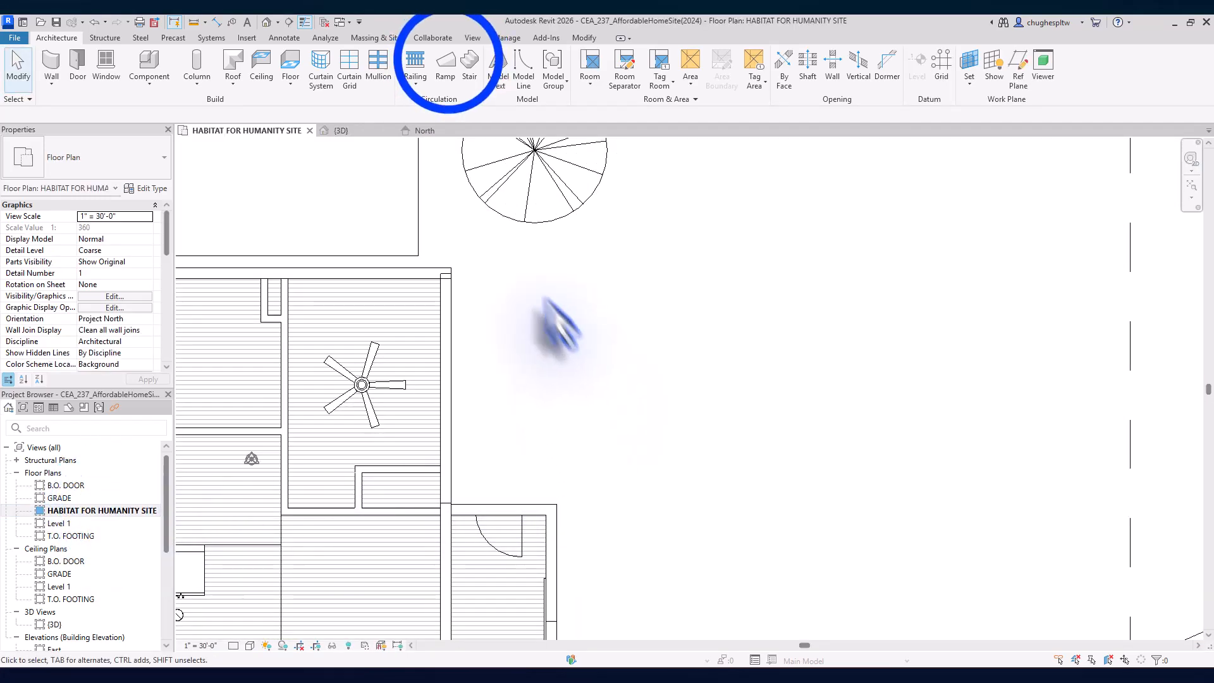
{"action": "left_click", "coordinate": [445, 63]}
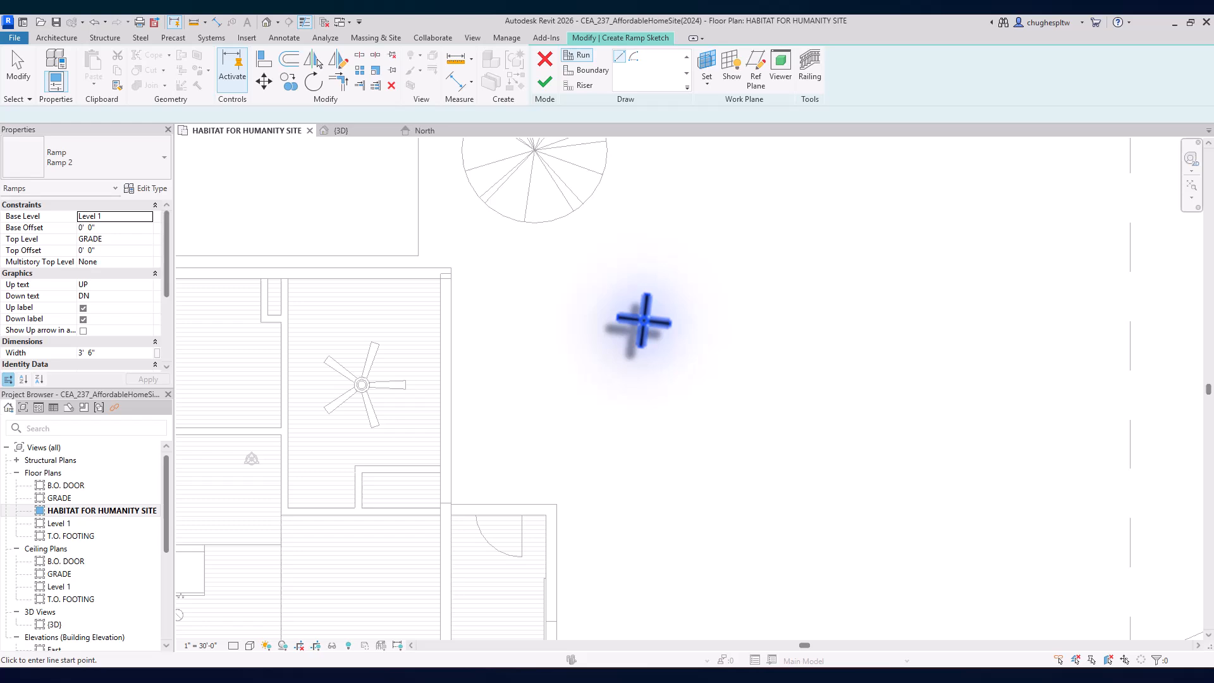
{"action": "left_click", "coordinate": [148, 216]}
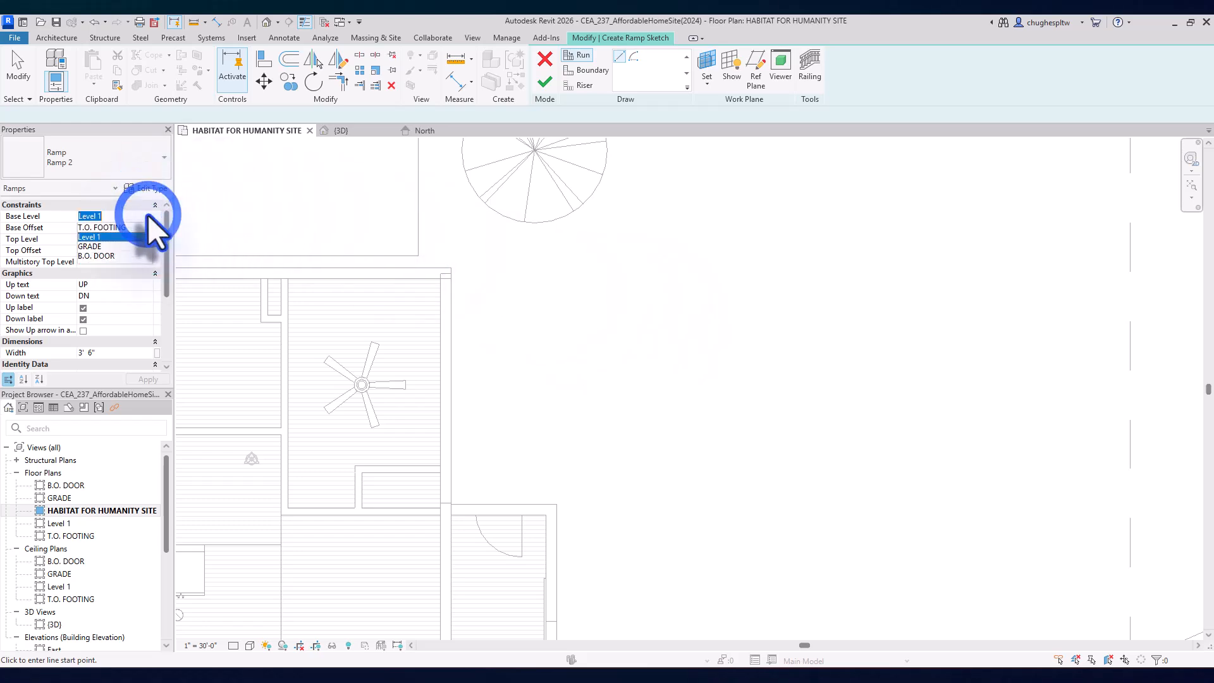
{"action": "left_click", "coordinate": [98, 252]}
{"action": "left_click", "coordinate": [94, 232]}
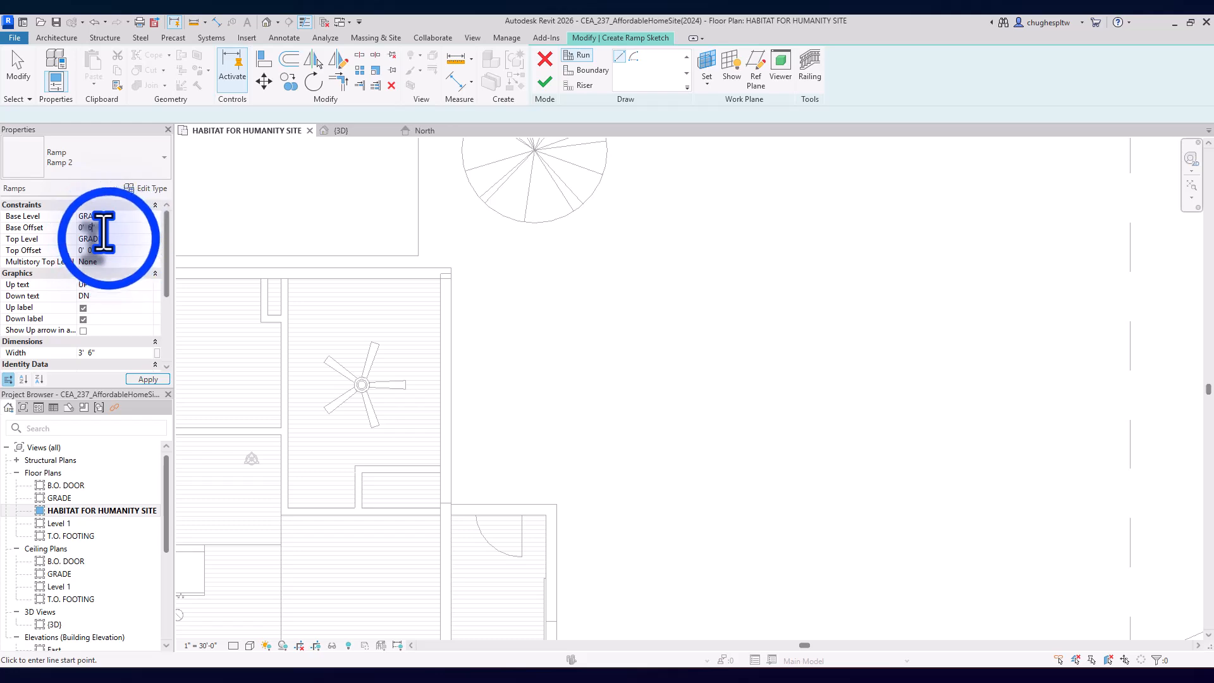
{"action": "left_click", "coordinate": [141, 239]}
{"action": "left_click", "coordinate": [142, 239]}
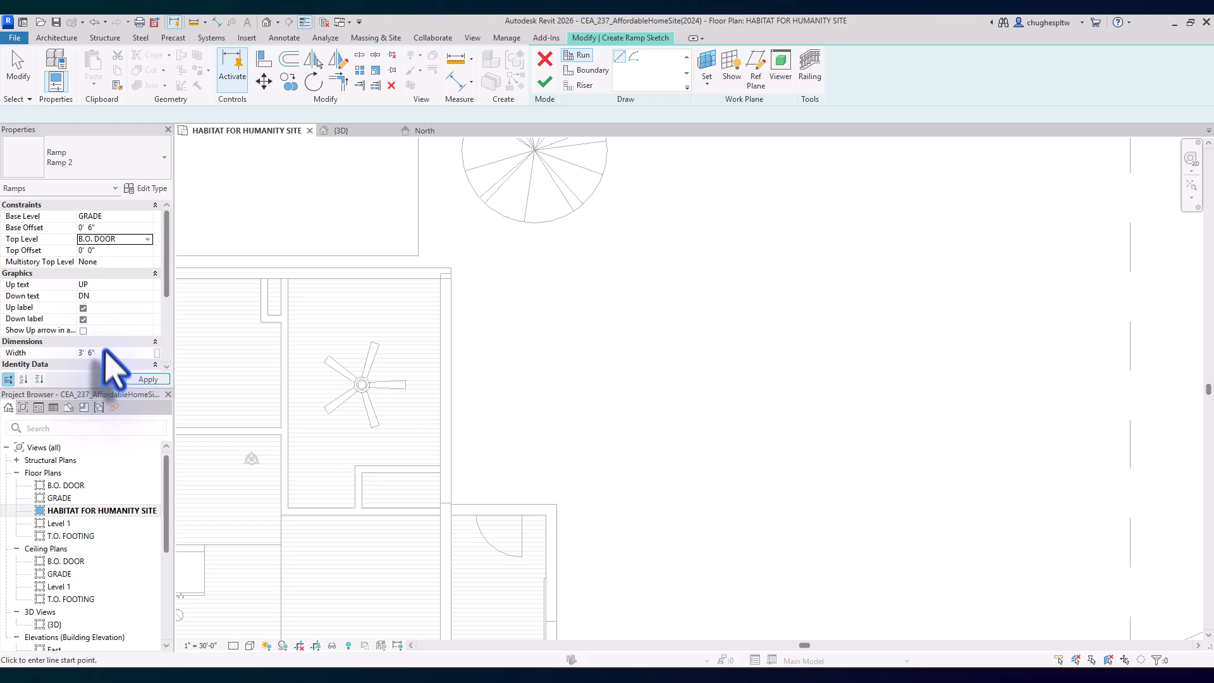
Step: Apply the ramp settings and sketch a first run 4'-0" long straight out from the outer wall at the entry door's centre
{"action": "left_click", "coordinate": [140, 378]}
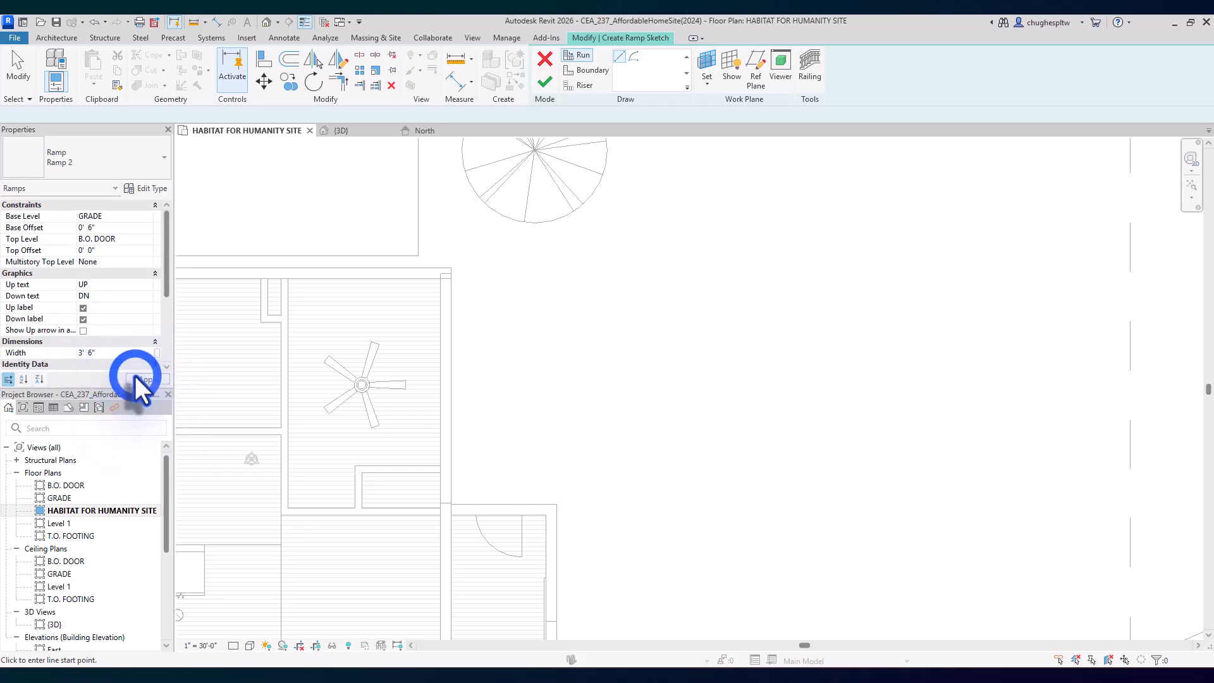
{"action": "scroll", "coordinate": [500, 506], "scroll_direction": "up", "scroll_amount": 4}
{"action": "left_click", "coordinate": [495, 504]}
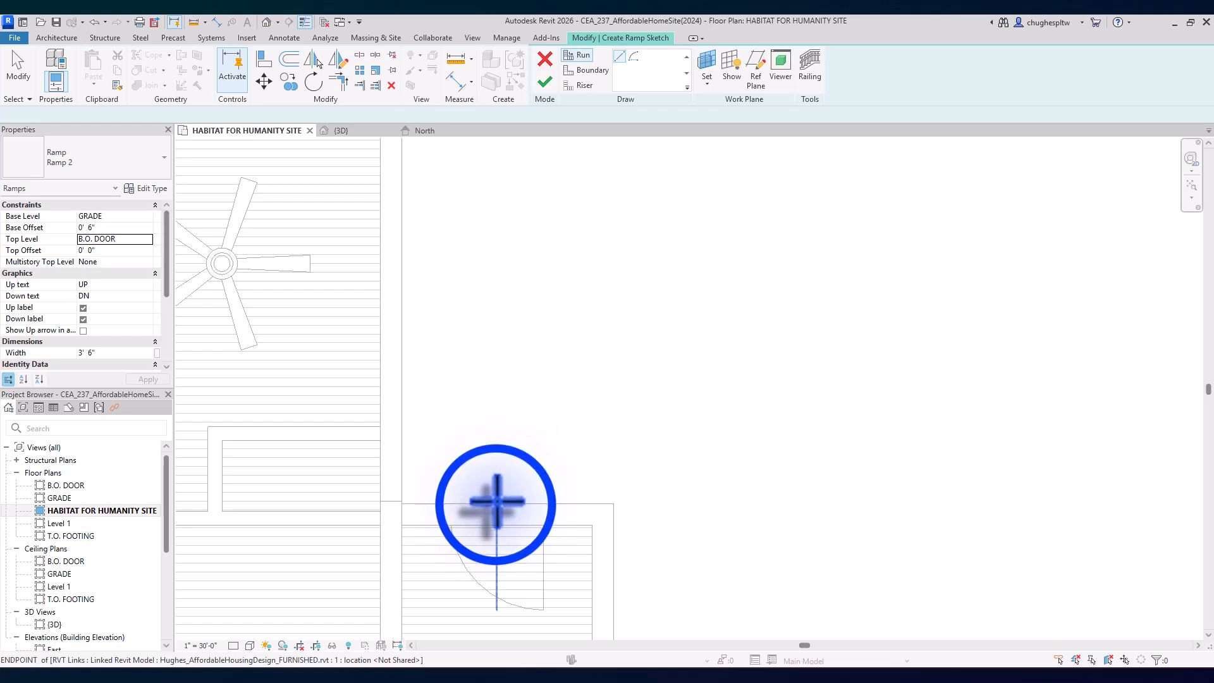
{"action": "middle_click_drag", "start_coordinate": [502, 448], "coordinate": [582, 496]}
{"action": "scroll", "coordinate": [469, 491], "scroll_direction": "down", "scroll_amount": 2}
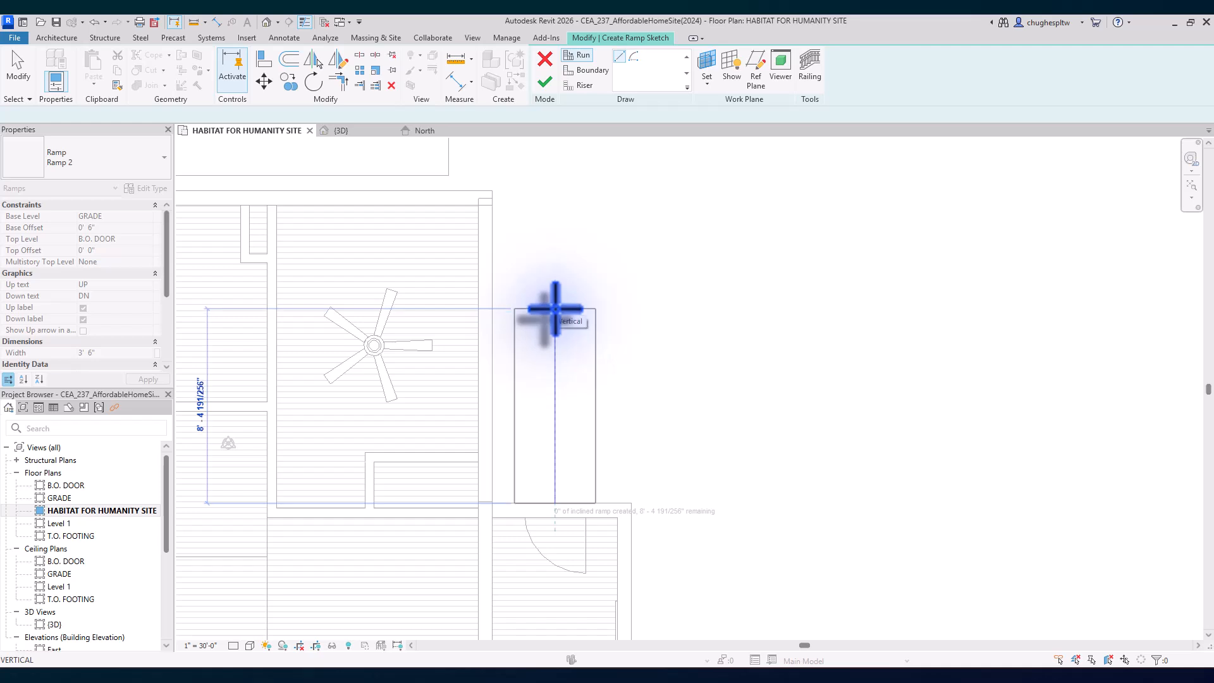
{"action": "left_click", "coordinate": [557, 410]}
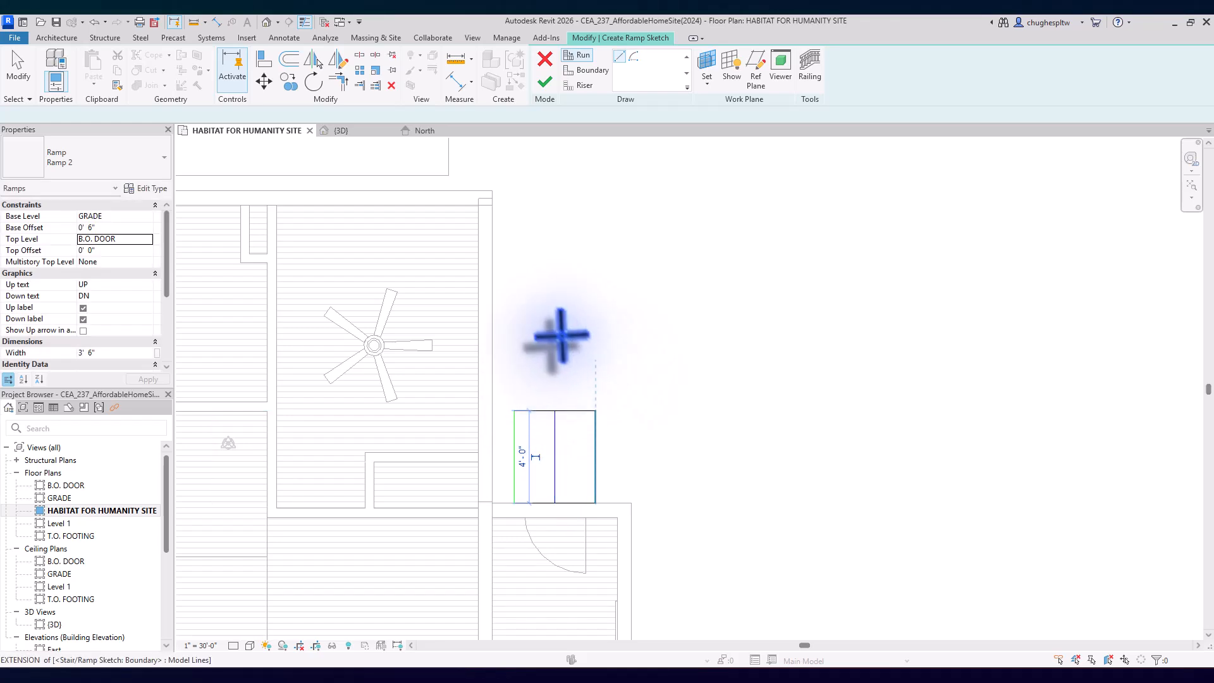
Step: Add a second run 4'-4" long at a right angle, heading away from the house past a corner landing, and finish the ramp sketch
{"action": "left_click", "coordinate": [595, 322]}
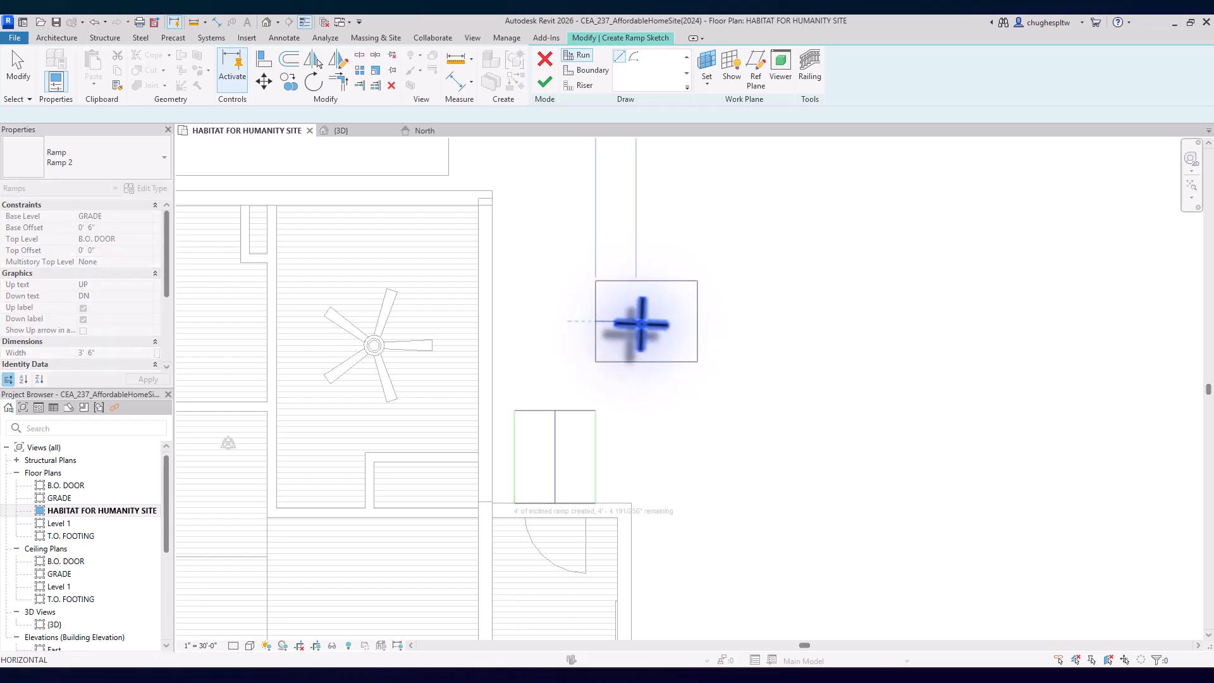
{"action": "left_click", "coordinate": [696, 322]}
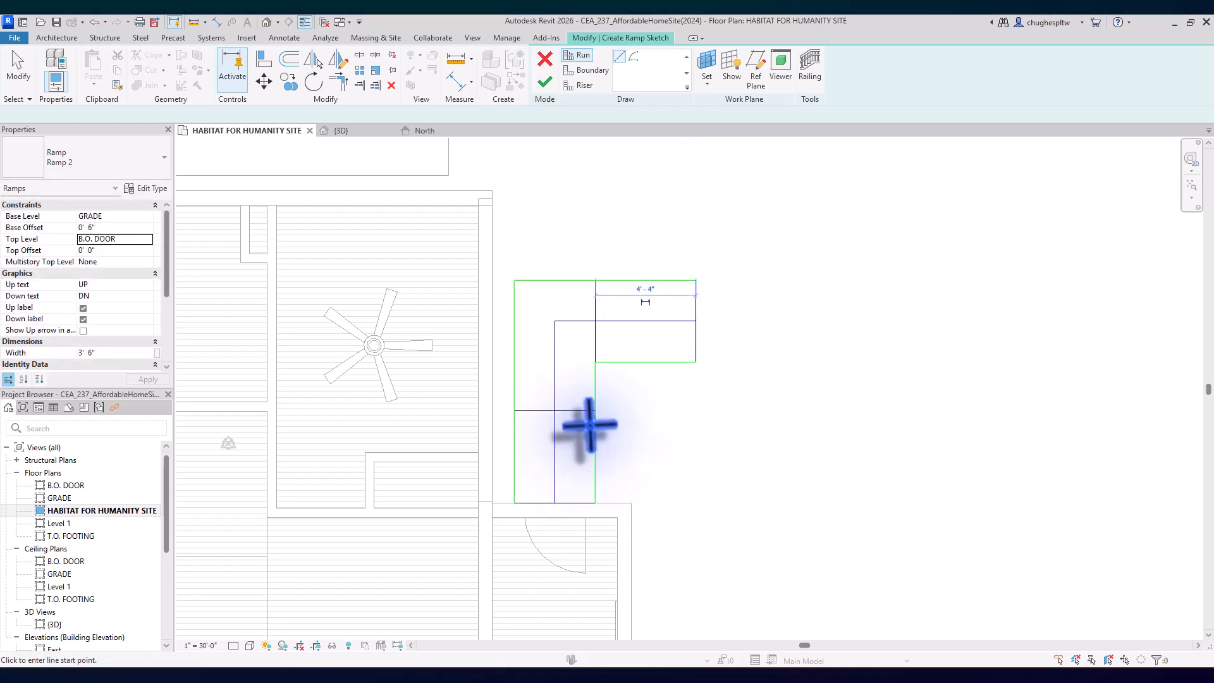
{"action": "left_click", "coordinate": [545, 82]}
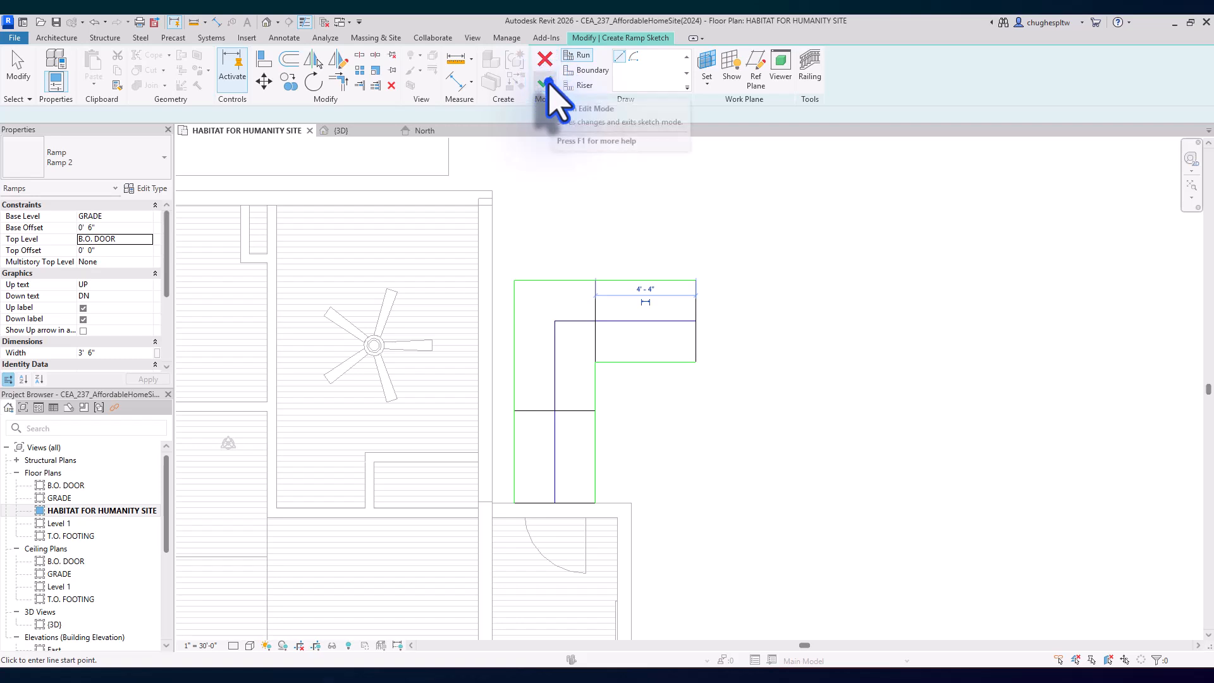
Step: Flip the L-shaped ramp's direction so it slopes down away from the entry door, and clear the selection
{"action": "left_click", "coordinate": [554, 503]}
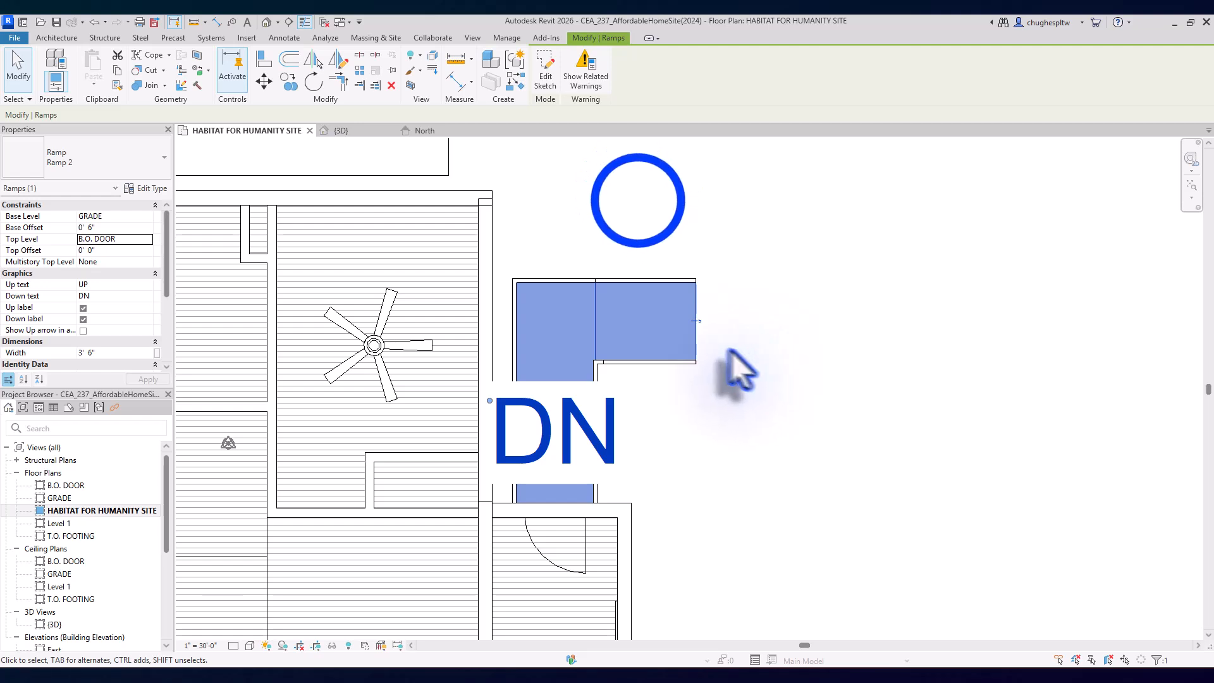
{"action": "left_click", "coordinate": [635, 208]}
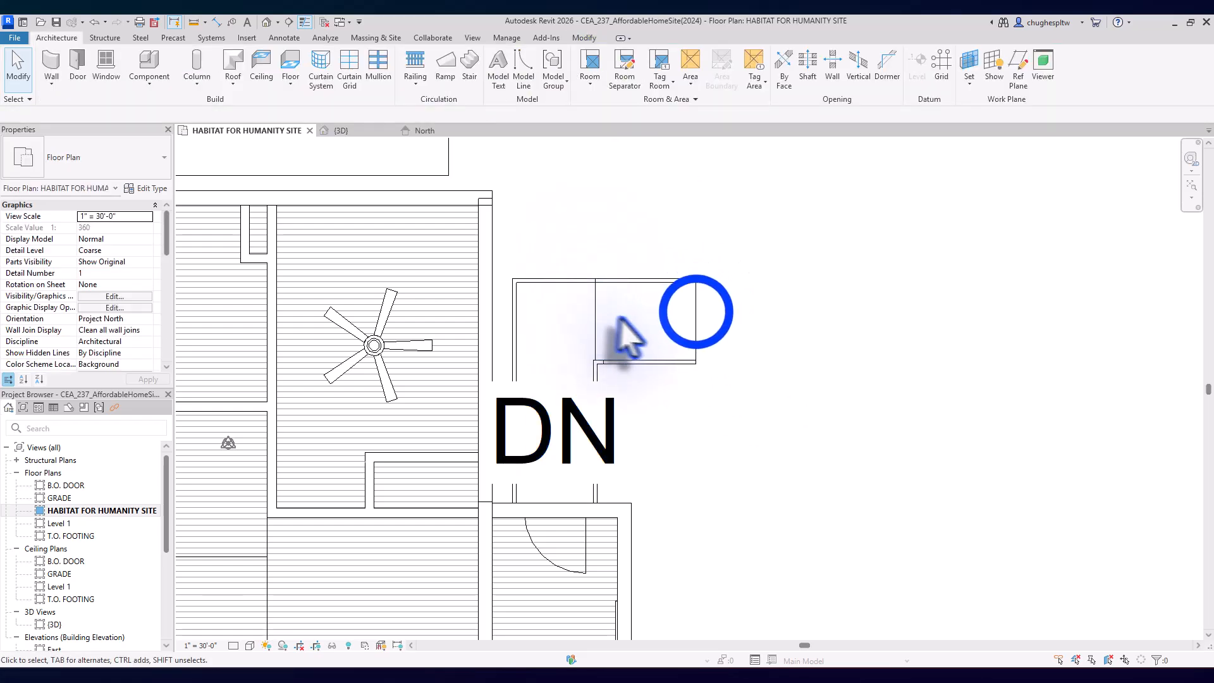
{"action": "left_click", "coordinate": [696, 312]}
{"action": "left_click", "coordinate": [628, 217]}
Step: Inspect the L-shaped entry ramp in the 3D view from several angles, checking its slope, landing and low end against the grass
{"action": "left_click", "coordinate": [266, 22]}
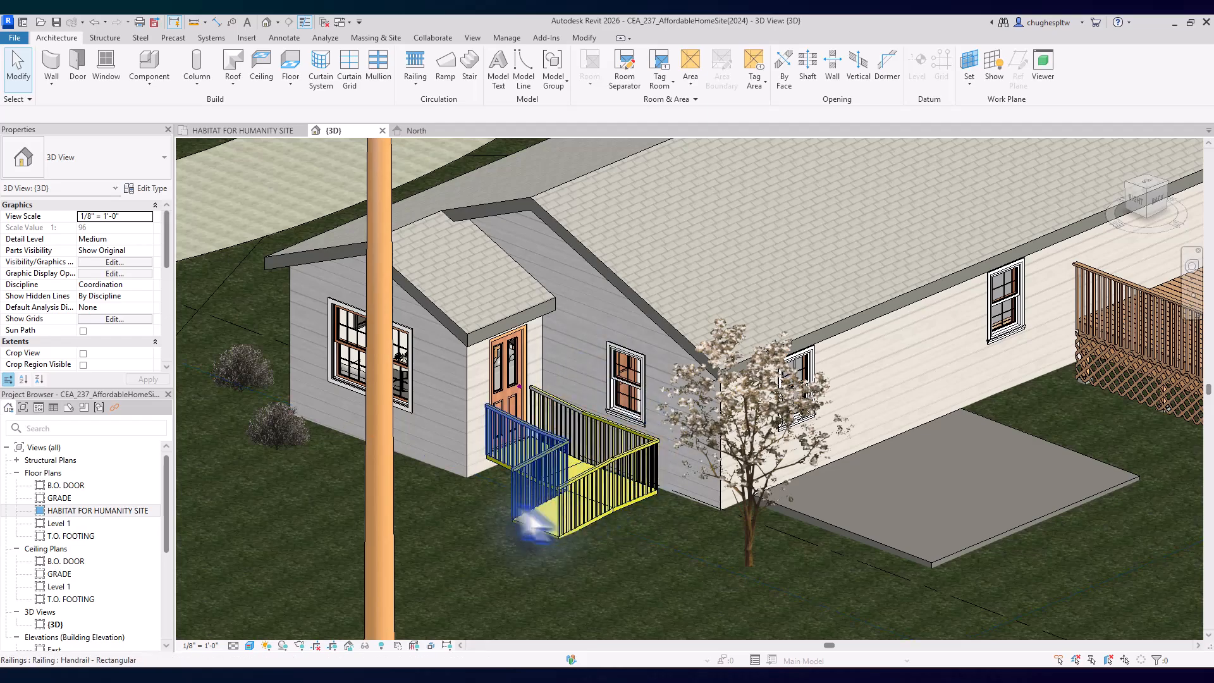
{"action": "scroll", "coordinate": [507, 501], "scroll_direction": "up", "scroll_amount": 6}
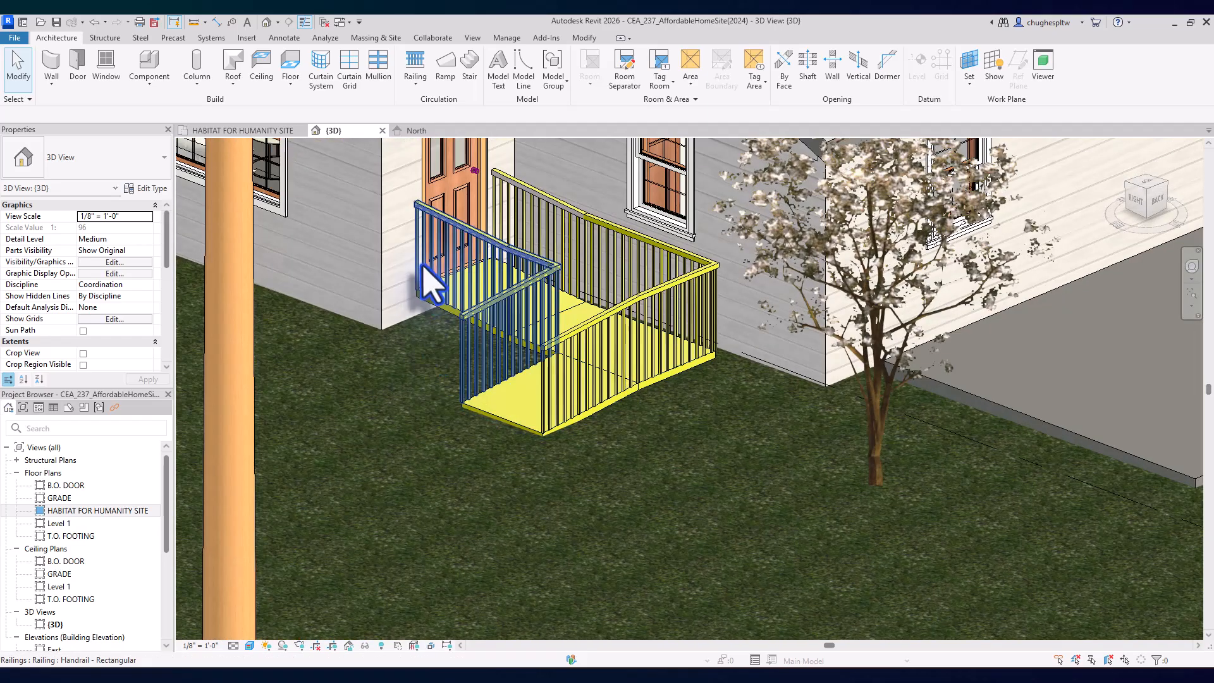
{"action": "scroll", "coordinate": [434, 373], "scroll_direction": "up", "scroll_amount": 3}
{"action": "scroll", "coordinate": [418, 367], "scroll_direction": "down", "scroll_amount": 3}
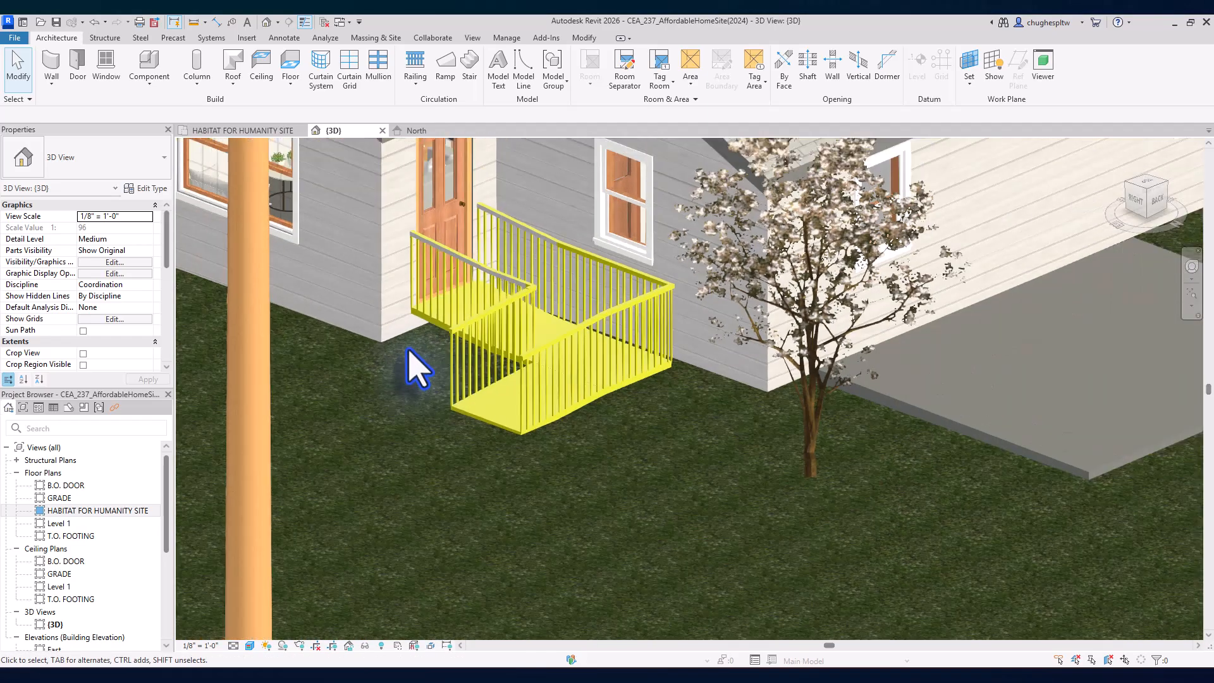
{"action": "middle_click_drag", "start_coordinate": [420, 366], "coordinate": [504, 285], "text": "shift"}
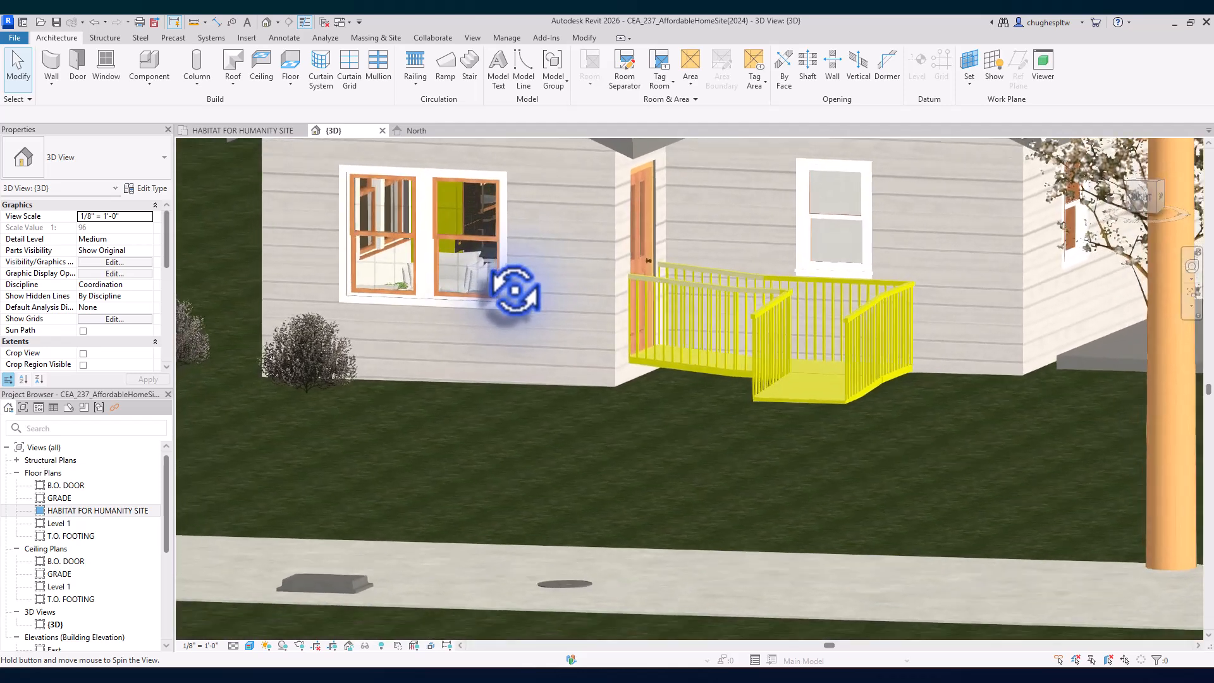
{"action": "middle_click_drag", "start_coordinate": [718, 420], "coordinate": [677, 428], "text": "shift"}
{"action": "scroll", "coordinate": [660, 402], "scroll_direction": "up", "scroll_amount": 5}
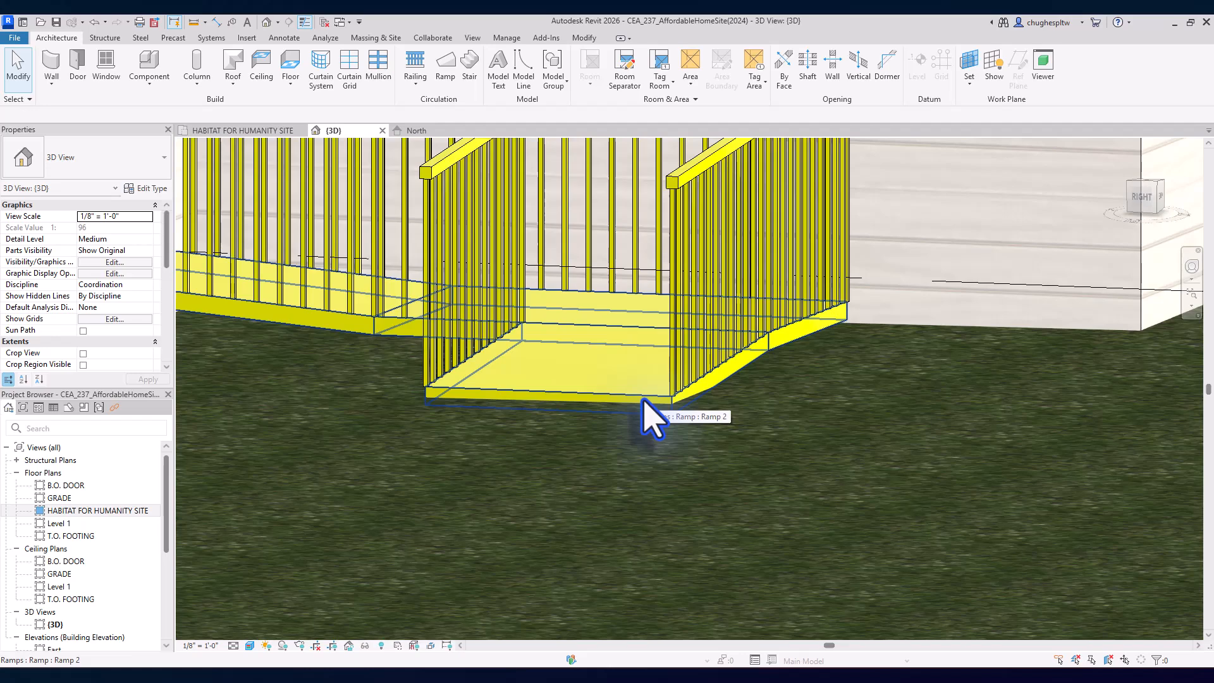
{"action": "scroll", "coordinate": [651, 418], "scroll_direction": "down", "scroll_amount": 5}
{"action": "middle_click_drag", "start_coordinate": [624, 425], "coordinate": [718, 347], "text": "shift"}
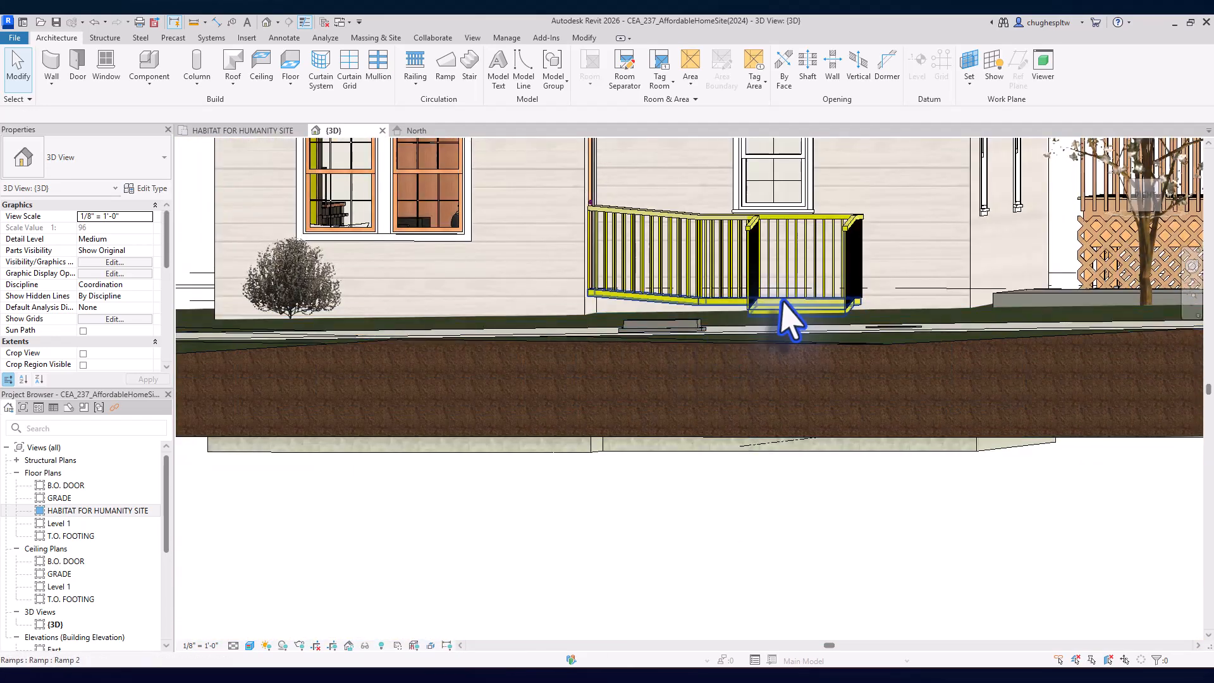
{"action": "middle_click_drag", "start_coordinate": [782, 302], "coordinate": [623, 366]}
{"action": "scroll", "coordinate": [591, 347], "scroll_direction": "up", "scroll_amount": 4}
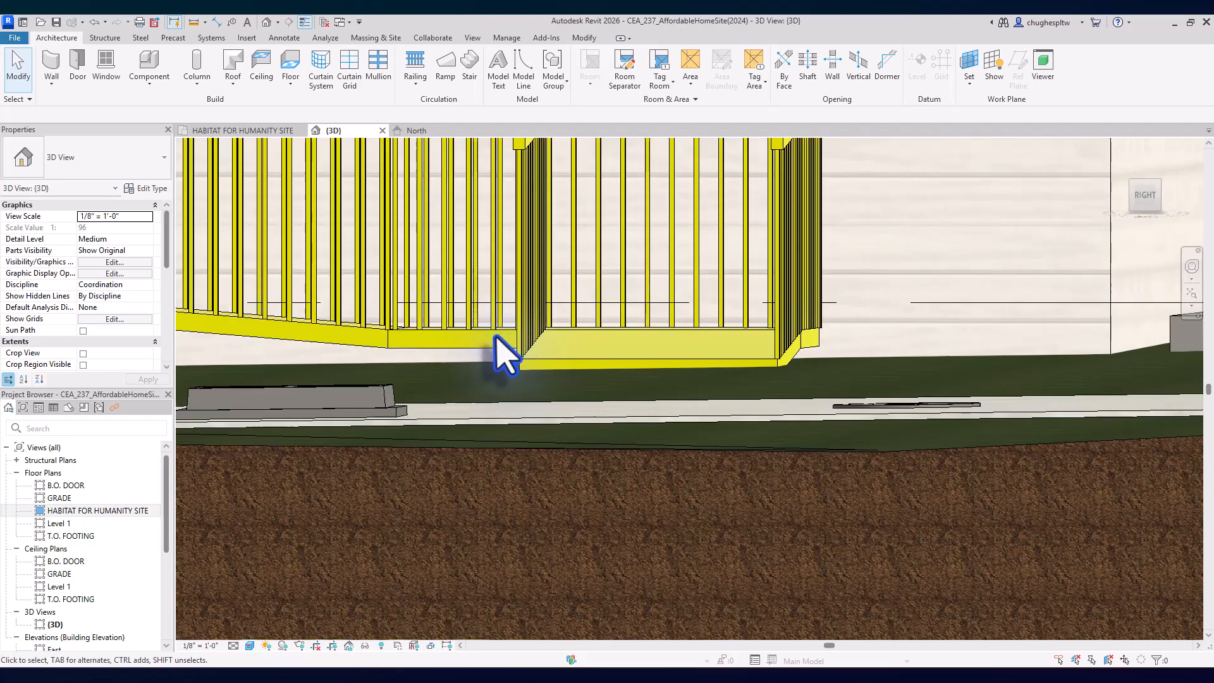
{"action": "scroll", "coordinate": [514, 356], "scroll_direction": "down", "scroll_amount": 4}
{"action": "middle_click_drag", "start_coordinate": [515, 352], "coordinate": [515, 460], "text": "shift"}
{"action": "middle_click_drag", "start_coordinate": [364, 539], "coordinate": [756, 552]}
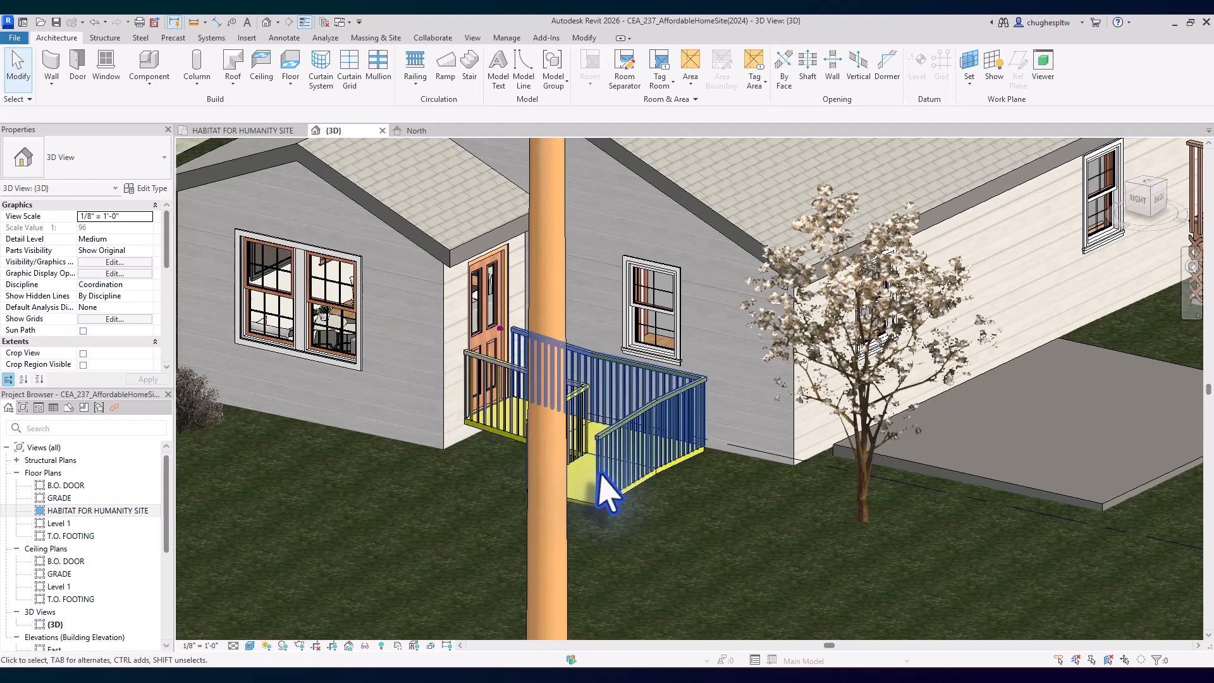
{"action": "scroll", "coordinate": [609, 487], "scroll_direction": "down", "scroll_amount": 2}
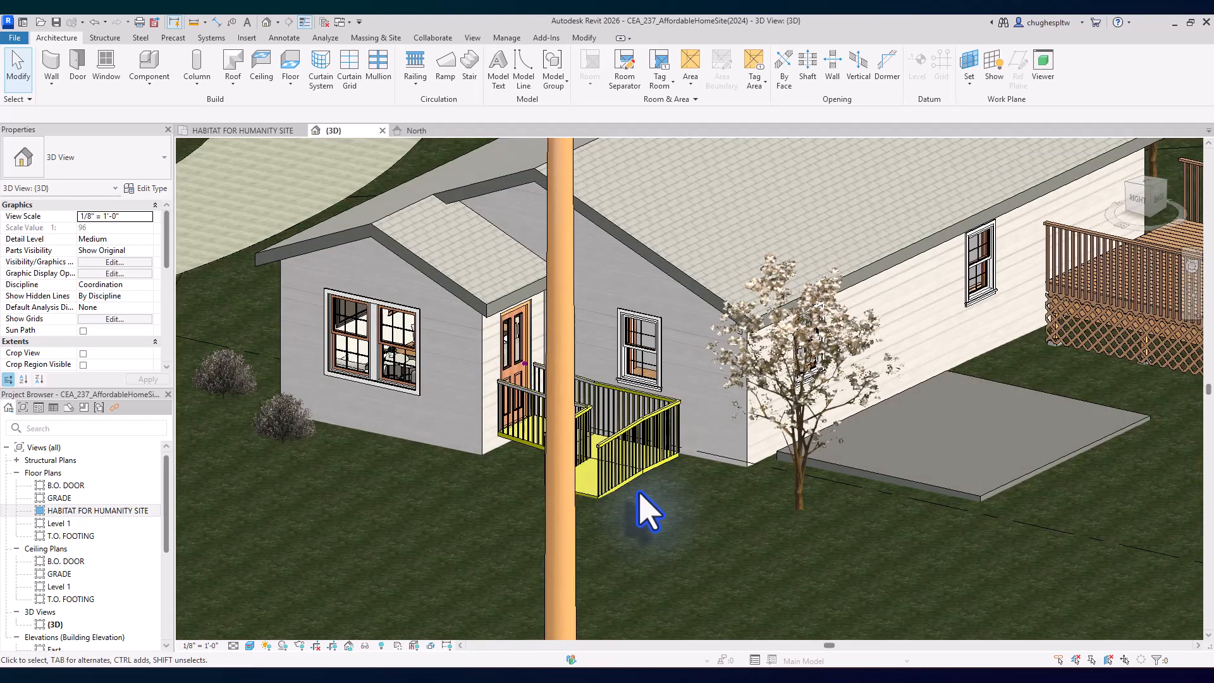
Step: Start a stair at the laundry-area door in the HABITAT FOR HUMANITY SITE plan with base level GRADE and top level B.O. DOOR
{"action": "double_click", "coordinate": [122, 510]}
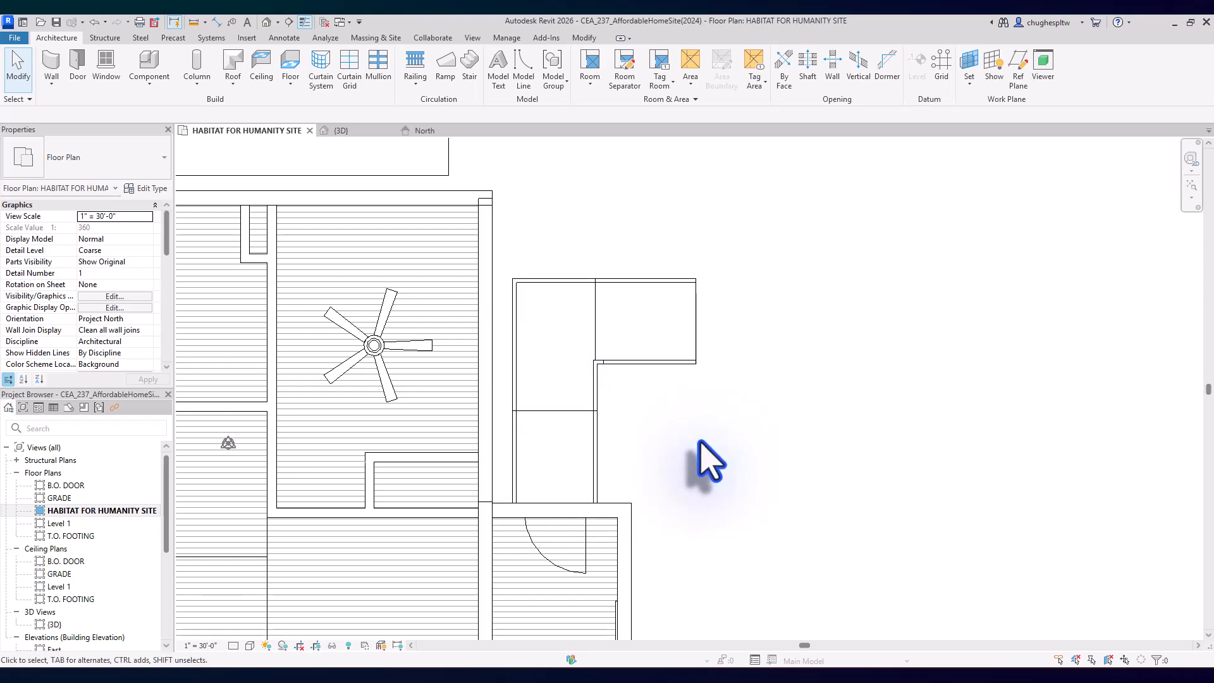
{"action": "scroll", "coordinate": [672, 446], "scroll_direction": "down", "scroll_amount": 2}
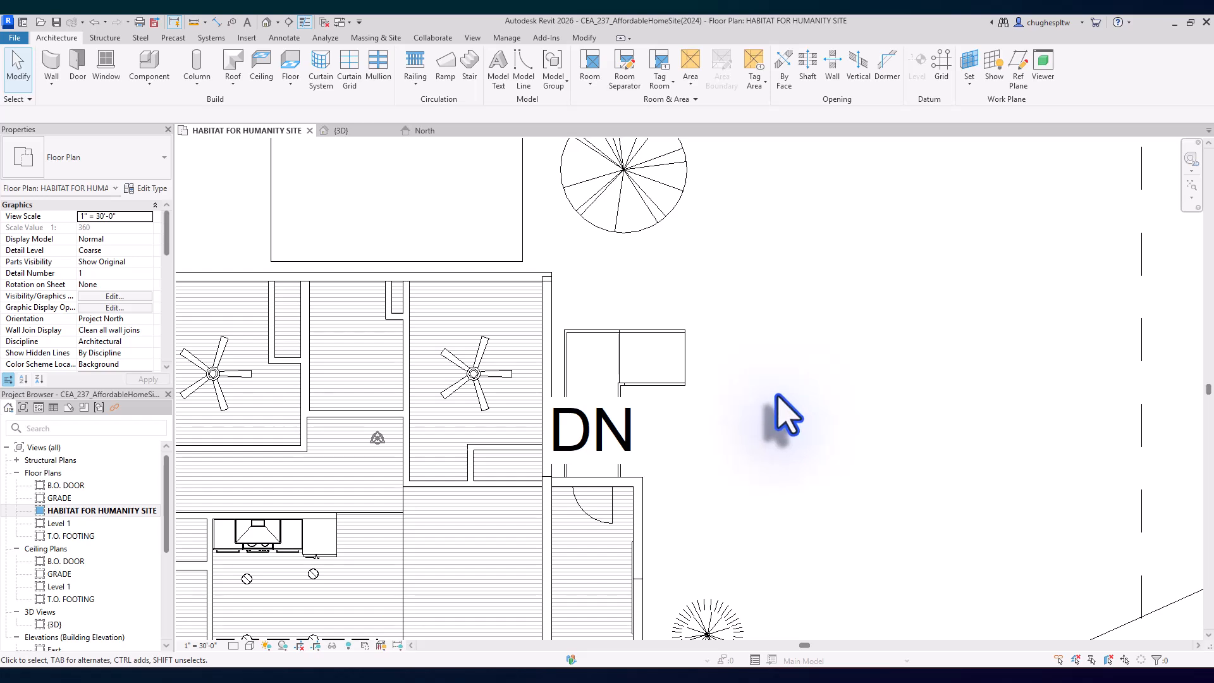
{"action": "scroll", "coordinate": [787, 414], "scroll_direction": "down", "scroll_amount": 3}
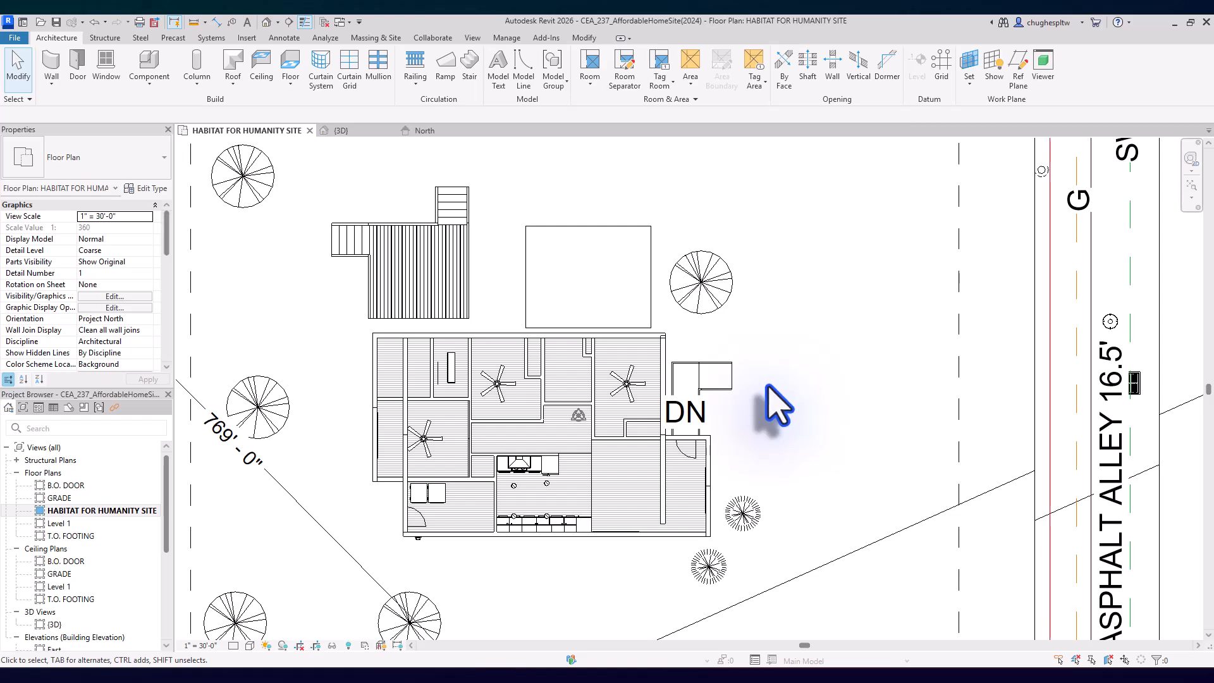
{"action": "middle_click_drag", "start_coordinate": [809, 443], "coordinate": [910, 345]}
{"action": "scroll", "coordinate": [556, 452], "scroll_direction": "up", "scroll_amount": 5}
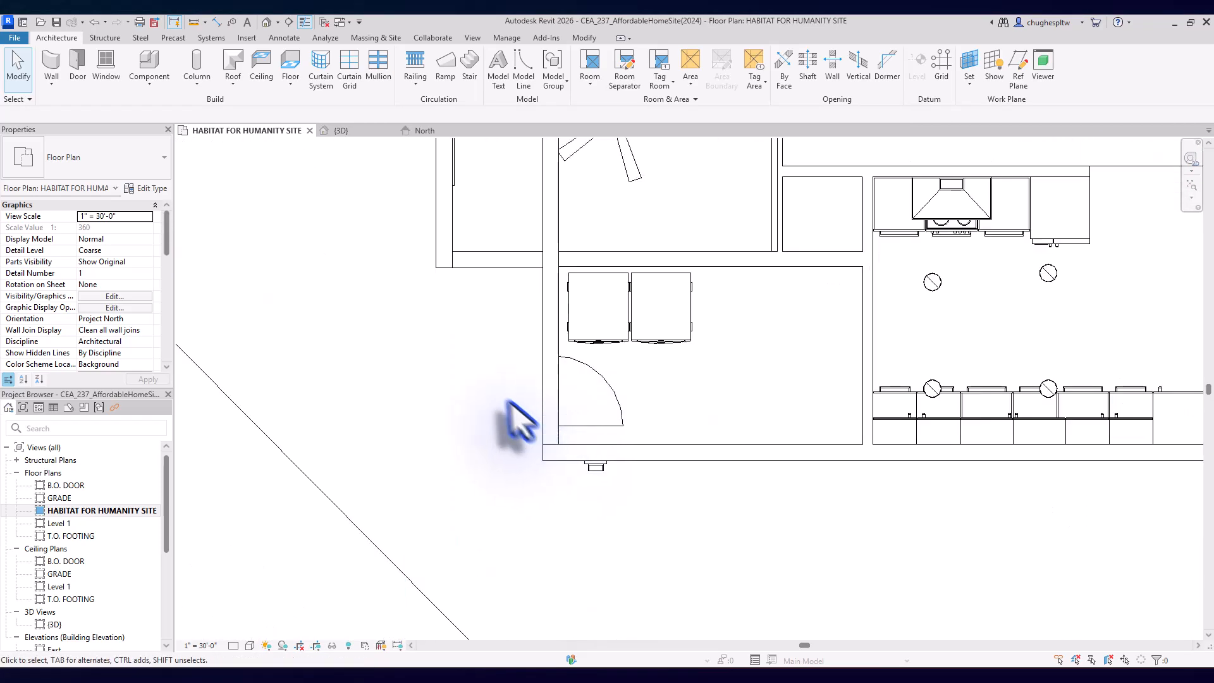
{"action": "middle_click_drag", "start_coordinate": [433, 406], "coordinate": [448, 423]}
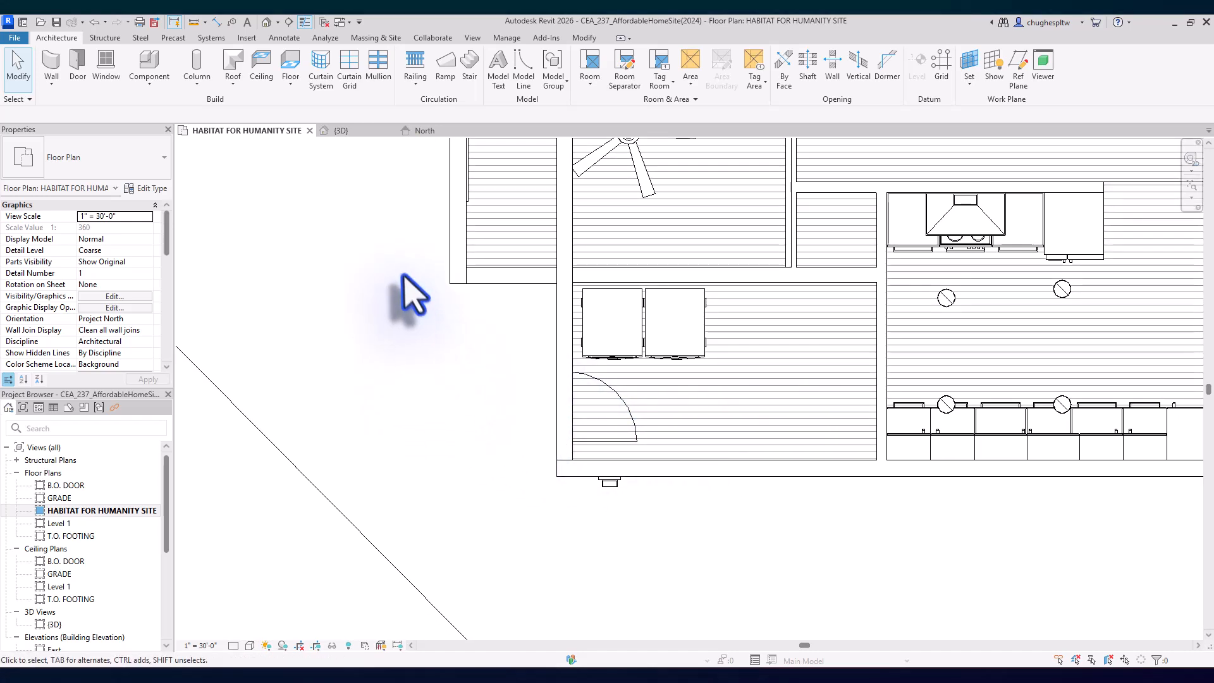
{"action": "left_click", "coordinate": [469, 70]}
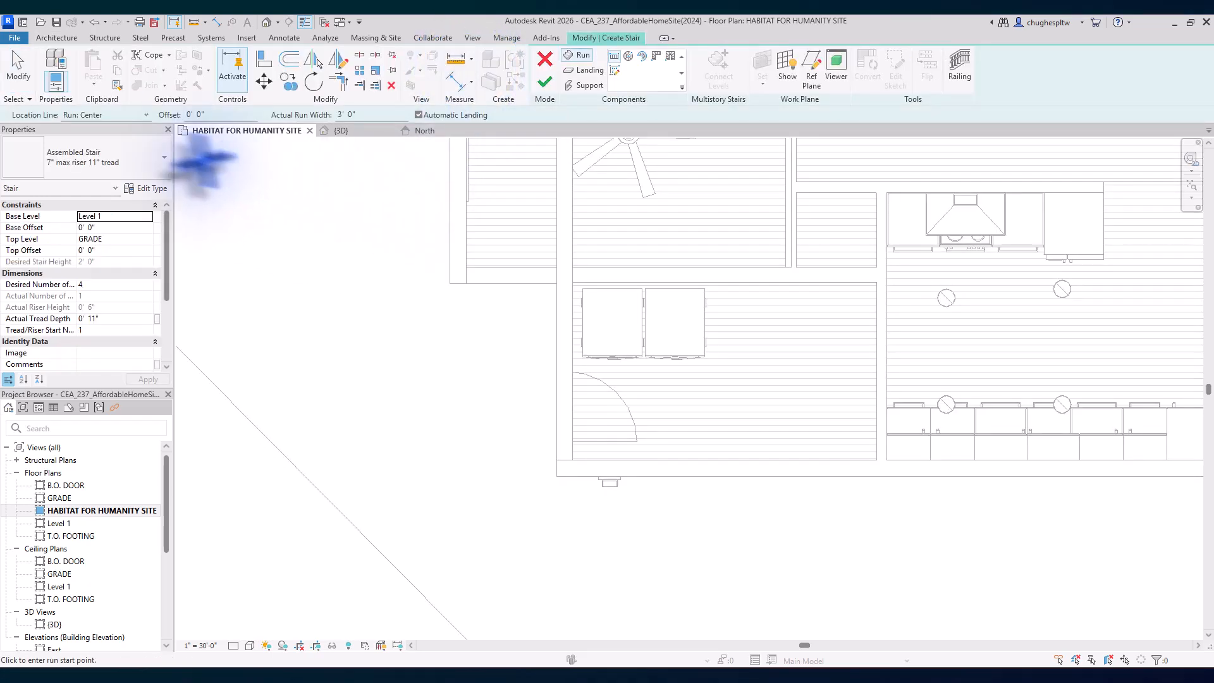
{"action": "left_click", "coordinate": [146, 216]}
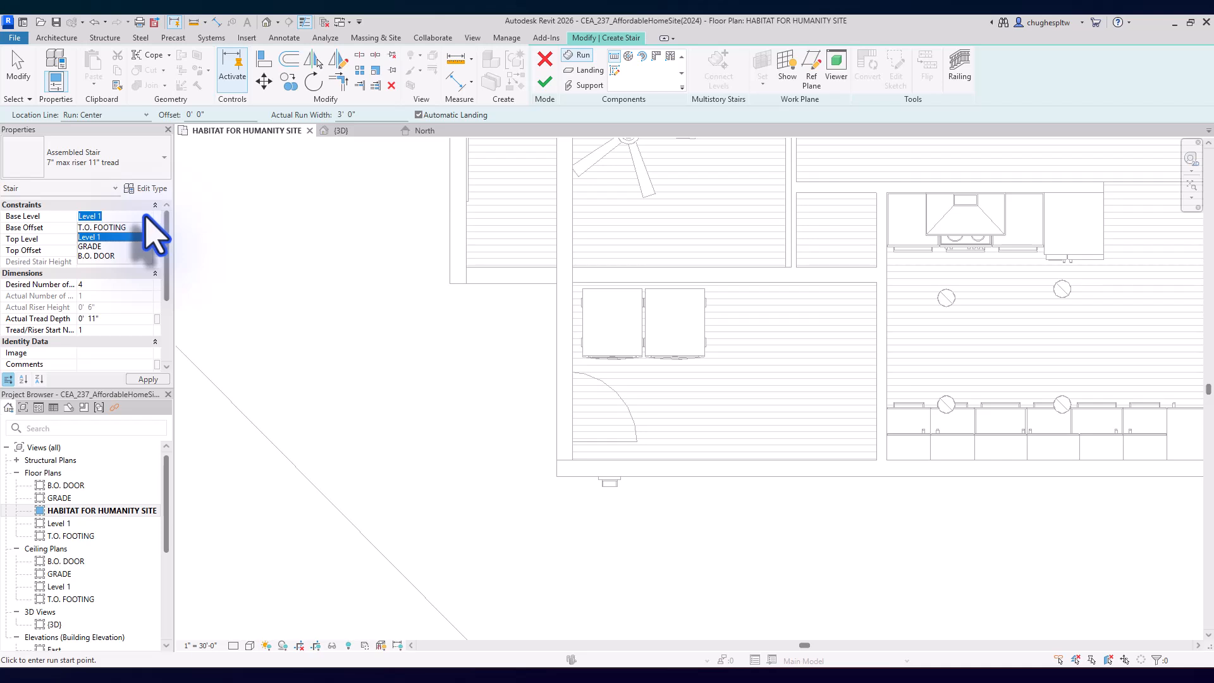
{"action": "left_click", "coordinate": [101, 237]}
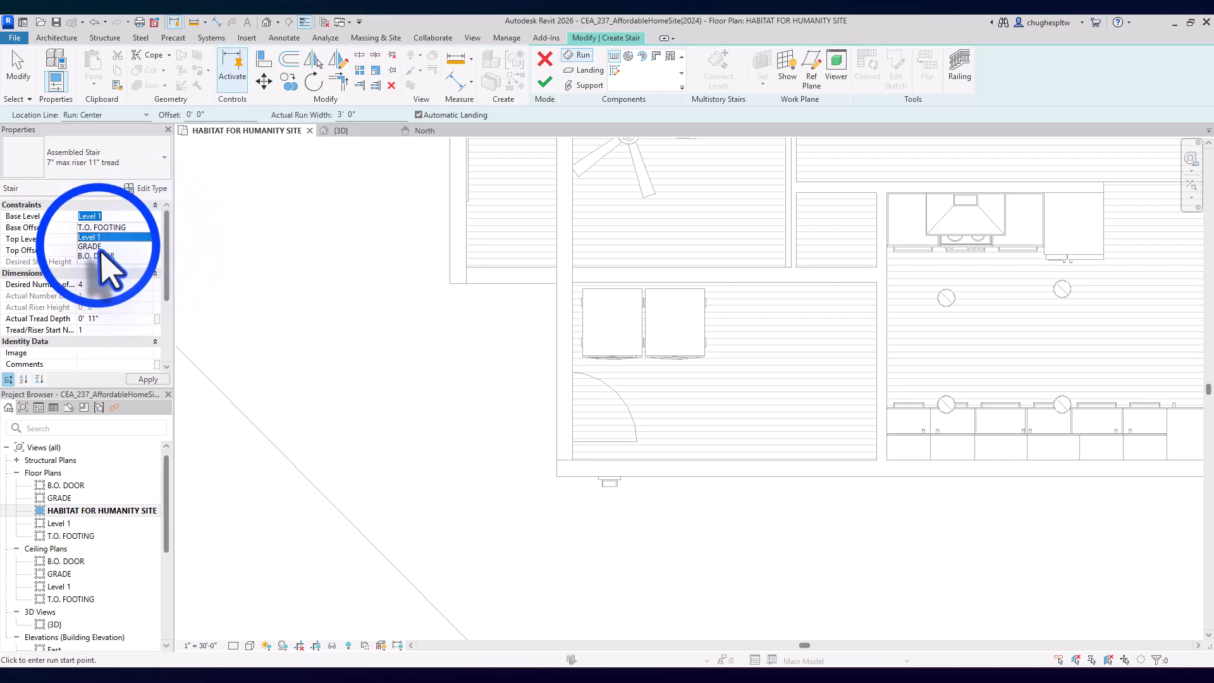
{"action": "left_click", "coordinate": [95, 247]}
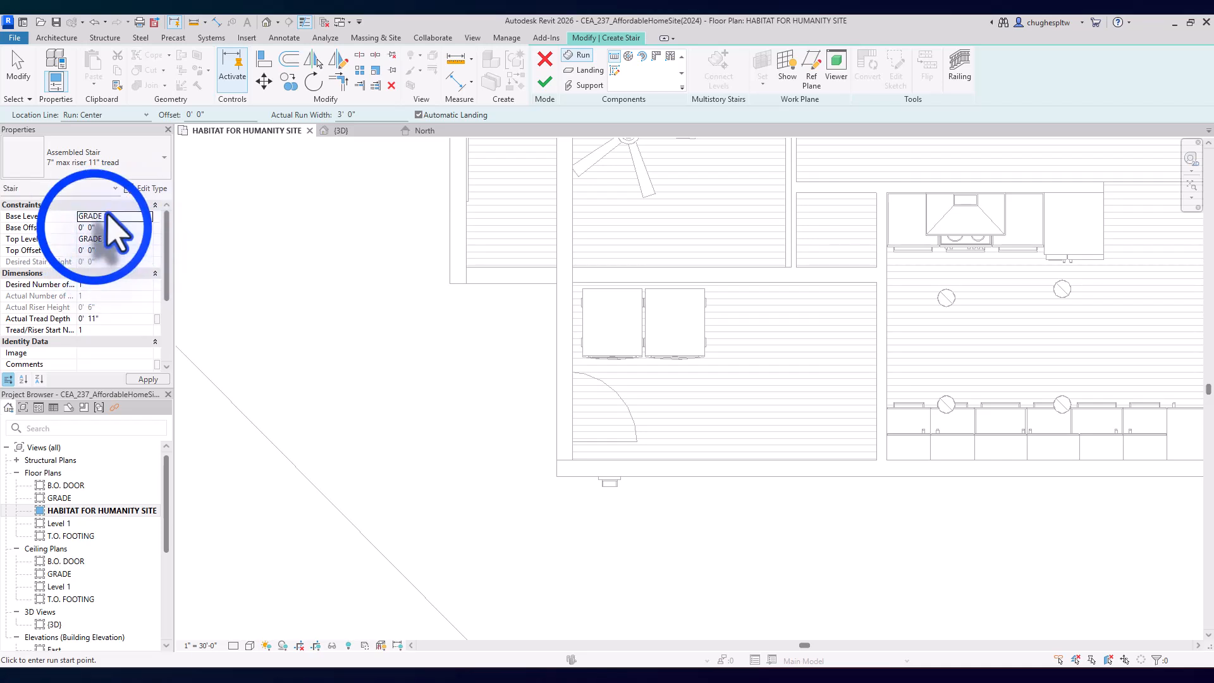
{"action": "left_click", "coordinate": [149, 239]}
{"action": "left_click", "coordinate": [147, 239]}
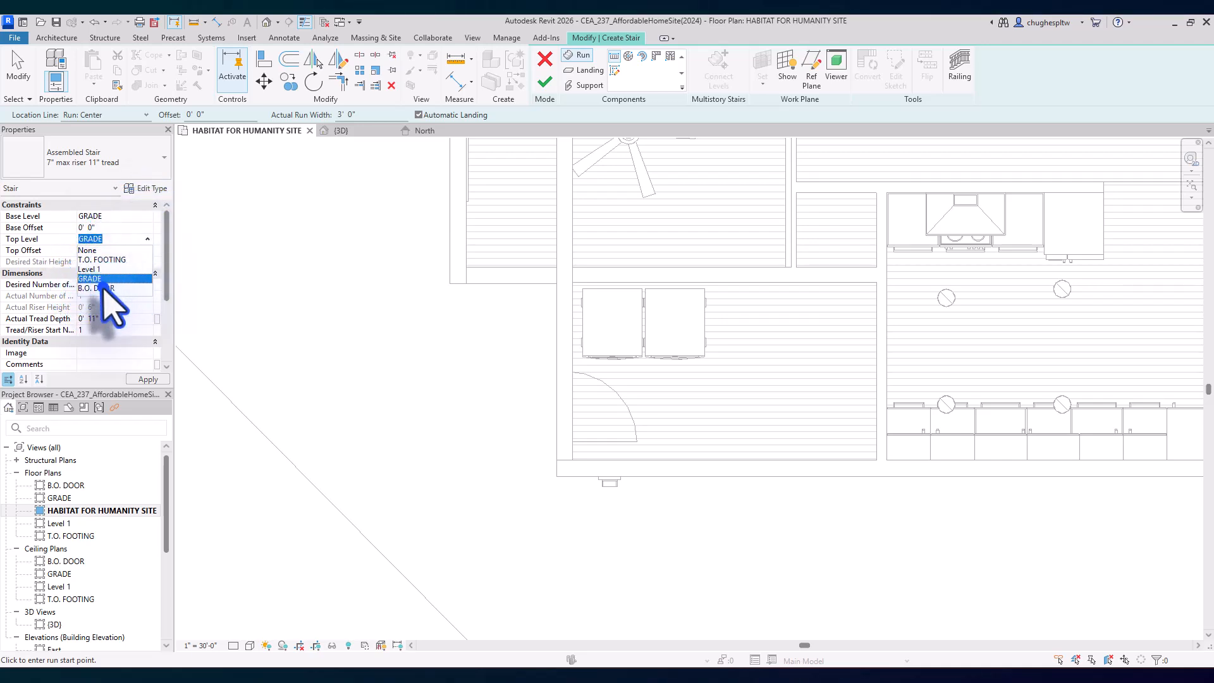
{"action": "left_click", "coordinate": [110, 251]}
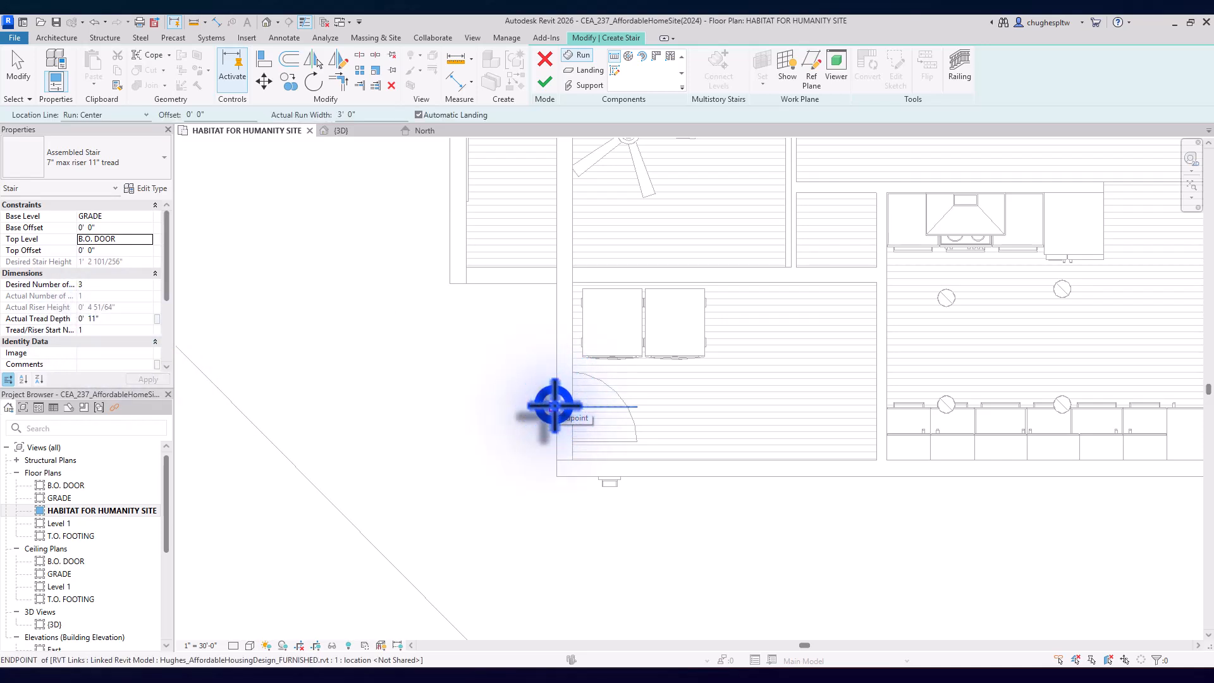
Step: Draw a straight three-riser stair run outward from the laundry-area door and align its house-side edge with the exterior wall face
{"action": "left_click", "coordinate": [555, 406]}
{"action": "left_click", "coordinate": [447, 402]}
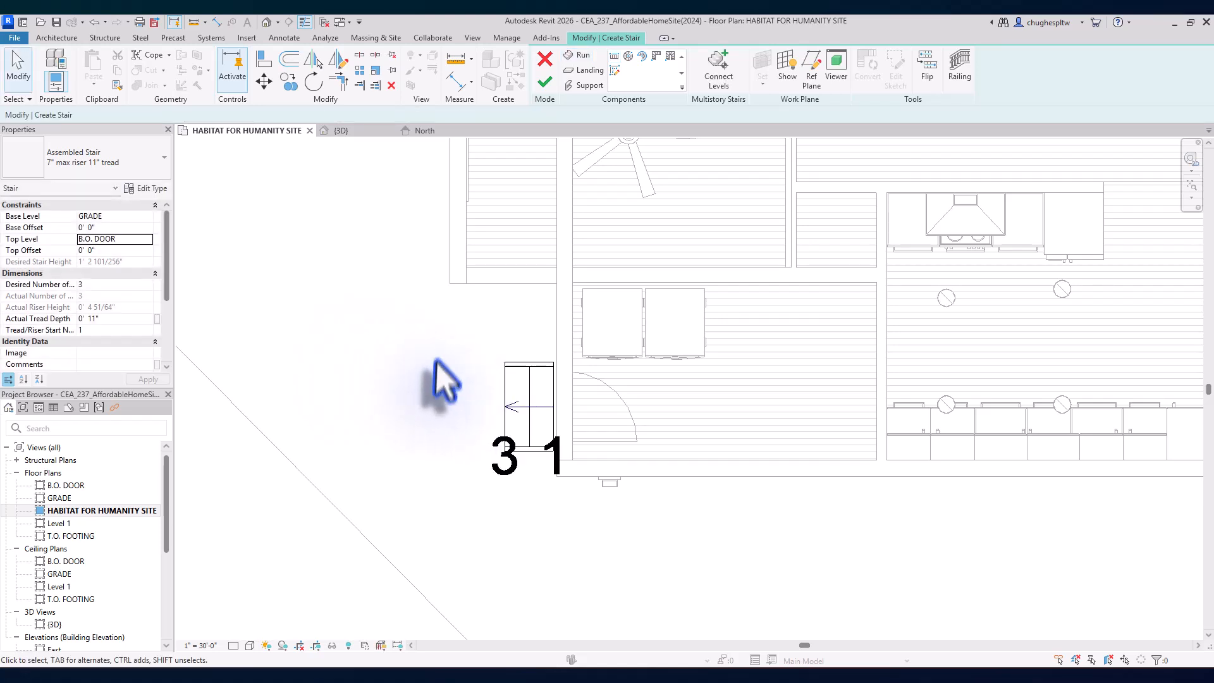
{"action": "scroll", "coordinate": [515, 366], "scroll_direction": "up", "scroll_amount": 3}
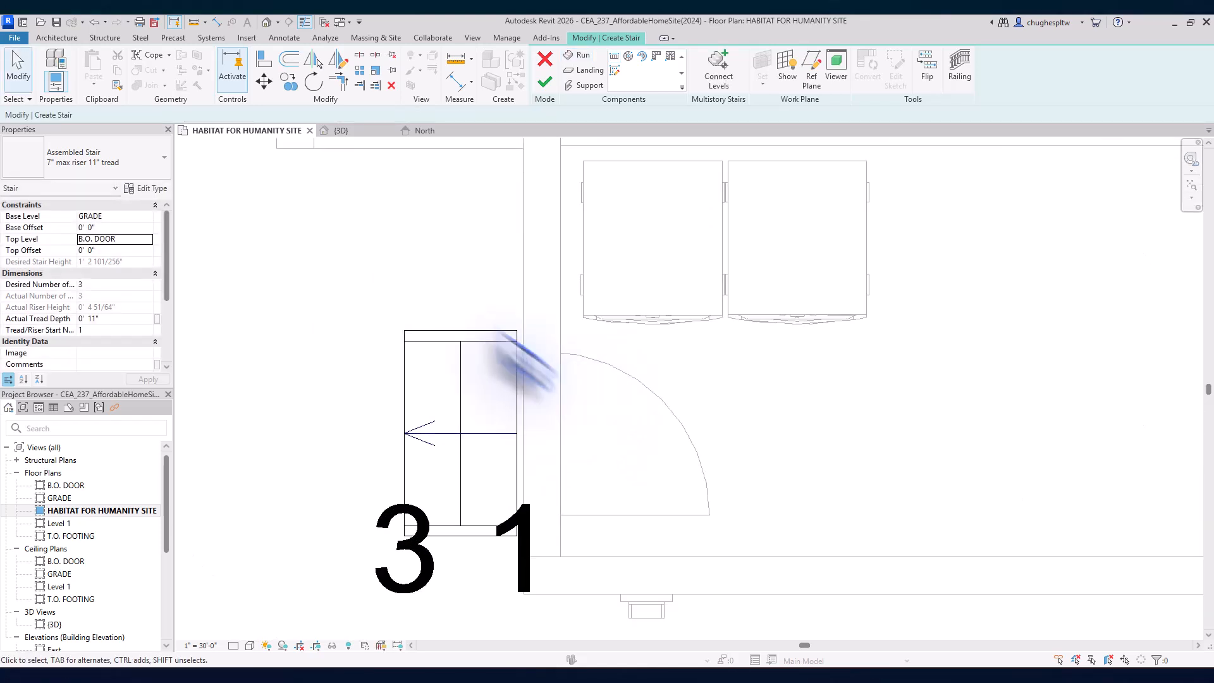
{"action": "left_click", "coordinate": [264, 60]}
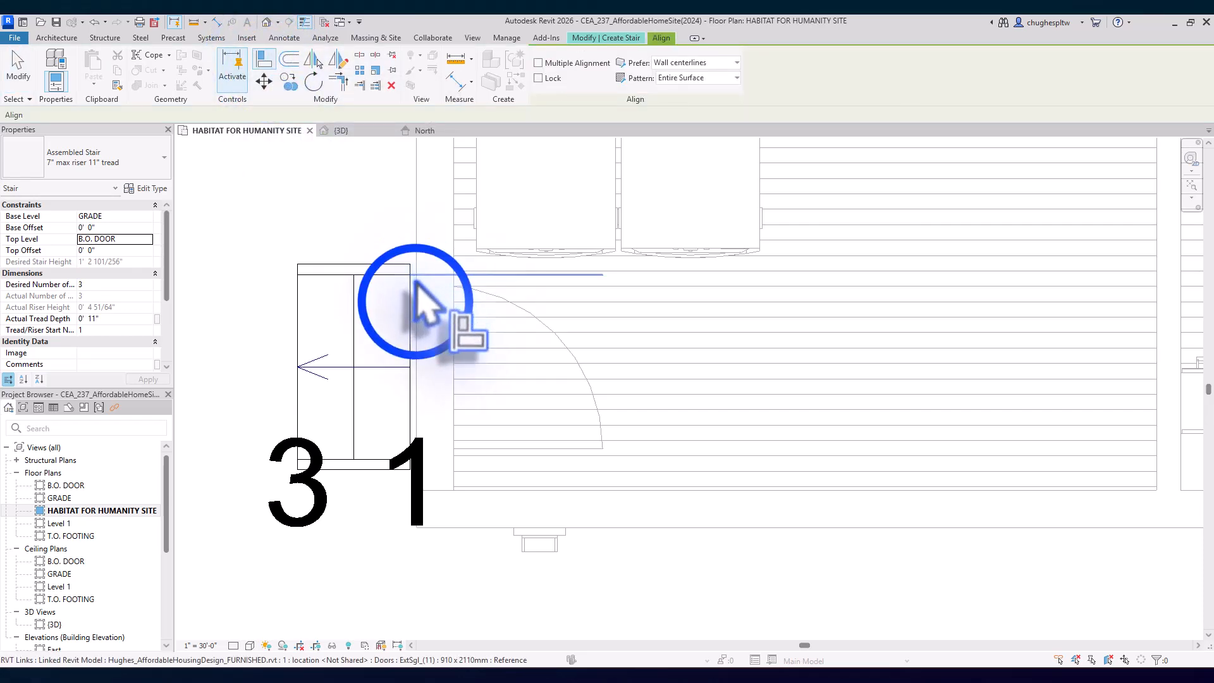
{"action": "left_click", "coordinate": [412, 302]}
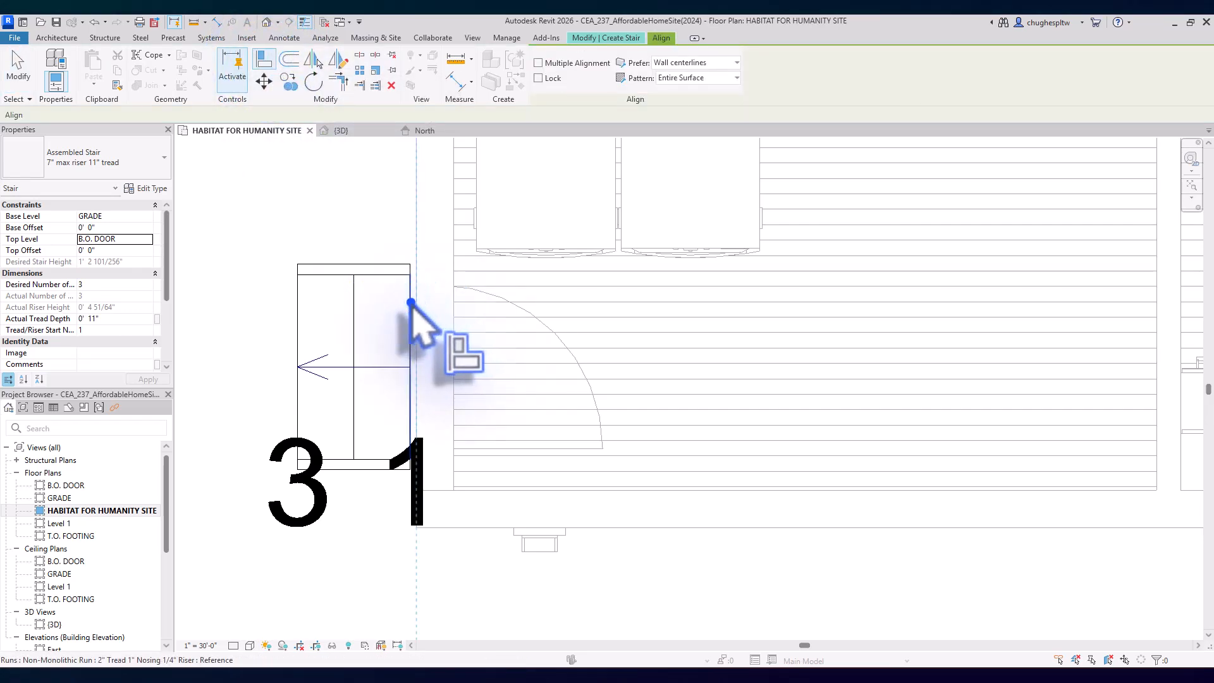
{"action": "left_click", "coordinate": [409, 318]}
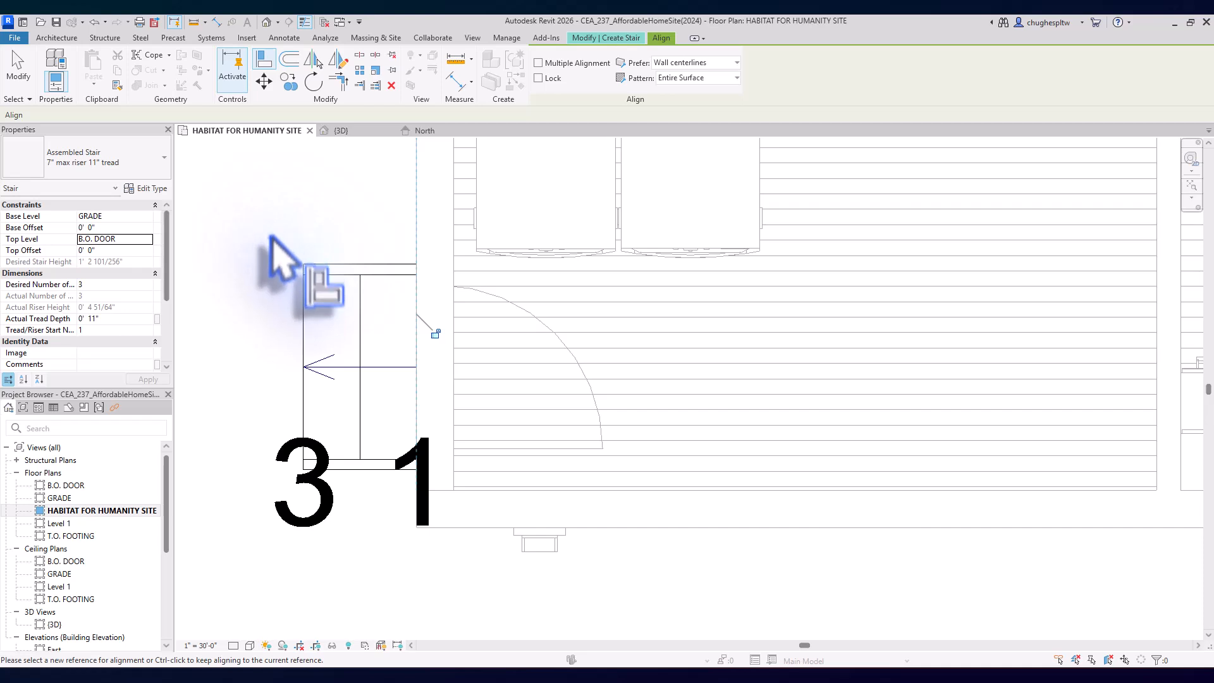
{"action": "left_click", "coordinate": [303, 189]}
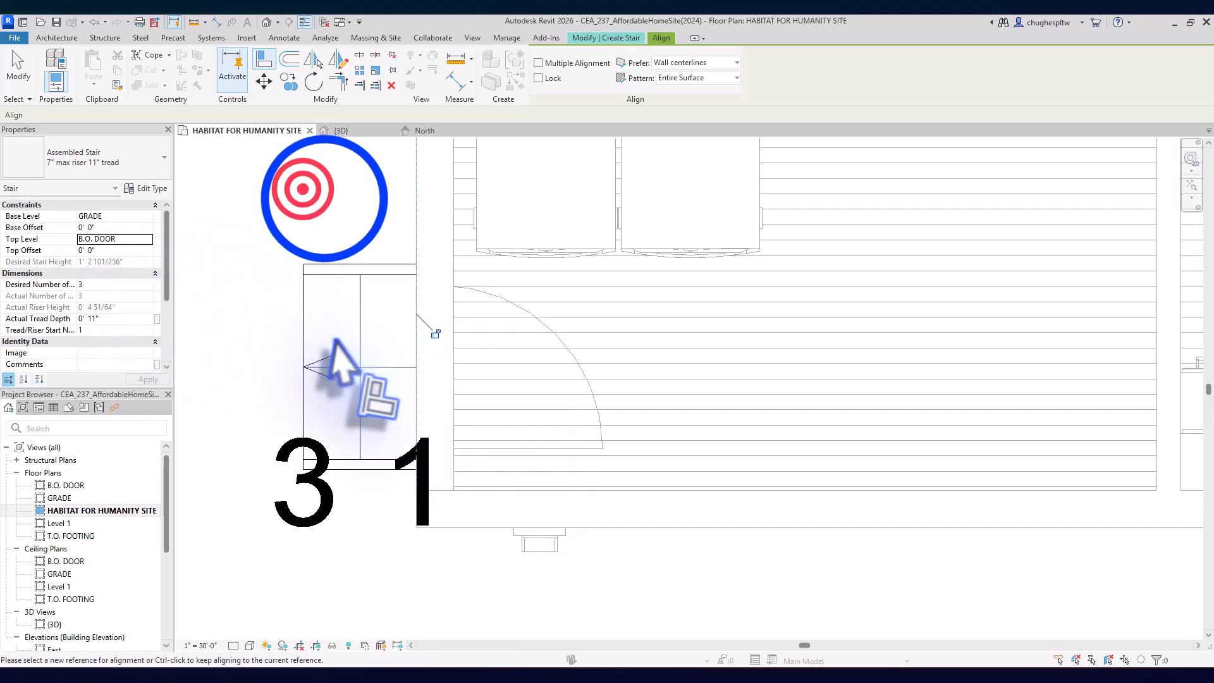
Step: End the alignment and finish the three-riser stair at the laundry-area door
{"action": "right_click", "coordinate": [322, 201]}
{"action": "left_click", "coordinate": [290, 197]}
{"action": "right_click", "coordinate": [297, 201]}
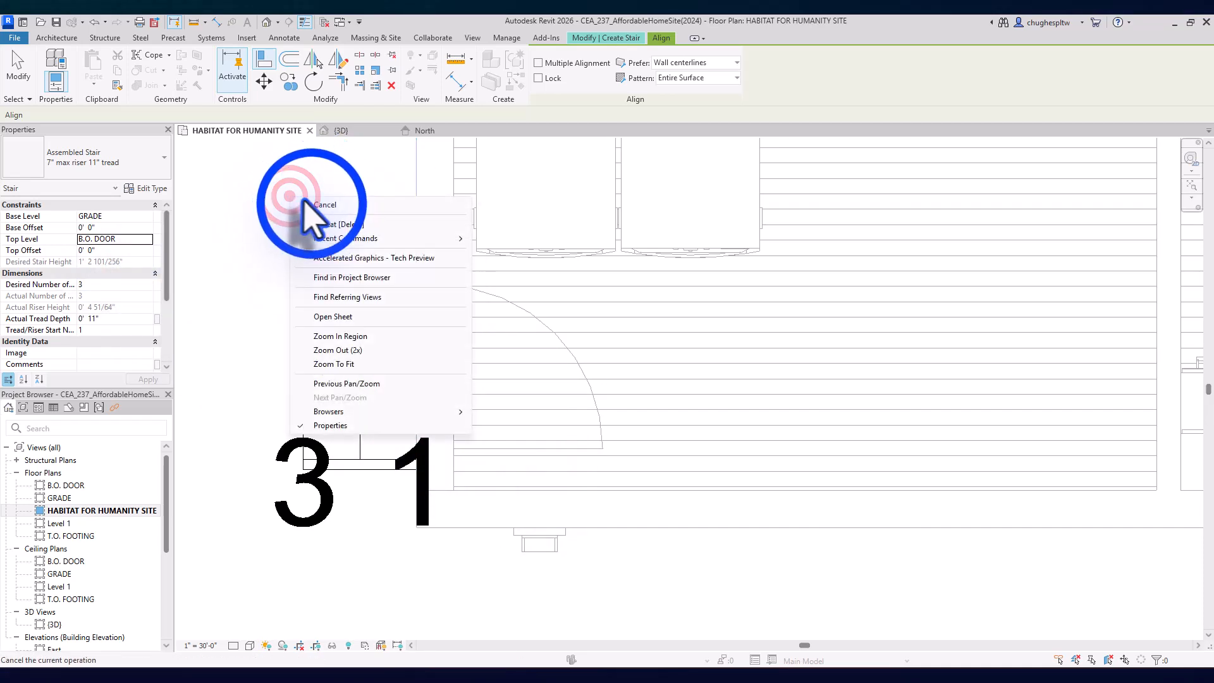
{"action": "left_click", "coordinate": [313, 205]}
{"action": "scroll", "coordinate": [128, 296], "scroll_direction": "down", "scroll_amount": 5}
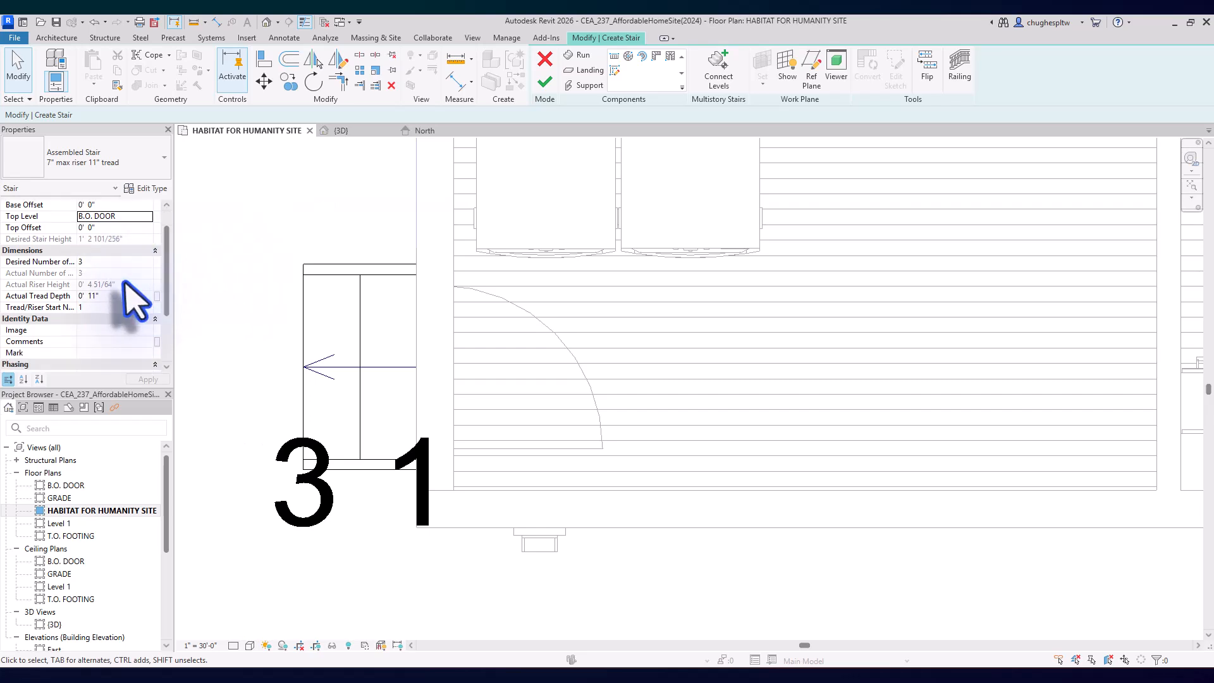
{"action": "left_click", "coordinate": [544, 82]}
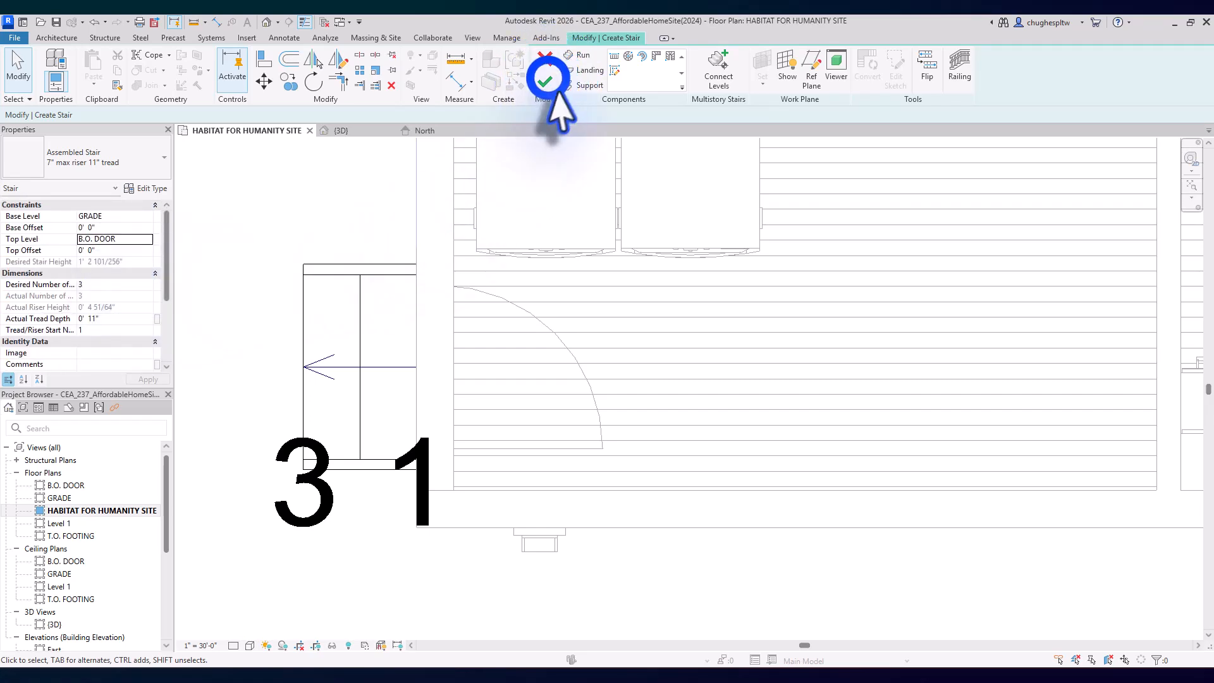
Step: Flip the laundry-area door stair's direction so it descends away from the house, and clear the selection
{"action": "scroll", "coordinate": [556, 376], "scroll_direction": "down", "scroll_amount": 3}
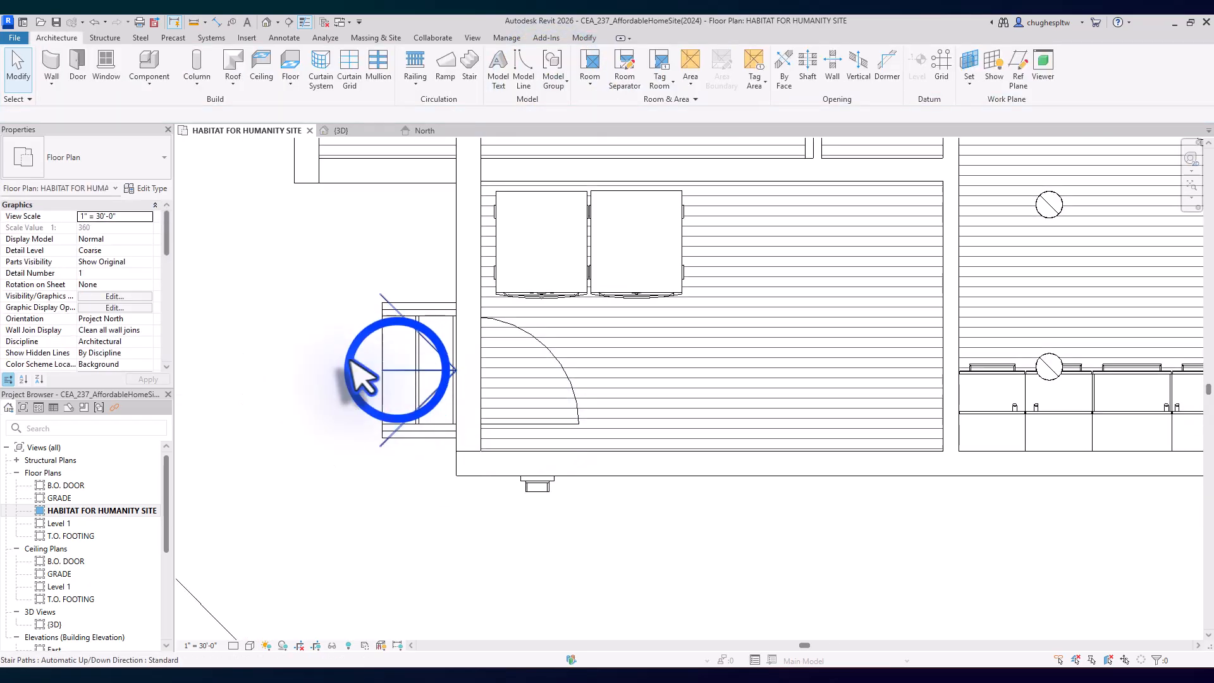
{"action": "left_click", "coordinate": [397, 370]}
{"action": "left_click", "coordinate": [369, 371]}
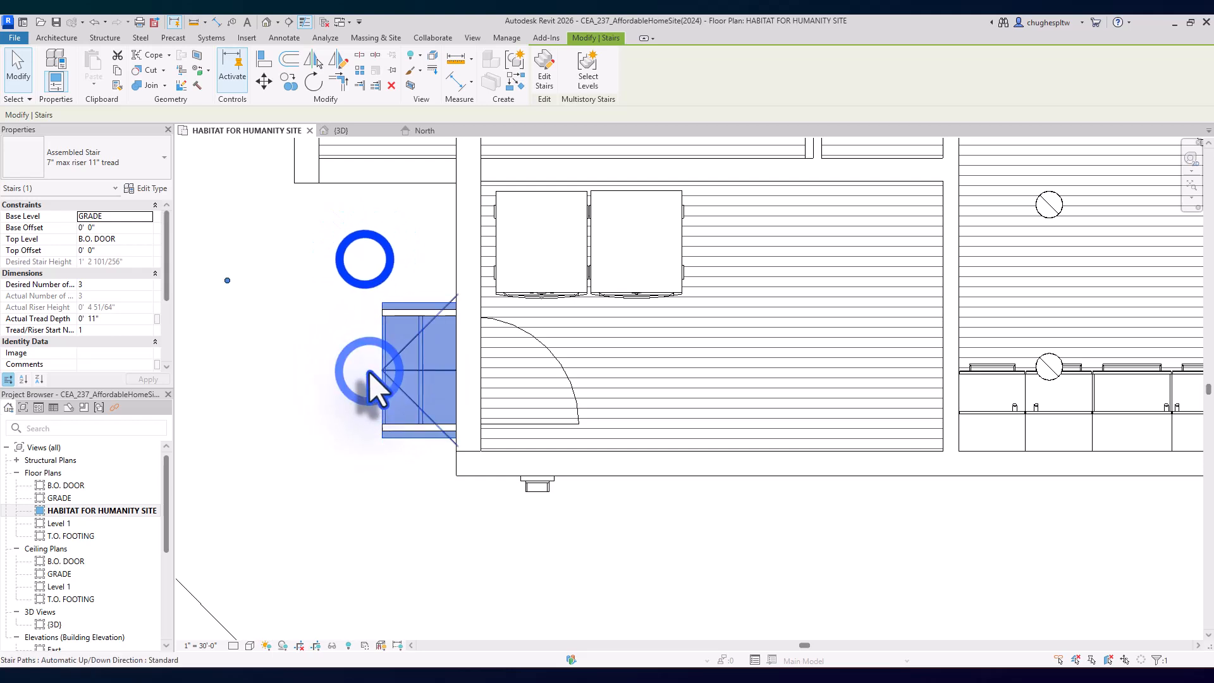
{"action": "left_click", "coordinate": [364, 259]}
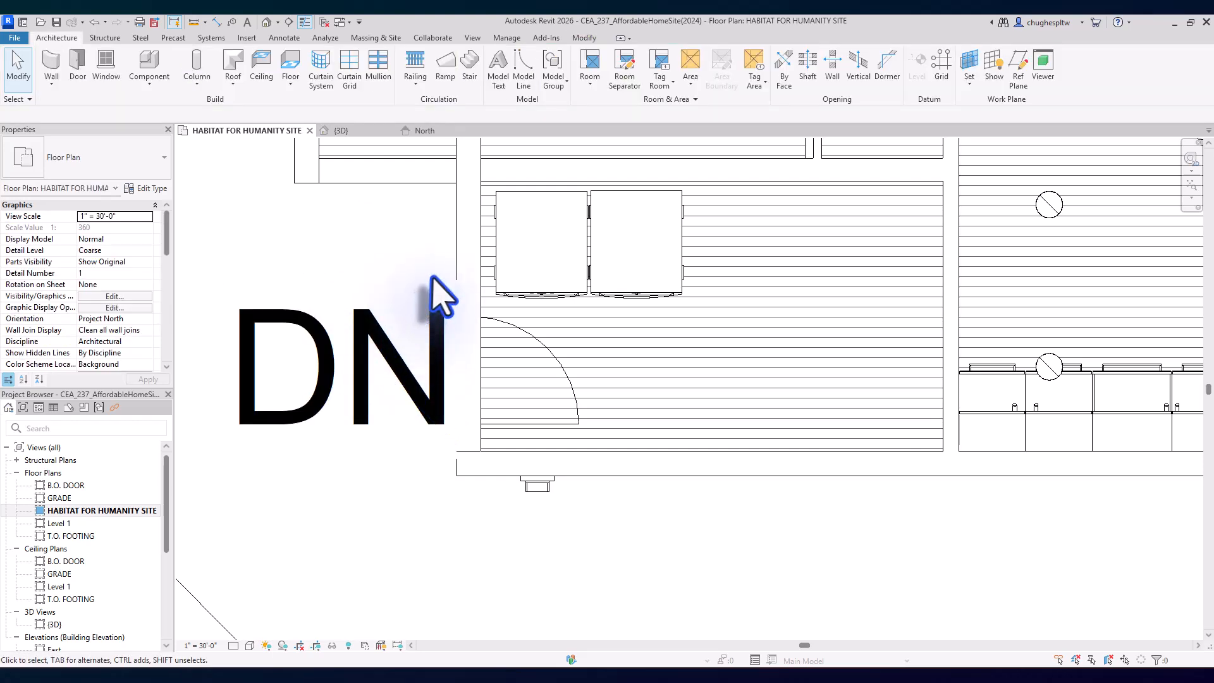
Step: Inspect the laundry-area door stair in the 3D view, checking its treads, handrails and fit against the door and grass
{"action": "scroll", "coordinate": [432, 297], "scroll_direction": "down", "scroll_amount": 2}
{"action": "left_click", "coordinate": [266, 21]}
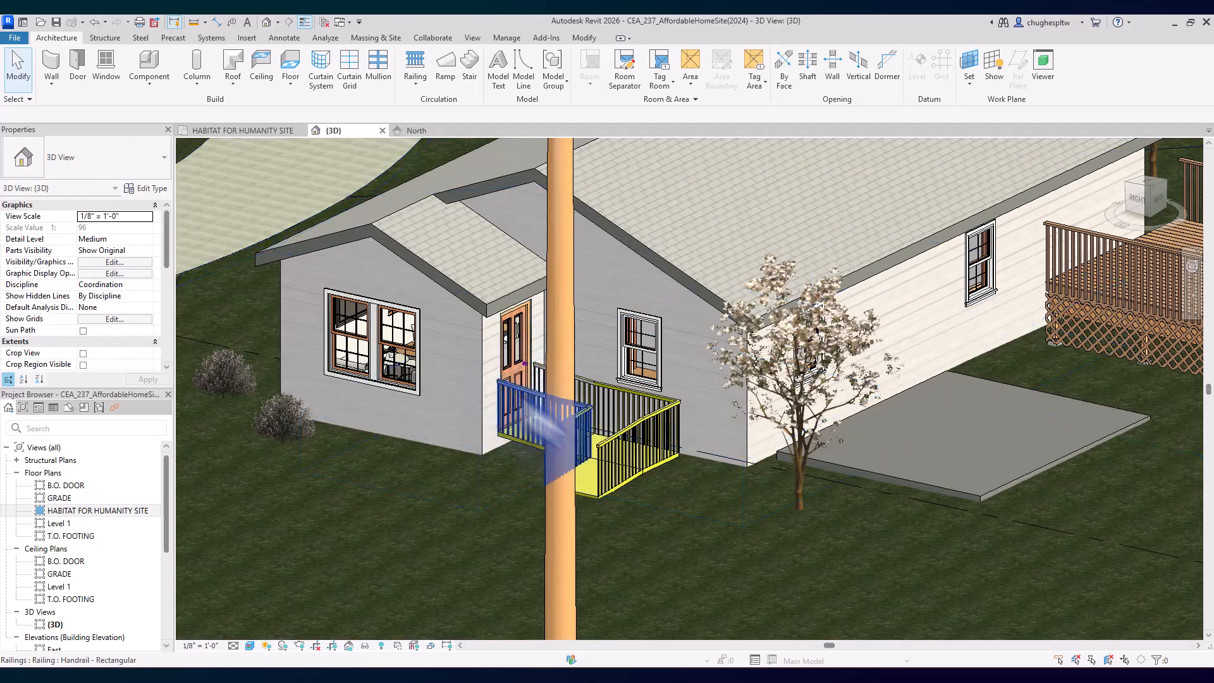
{"action": "middle_click_drag", "start_coordinate": [415, 412], "coordinate": [95, 277], "text": "shift"}
{"action": "middle_click_drag", "start_coordinate": [588, 426], "coordinate": [594, 492]}
{"action": "scroll", "coordinate": [592, 393], "scroll_direction": "up", "scroll_amount": 5}
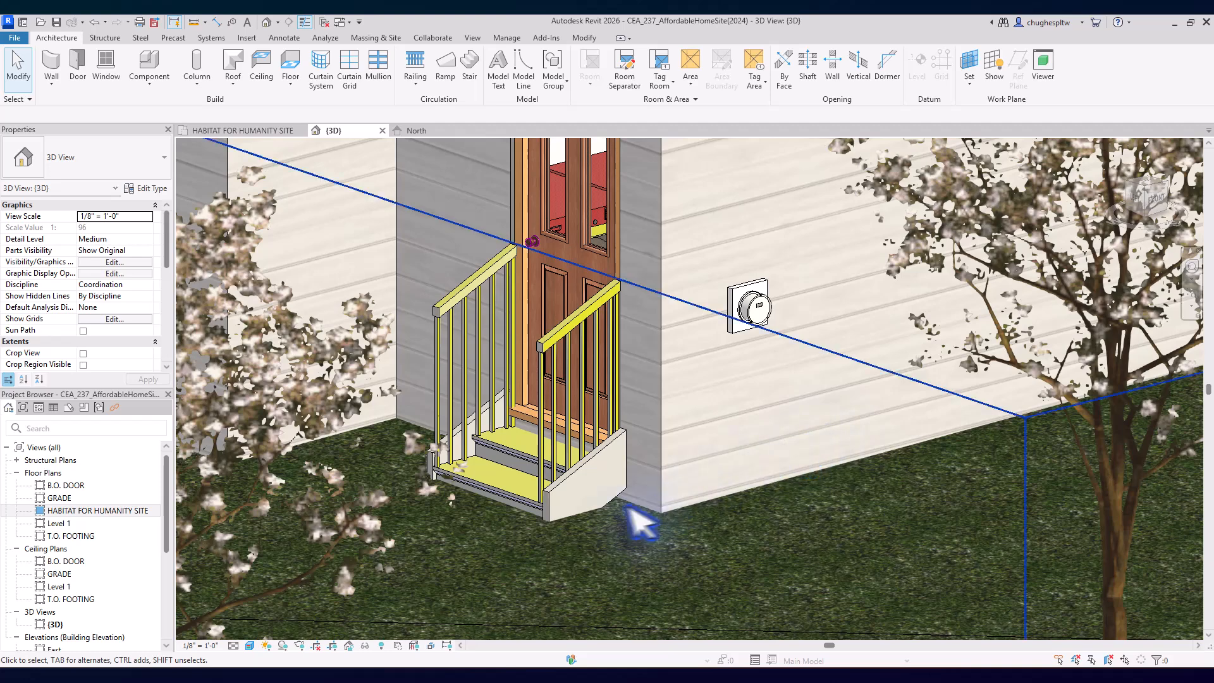
{"action": "scroll", "coordinate": [471, 514], "scroll_direction": "down", "scroll_amount": 2}
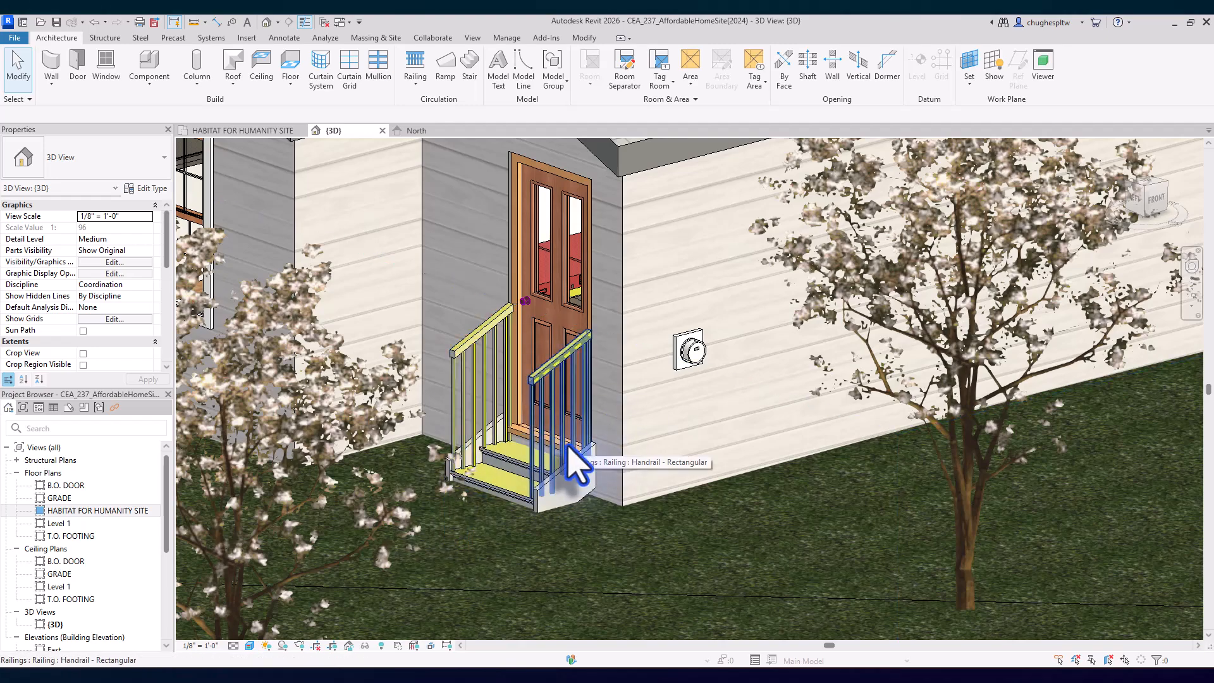
{"action": "scroll", "coordinate": [572, 462], "scroll_direction": "down", "scroll_amount": 4}
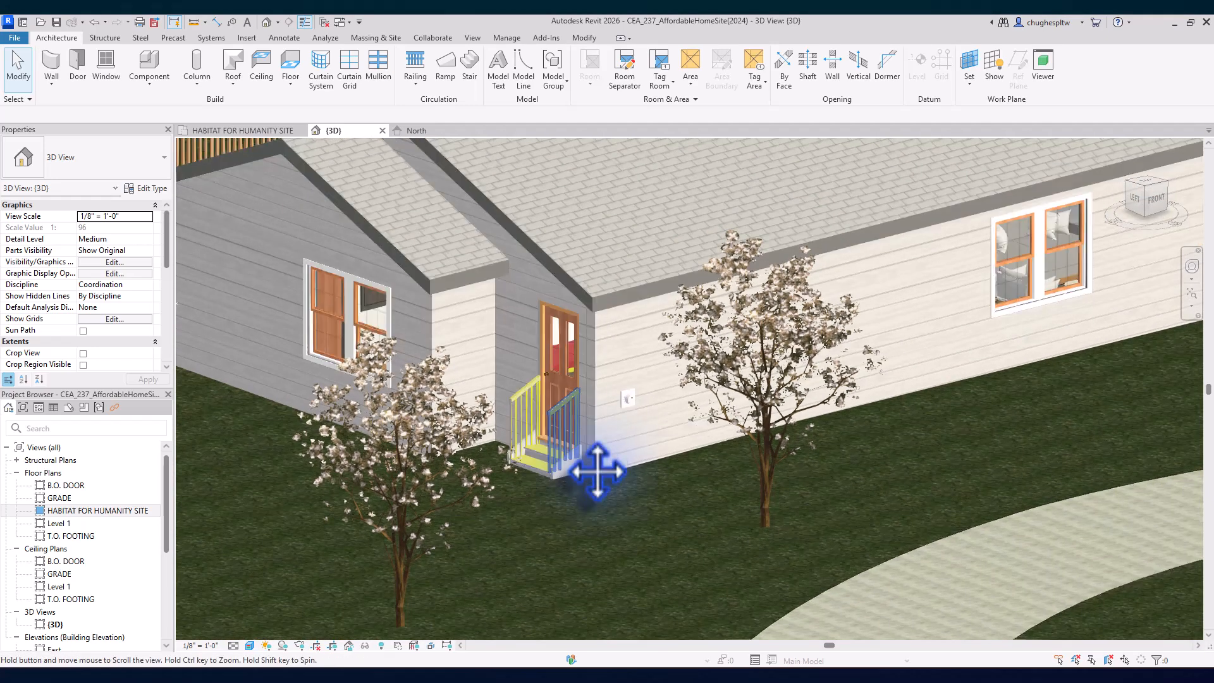
{"action": "middle_click_drag", "start_coordinate": [591, 542], "coordinate": [565, 520]}
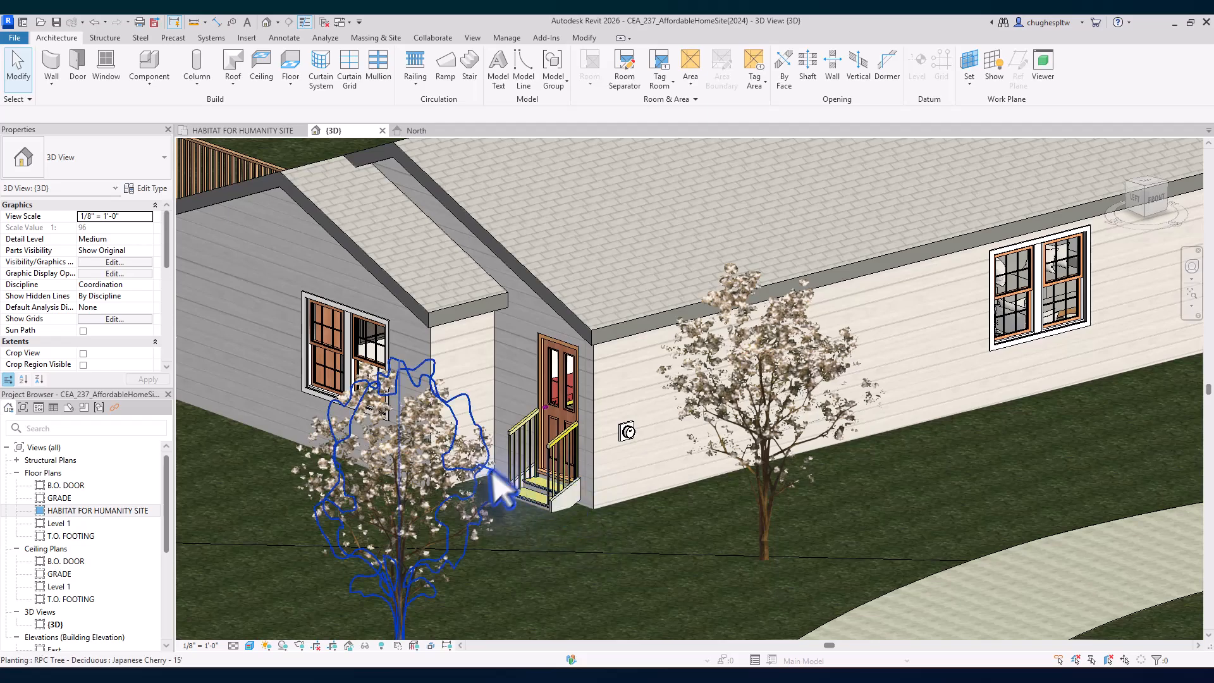
Step: Look around the house to the entry ramp side and return the 3D view to its home orientation showing the whole site
{"action": "scroll", "coordinate": [522, 476], "scroll_direction": "down", "scroll_amount": 4}
{"action": "middle_click_drag", "start_coordinate": [528, 490], "coordinate": [768, 388], "text": "shift"}
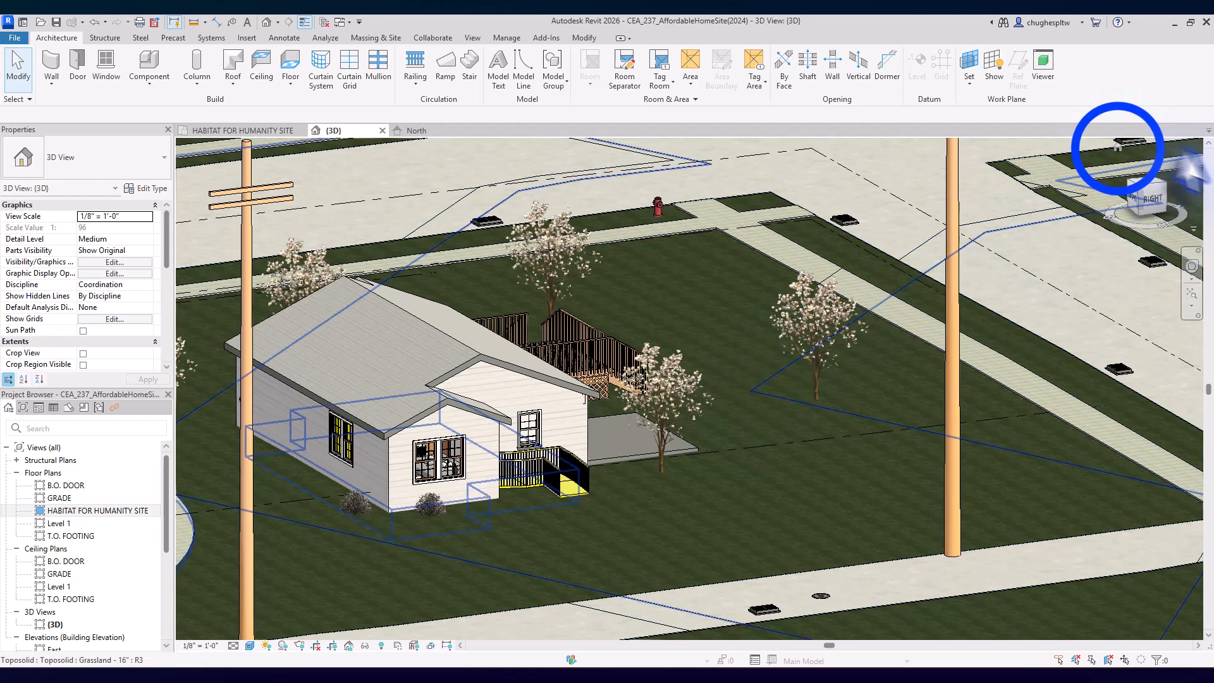
{"action": "left_click", "coordinate": [1116, 155]}
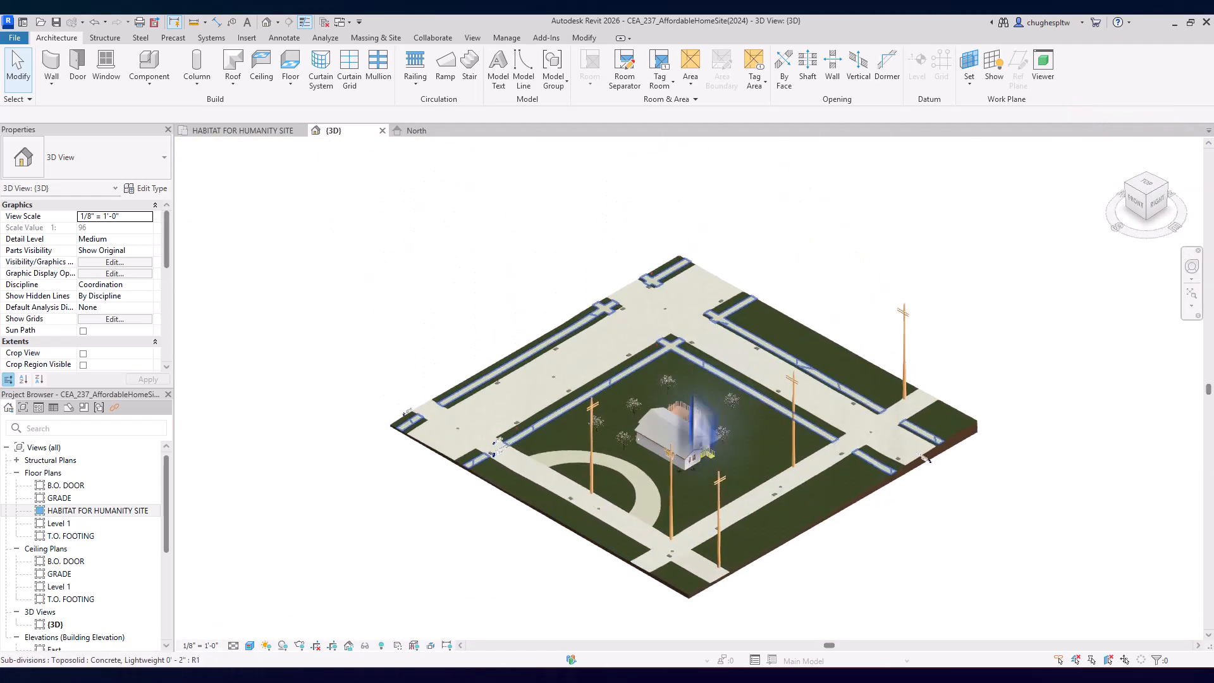